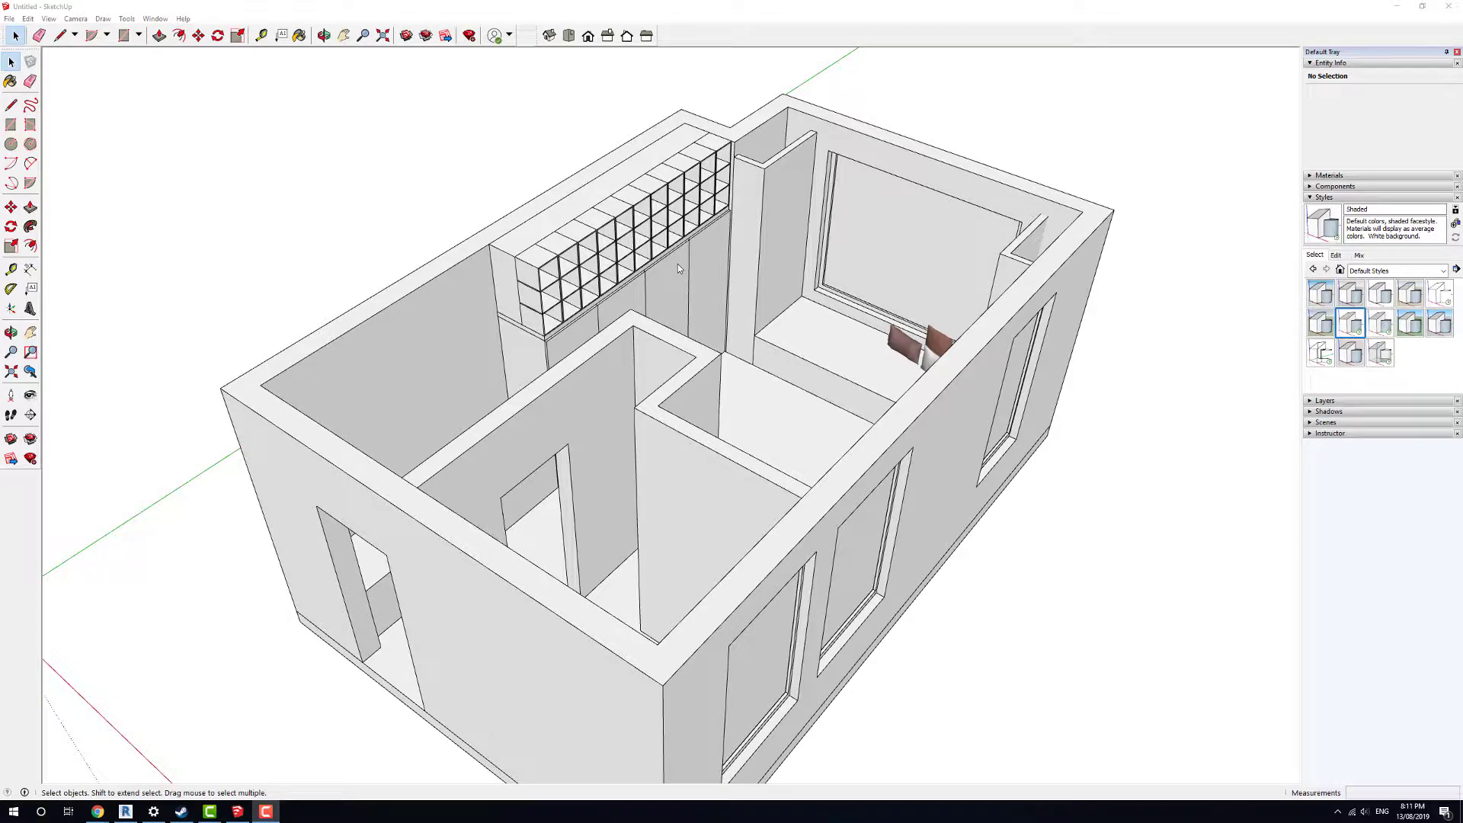
- Review the whole apartment model and compare it with the ArchDaily page of the 22m2 Apartment in Taiwan in the browser
{"action": "scroll", "coordinate": [678, 263], "scroll_direction": "down", "scroll_amount": 6}
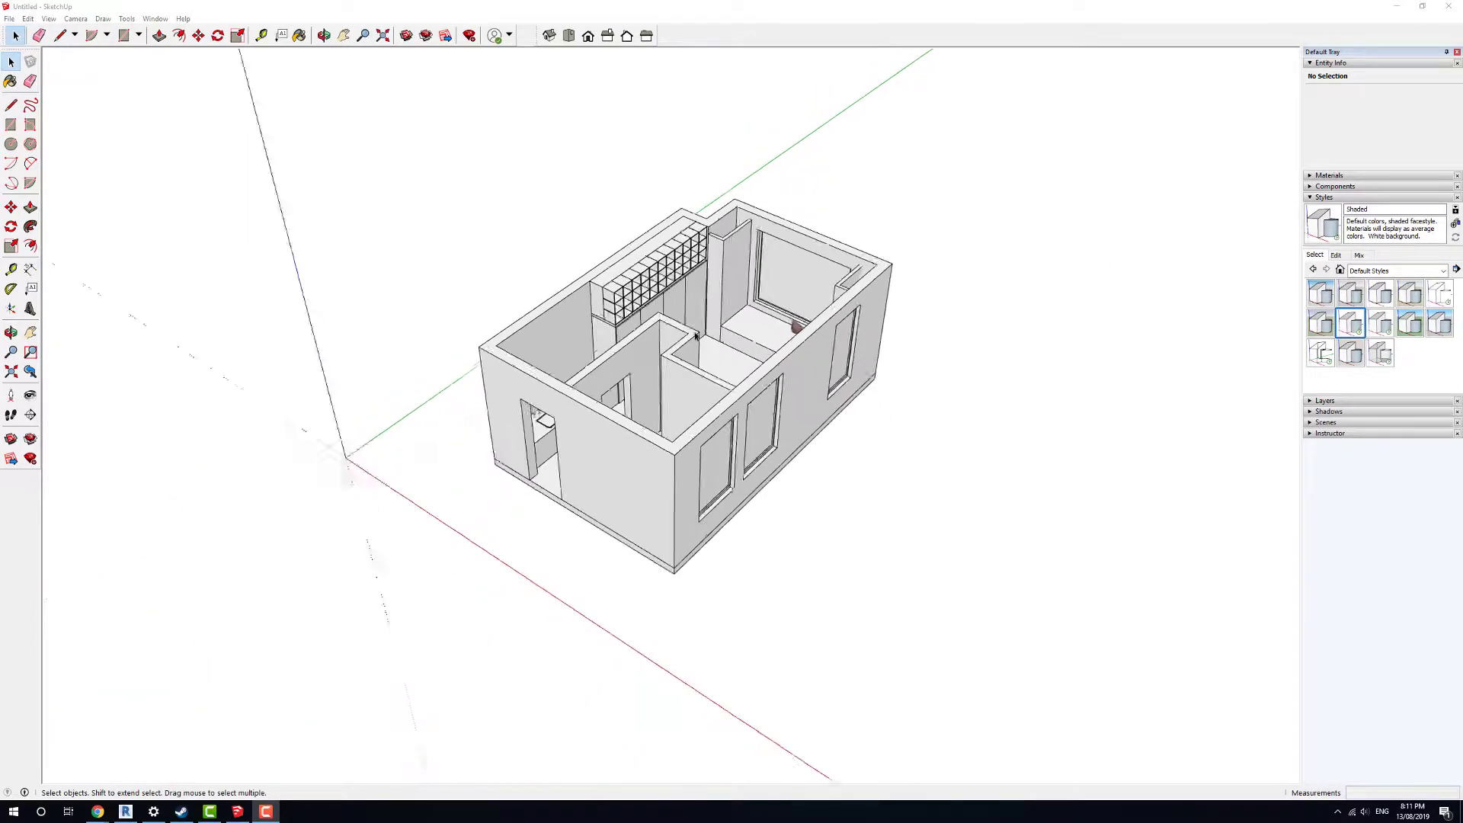
{"action": "middle_click_drag", "start_coordinate": [755, 427], "coordinate": [798, 326]}
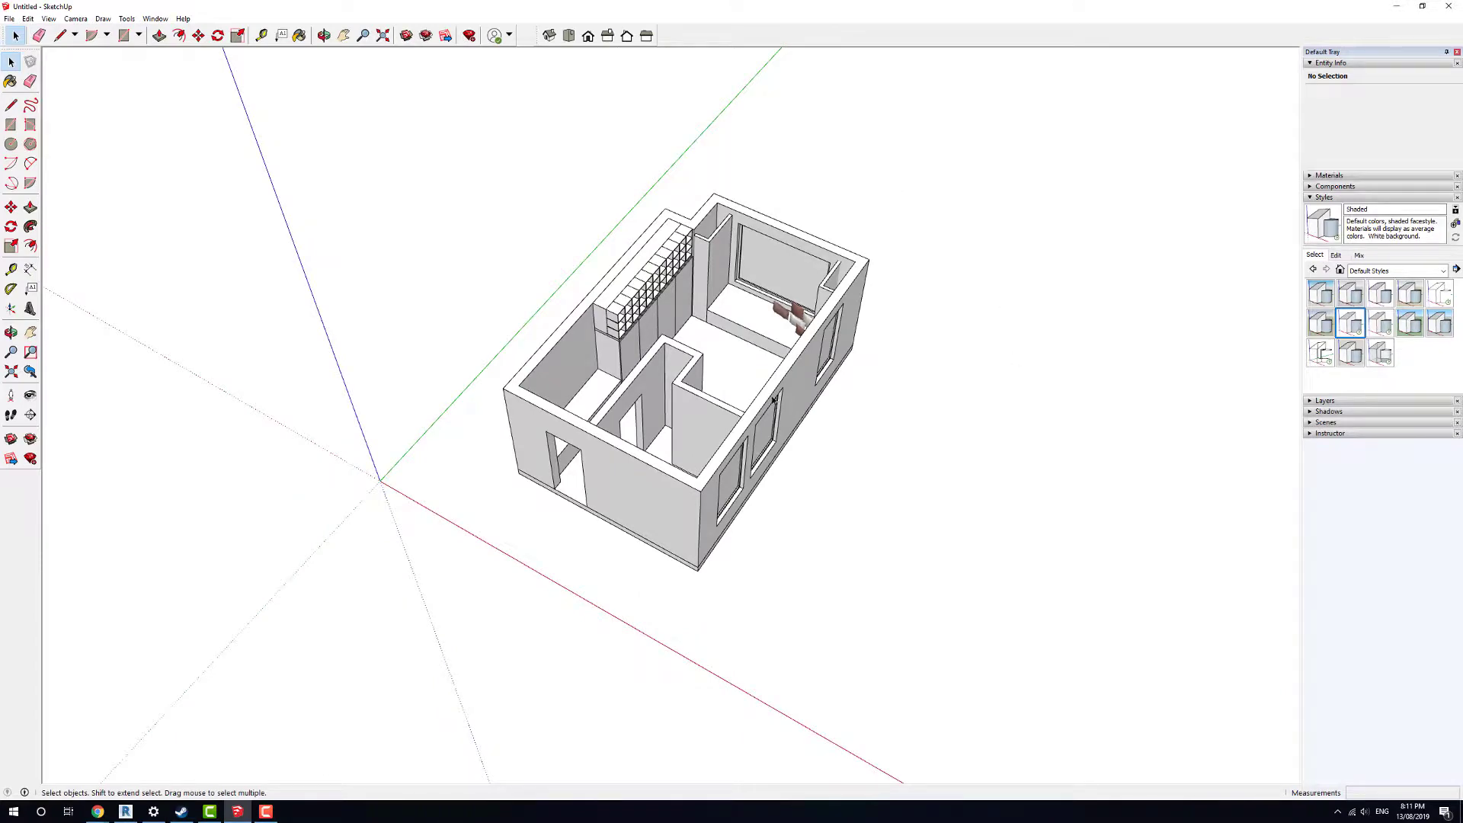
{"action": "left_click_drag", "start_coordinate": [1462, 248], "coordinate": [713, 0]}
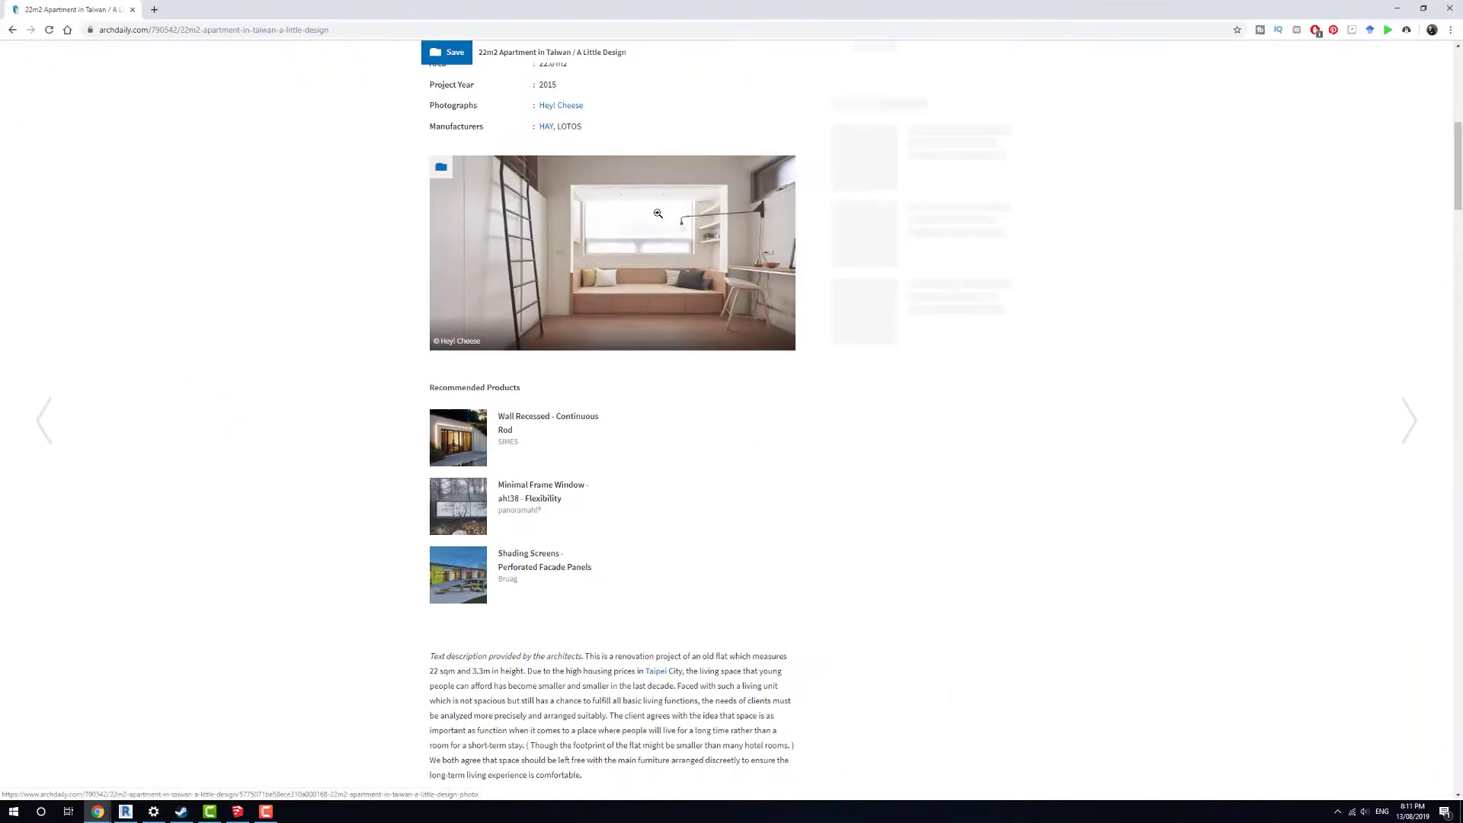
{"action": "scroll", "coordinate": [656, 213], "scroll_direction": "up", "scroll_amount": 8}
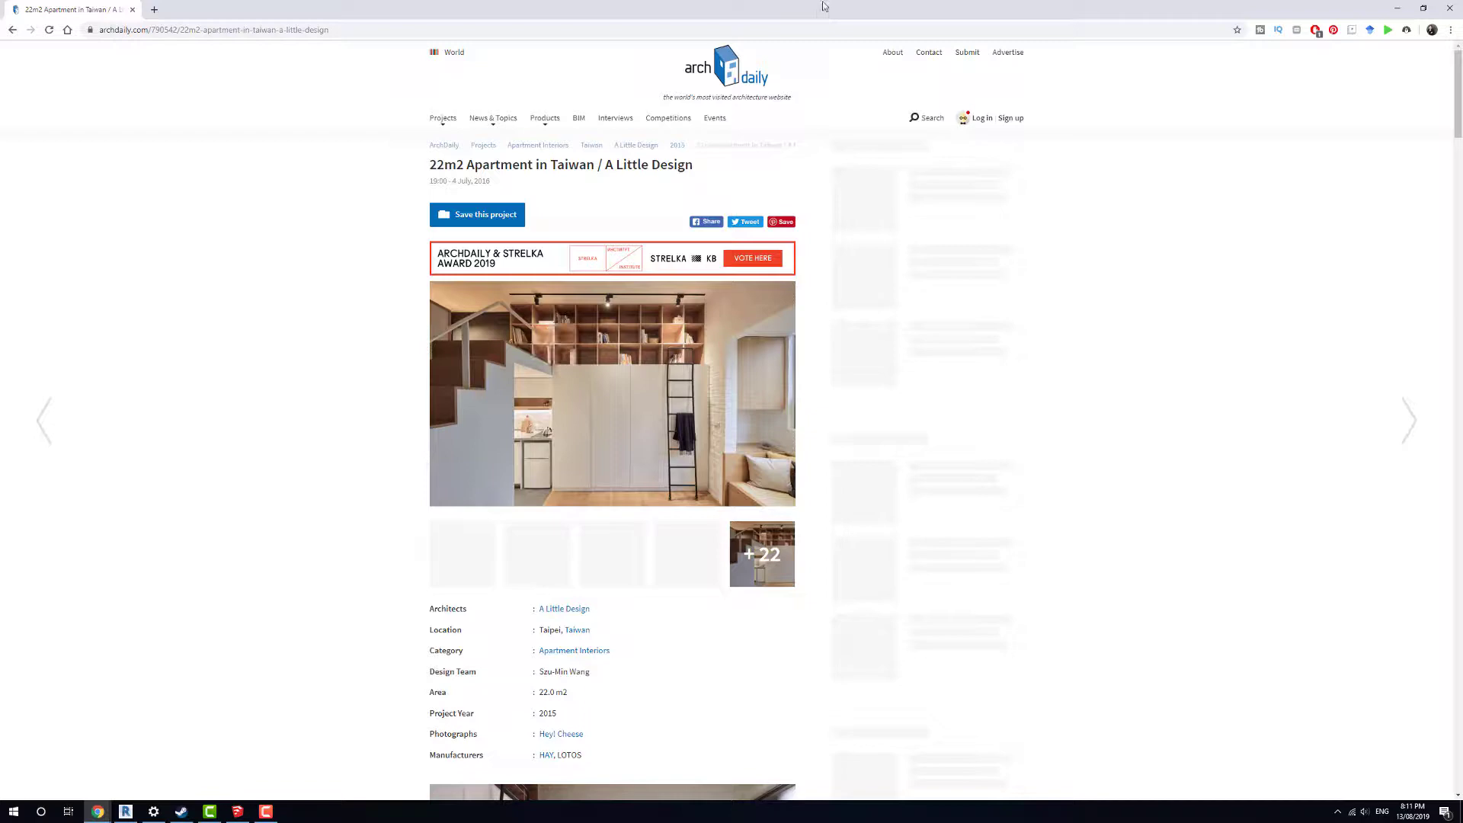
{"action": "left_click_drag", "start_coordinate": [821, 3], "coordinate": [1462, 152]}
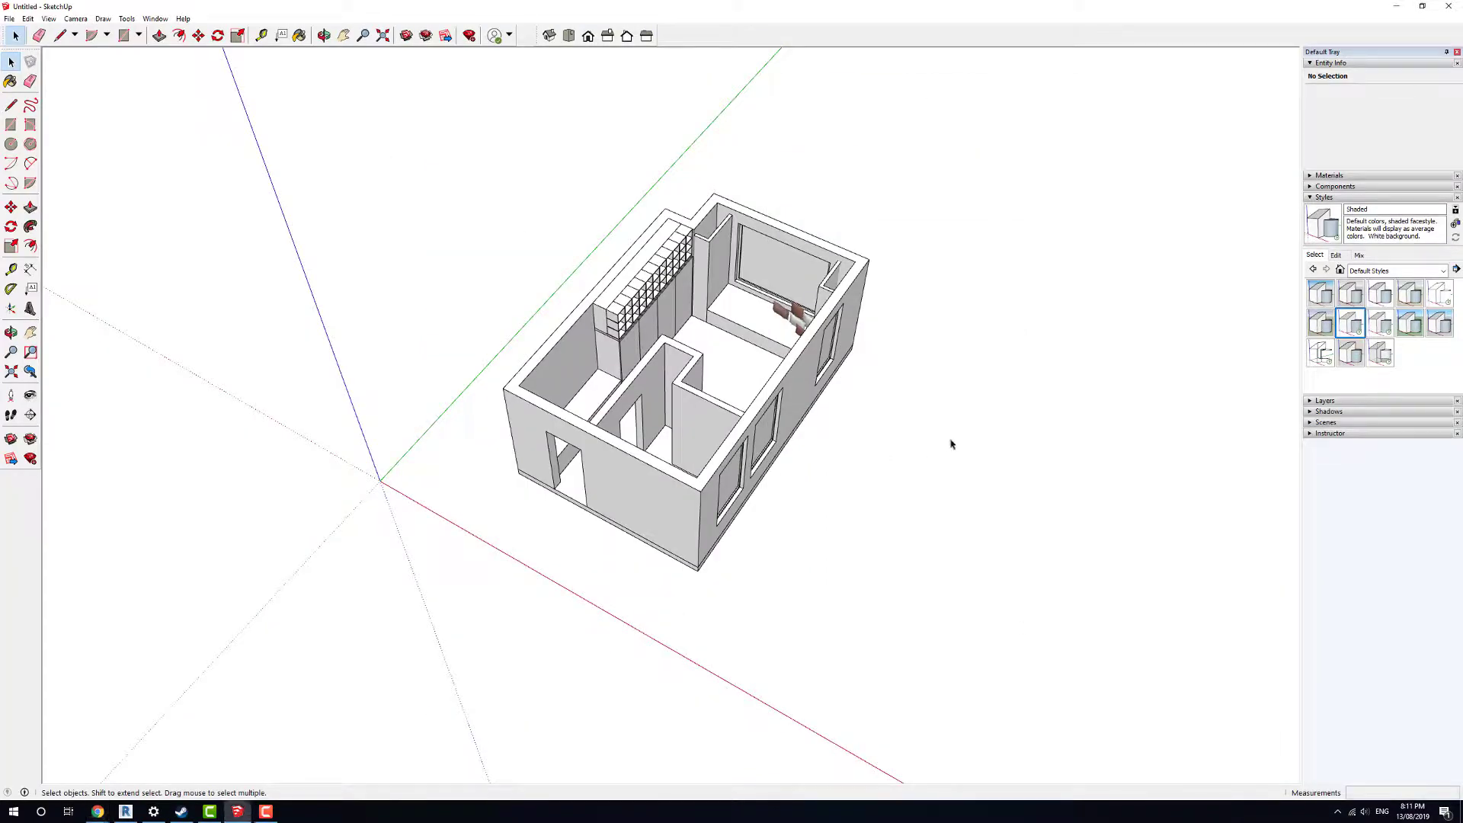
{"action": "middle_click_drag", "start_coordinate": [914, 484], "coordinate": [706, 444]}
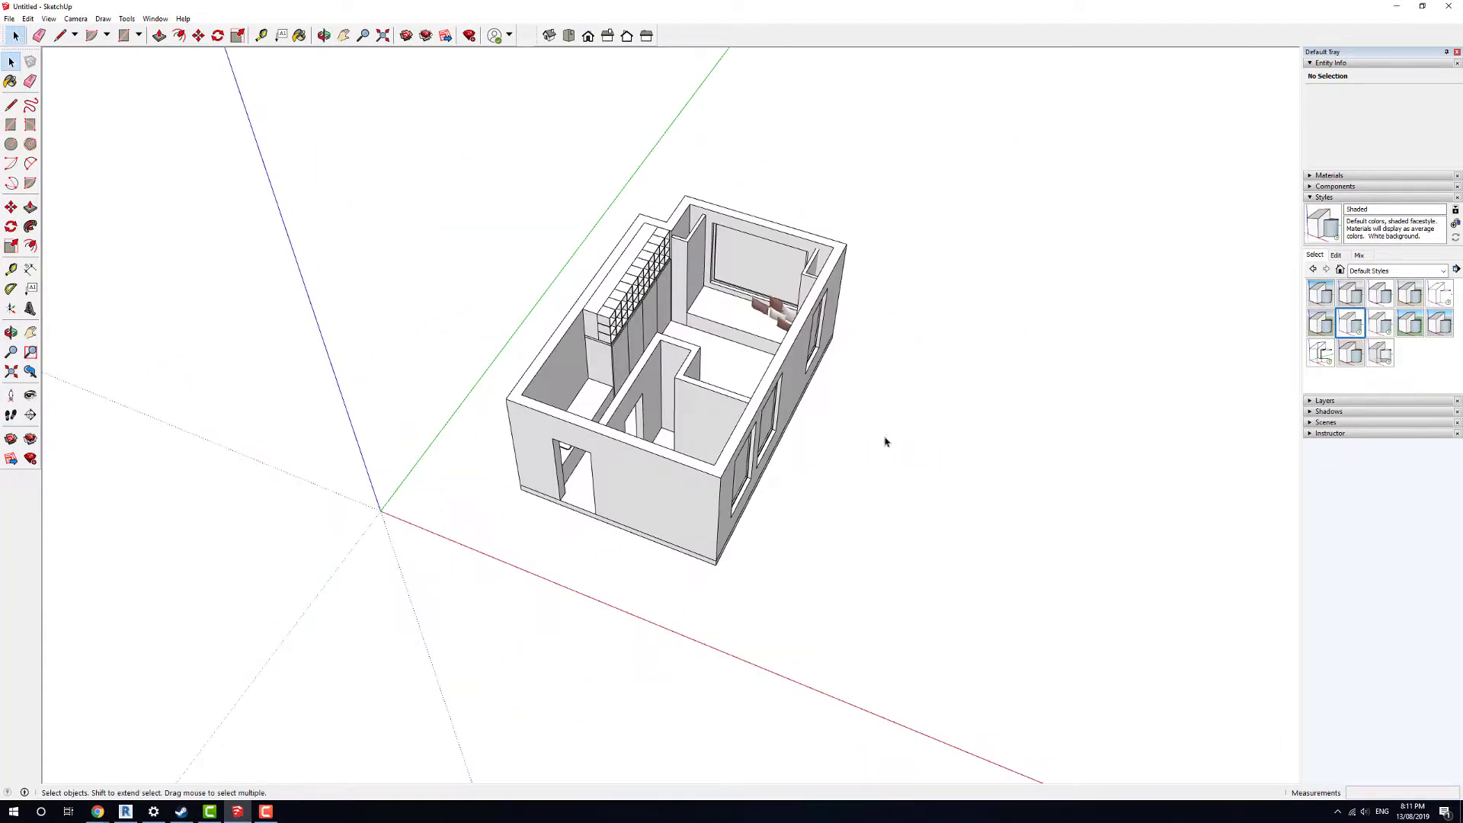
{"action": "middle_click_drag", "start_coordinate": [885, 440], "coordinate": [724, 510]}
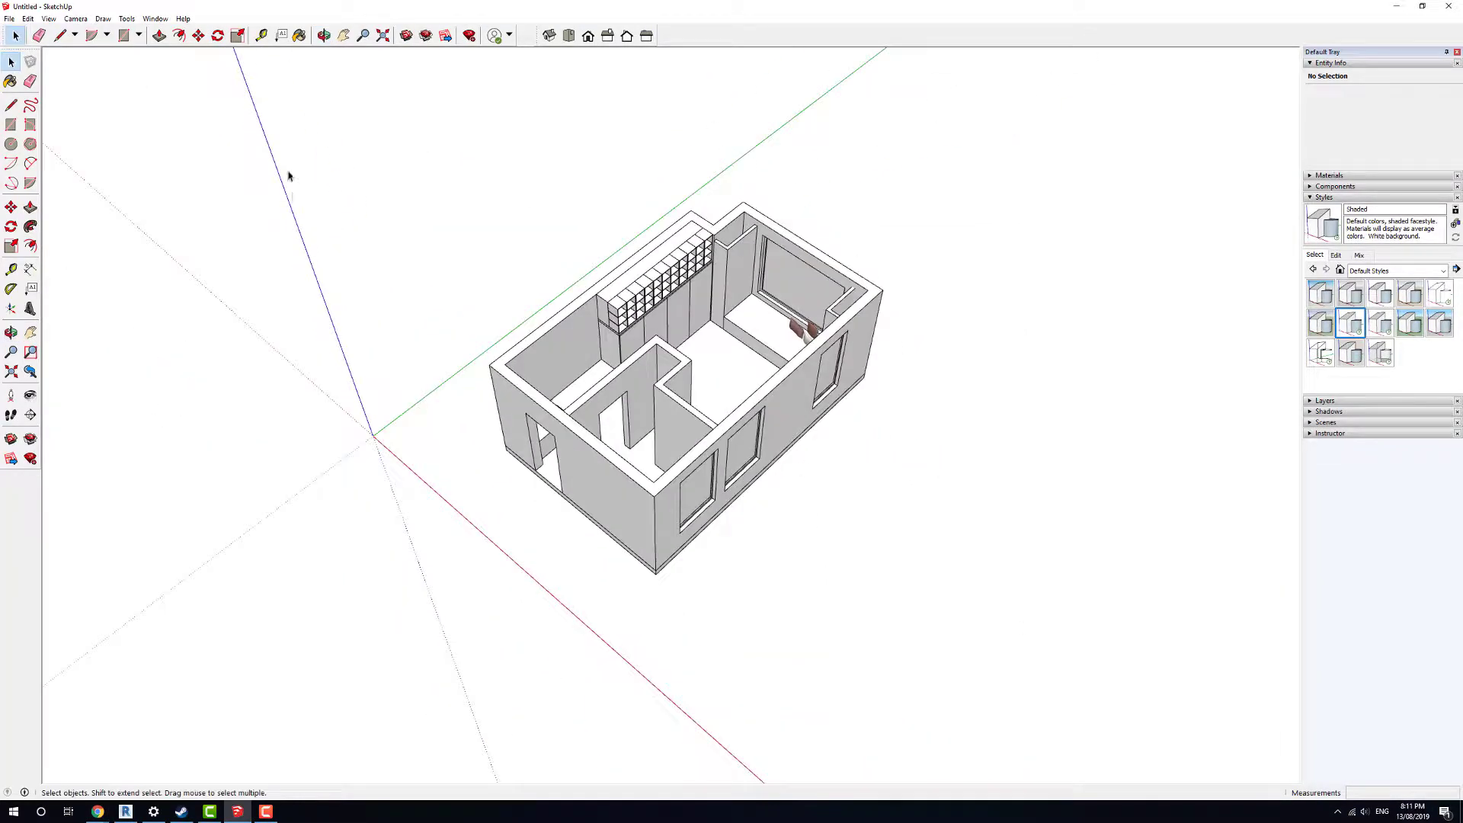
- Show the hidden geometry and unhide the PLAN_after.jpg floor plan image beneath the model
{"action": "left_click", "coordinate": [48, 18]}
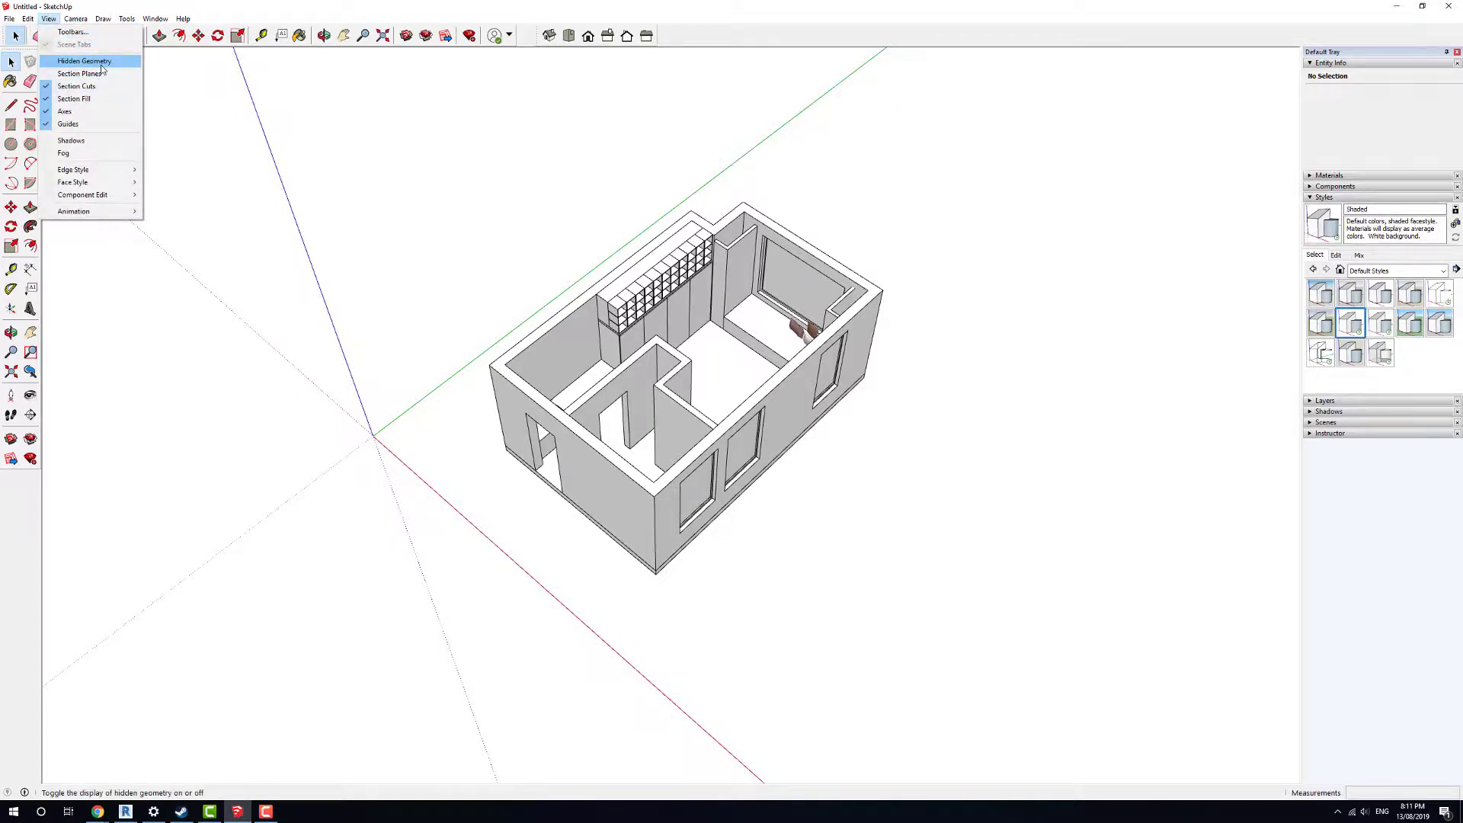
{"action": "left_click", "coordinate": [86, 63]}
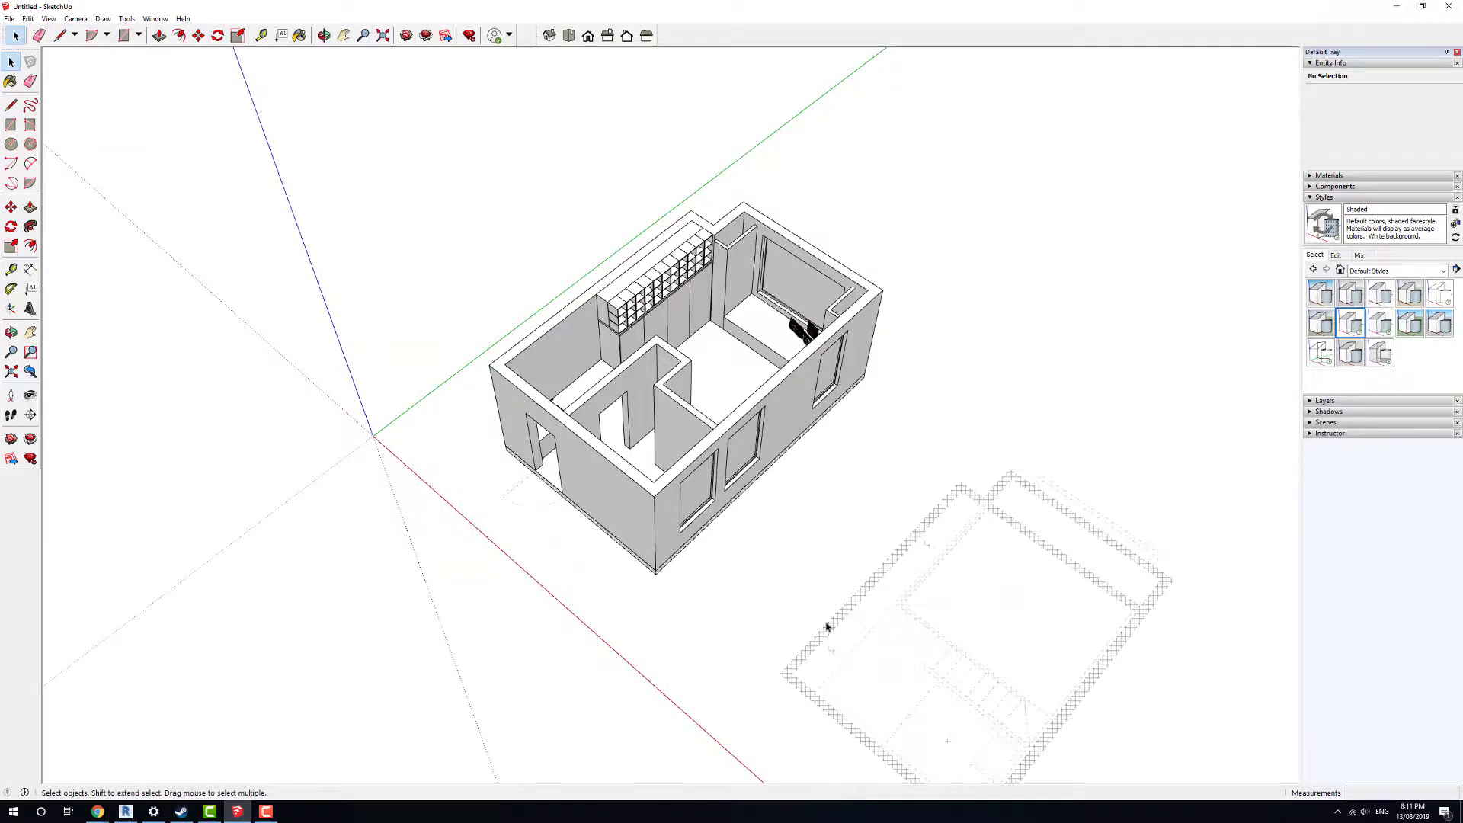
{"action": "middle_click_drag", "start_coordinate": [826, 627], "coordinate": [1064, 553]}
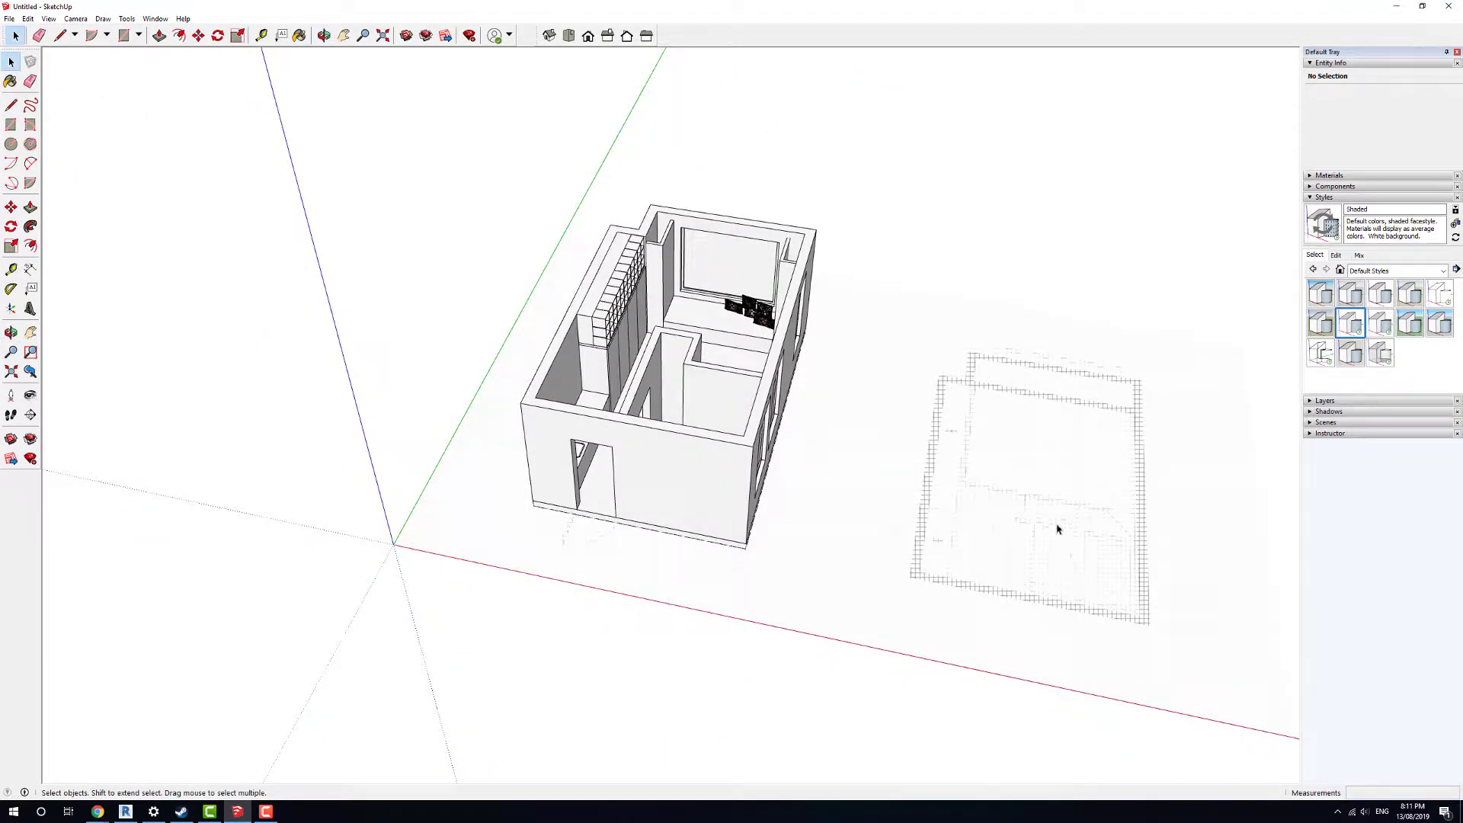
{"action": "left_click", "coordinate": [1010, 464]}
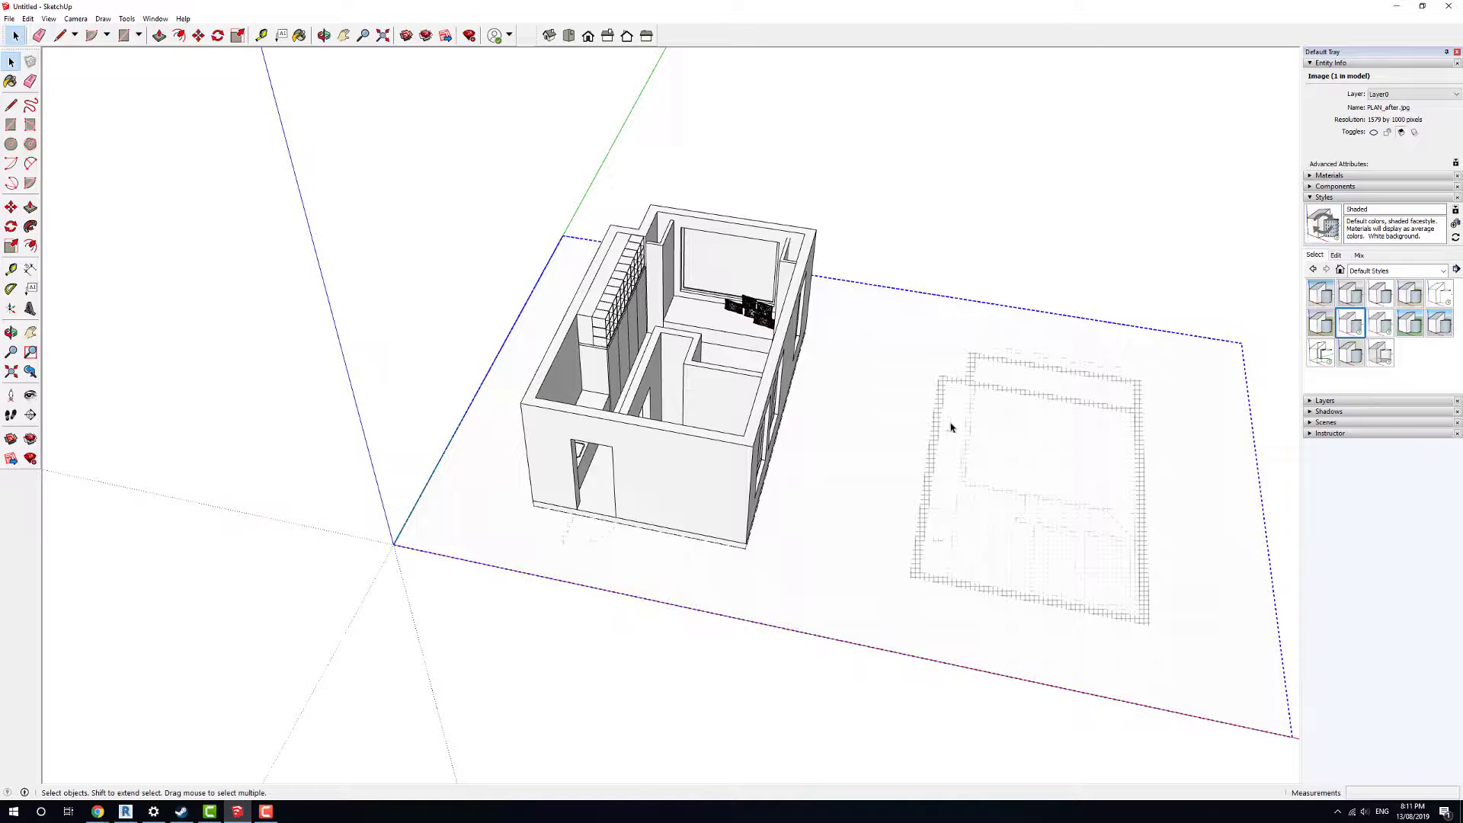
{"action": "right_click", "coordinate": [893, 432]}
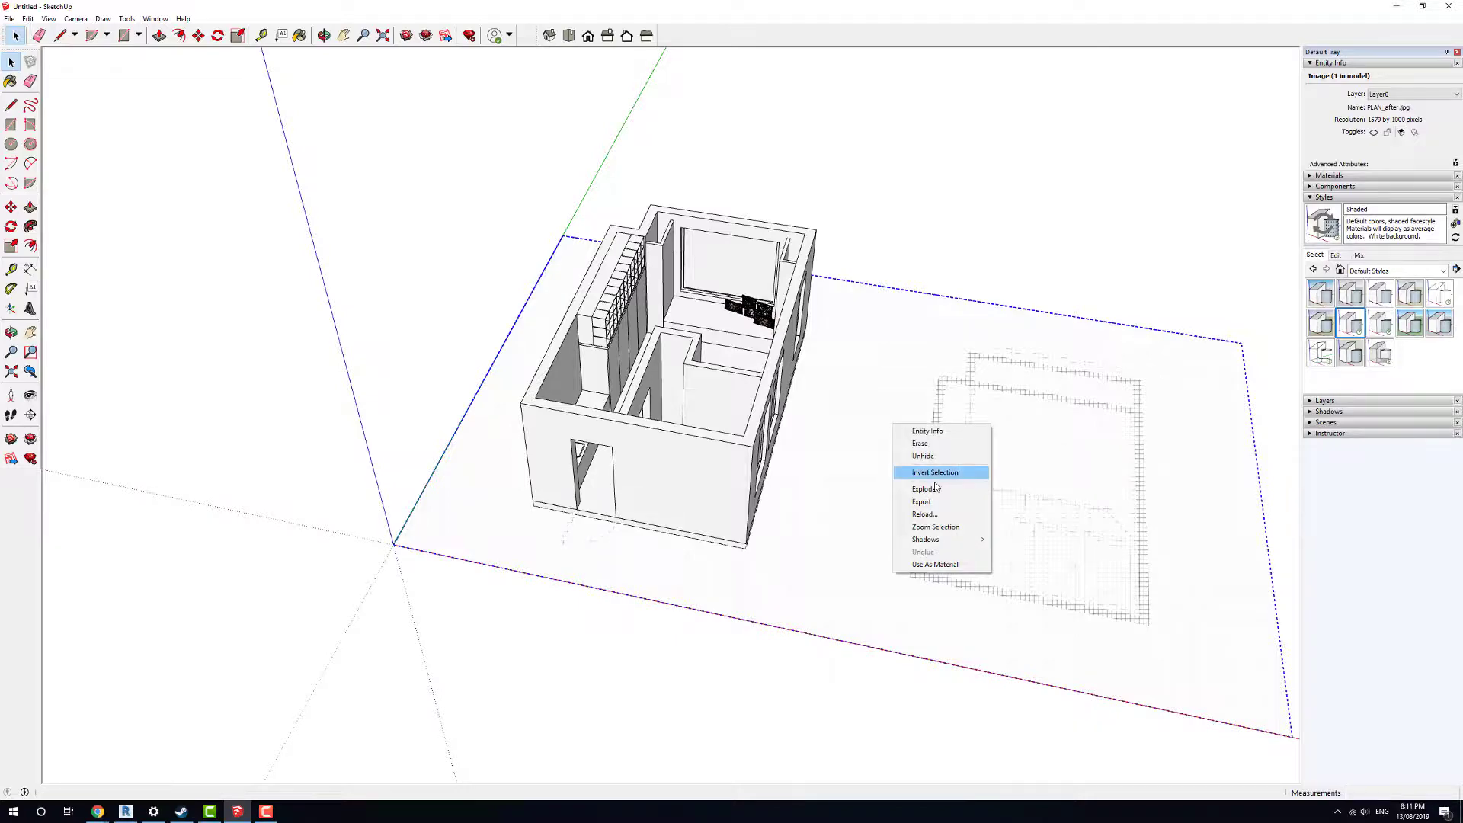
{"action": "left_click", "coordinate": [945, 457]}
{"action": "middle_click_drag", "start_coordinate": [1038, 603], "coordinate": [891, 506]}
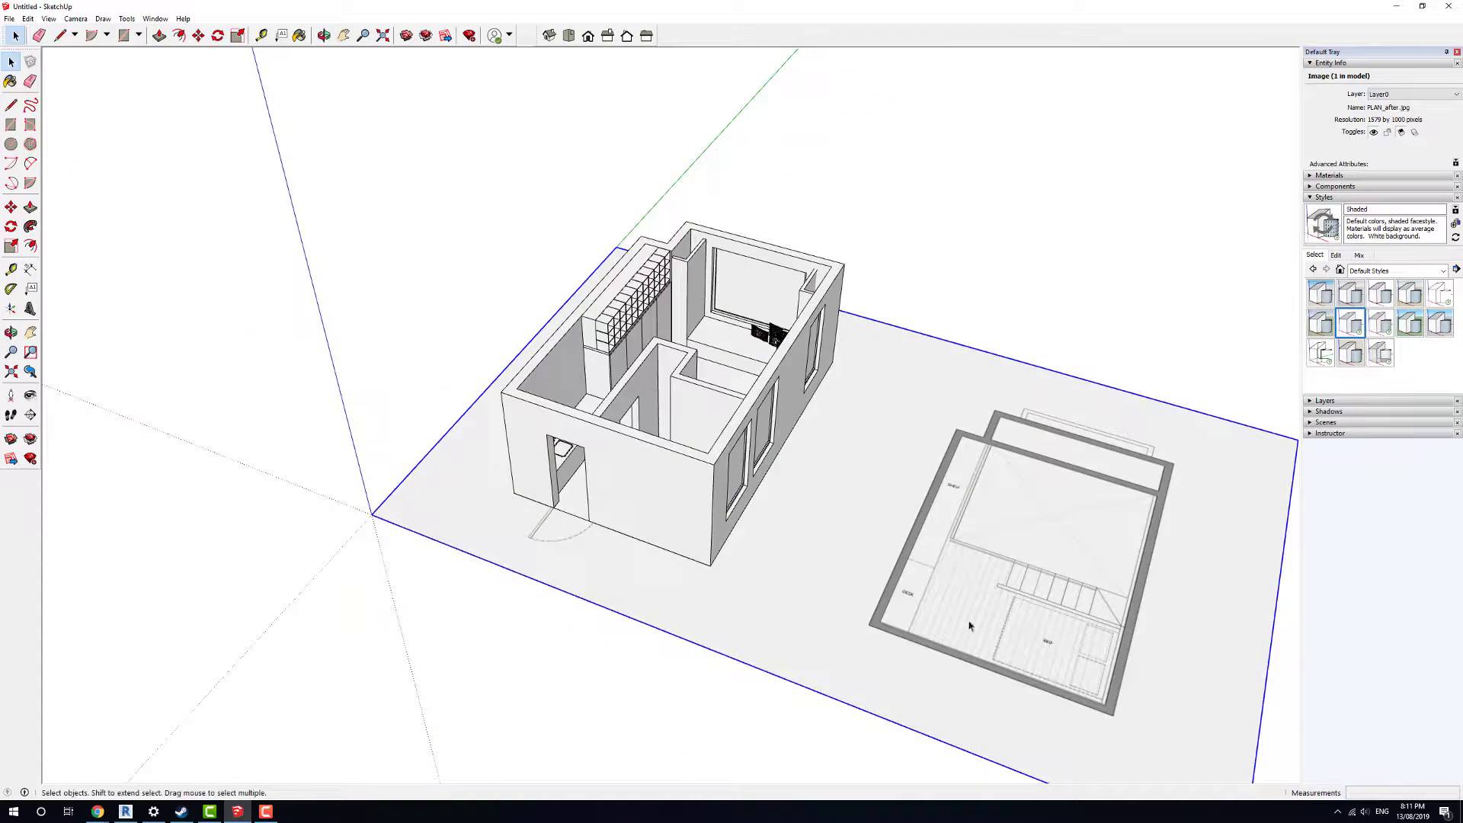
- Hide the floor plan image again and turn off the display of hidden geometry
{"action": "right_click", "coordinate": [870, 452]}
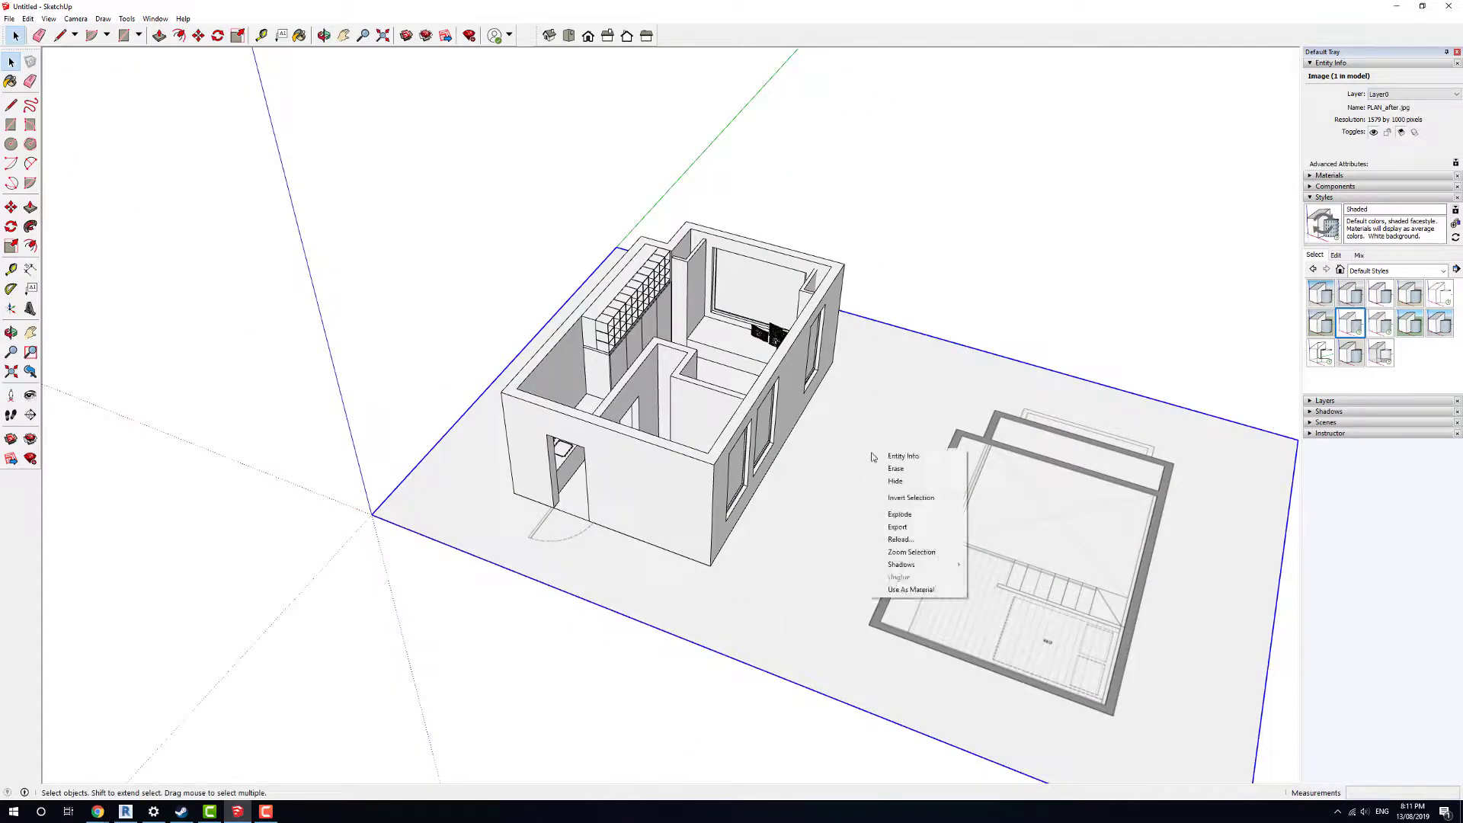
{"action": "left_click", "coordinate": [907, 480]}
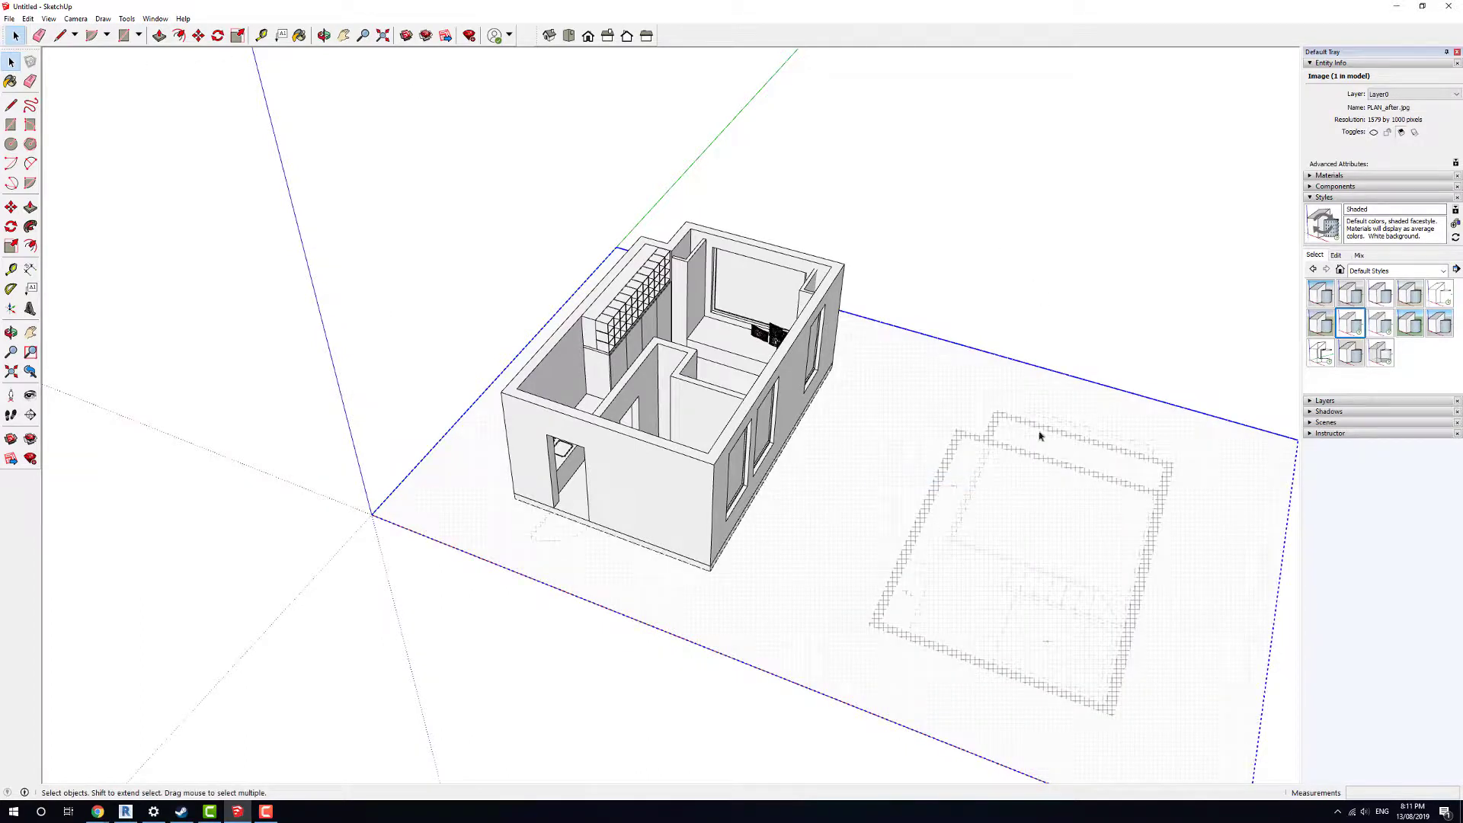
{"action": "left_click", "coordinate": [1117, 168]}
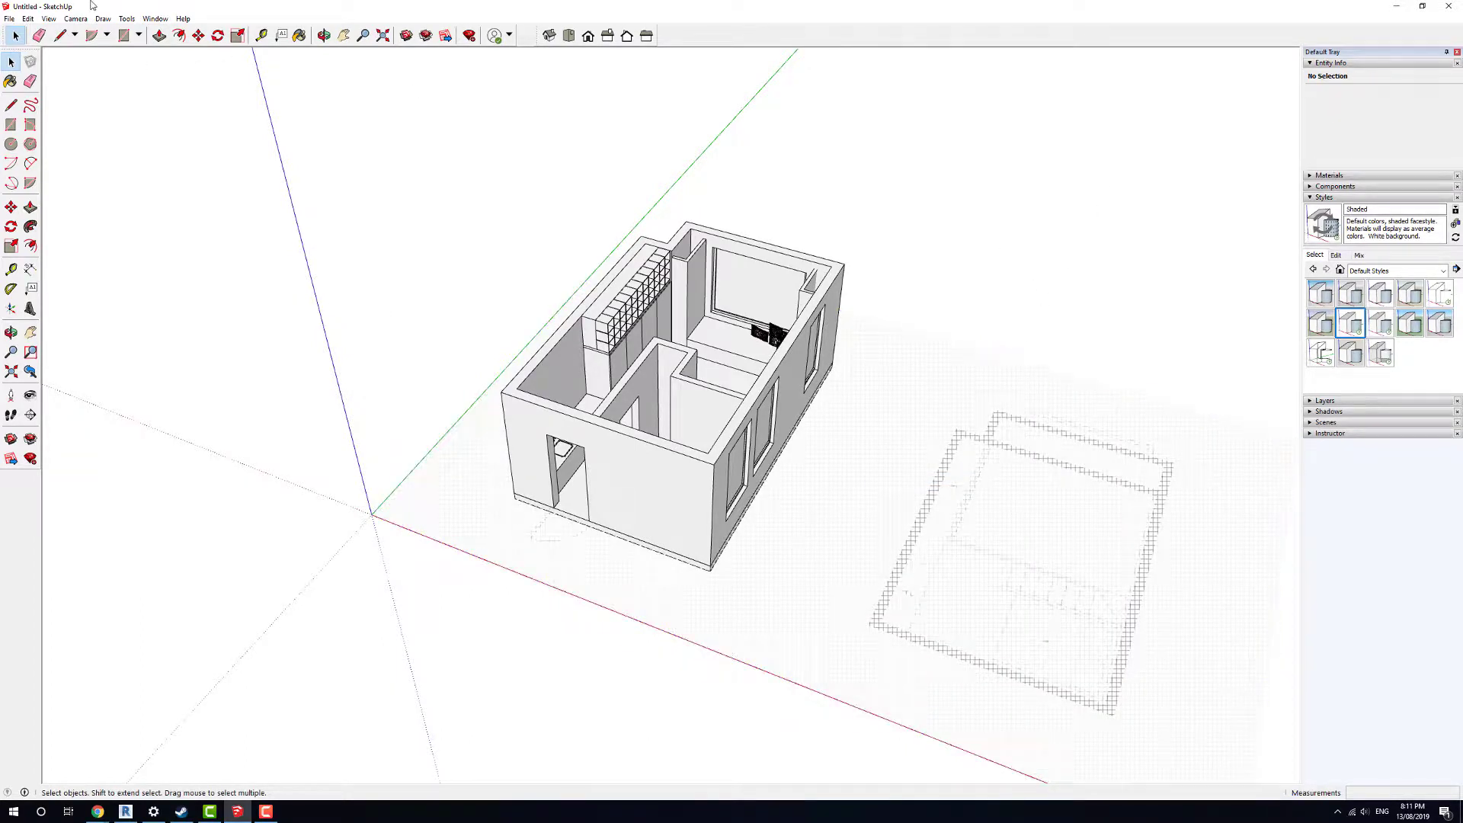
{"action": "left_click", "coordinate": [48, 18]}
{"action": "left_click", "coordinate": [83, 63]}
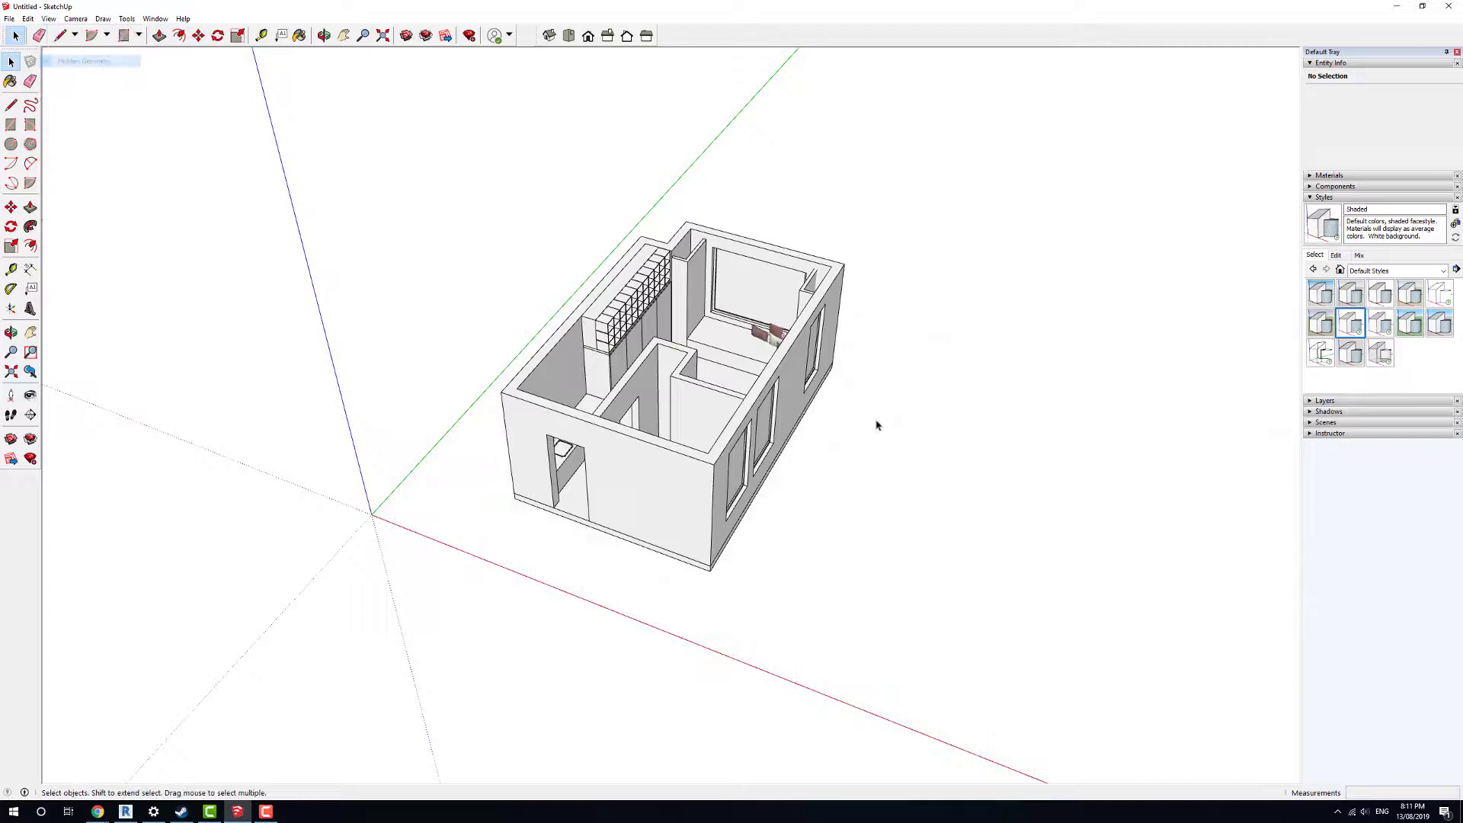
- Open the materials browser and pick the dark grey Color M07 from the Colors collection as the paint material
{"action": "mouse_move", "coordinate": [875, 418]}
{"action": "middle_mouse_down"}
{"action": "mouse_move", "coordinate": [690, 545]}
{"action": "mouse_move", "coordinate": [757, 513]}
{"action": "mouse_move", "coordinate": [562, 513]}
{"action": "mouse_move", "coordinate": [694, 481]}
{"action": "mouse_move", "coordinate": [516, 546]}
{"action": "mouse_move", "coordinate": [491, 522]}
{"action": "middle_mouse_up"}
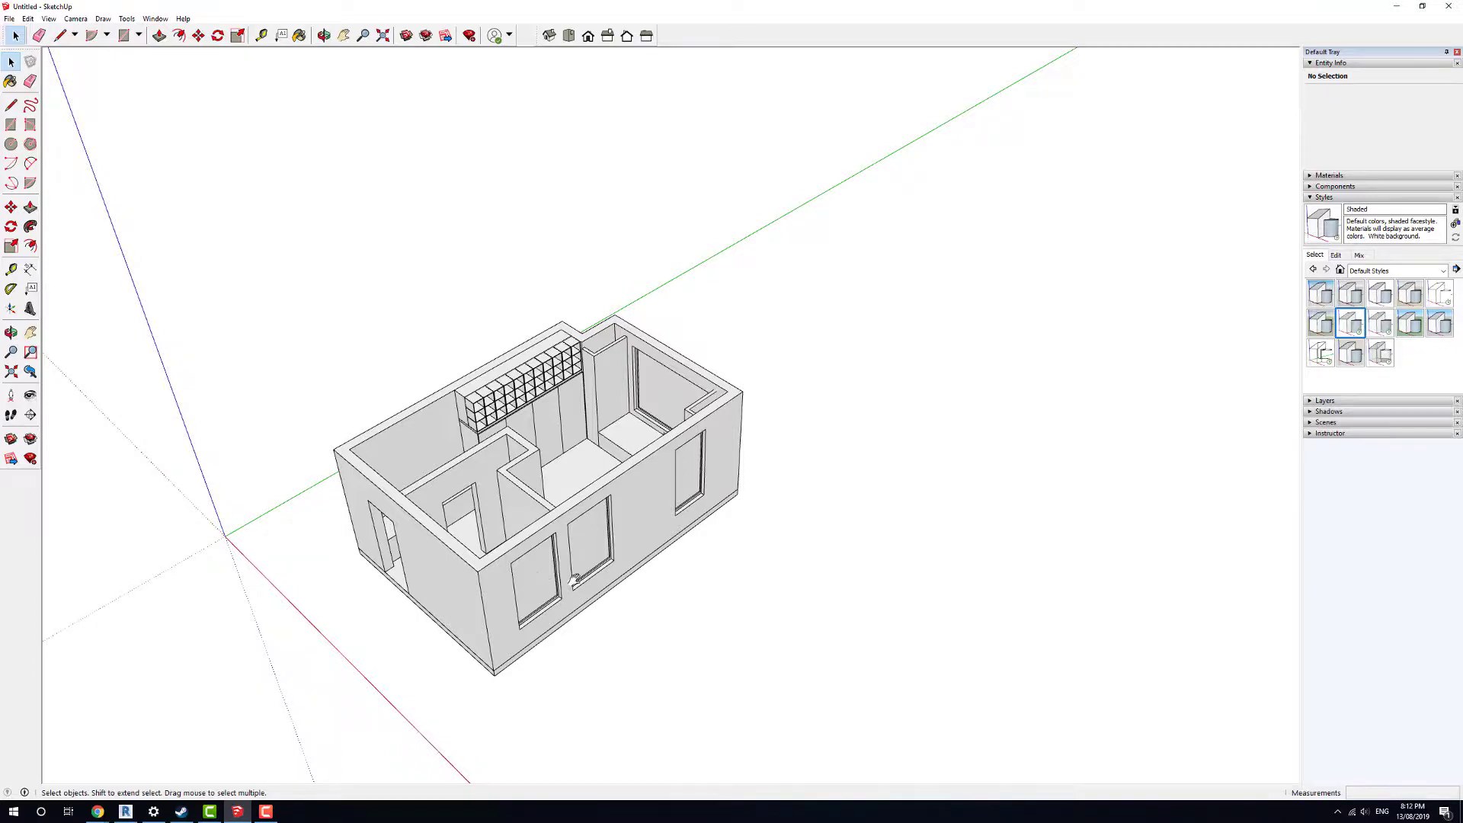
{"action": "middle_click_drag", "start_coordinate": [575, 581], "coordinate": [775, 463]}
{"action": "scroll", "coordinate": [771, 465], "scroll_direction": "up", "scroll_amount": 1}
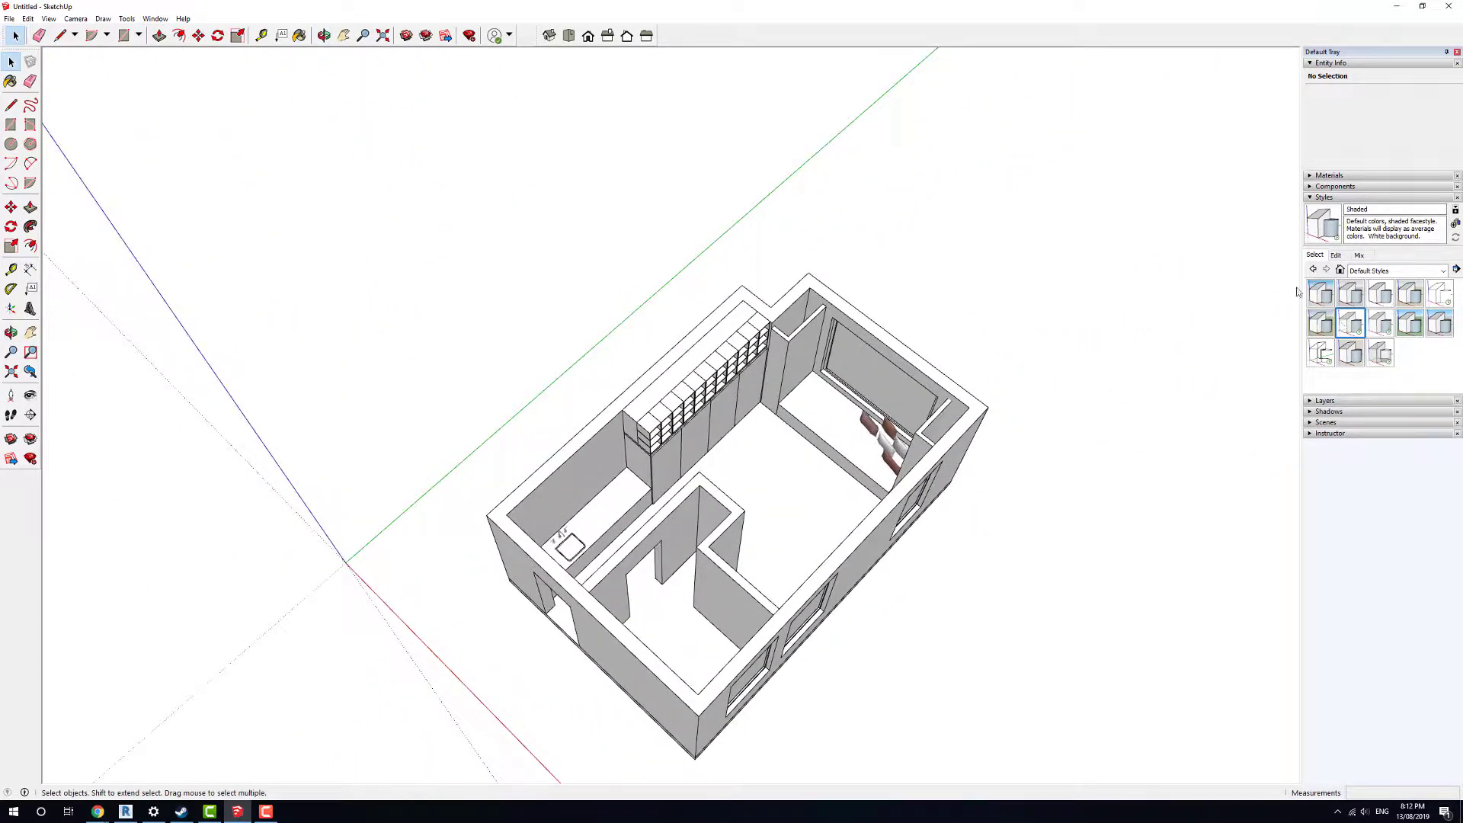
{"action": "left_click", "coordinate": [1328, 176]}
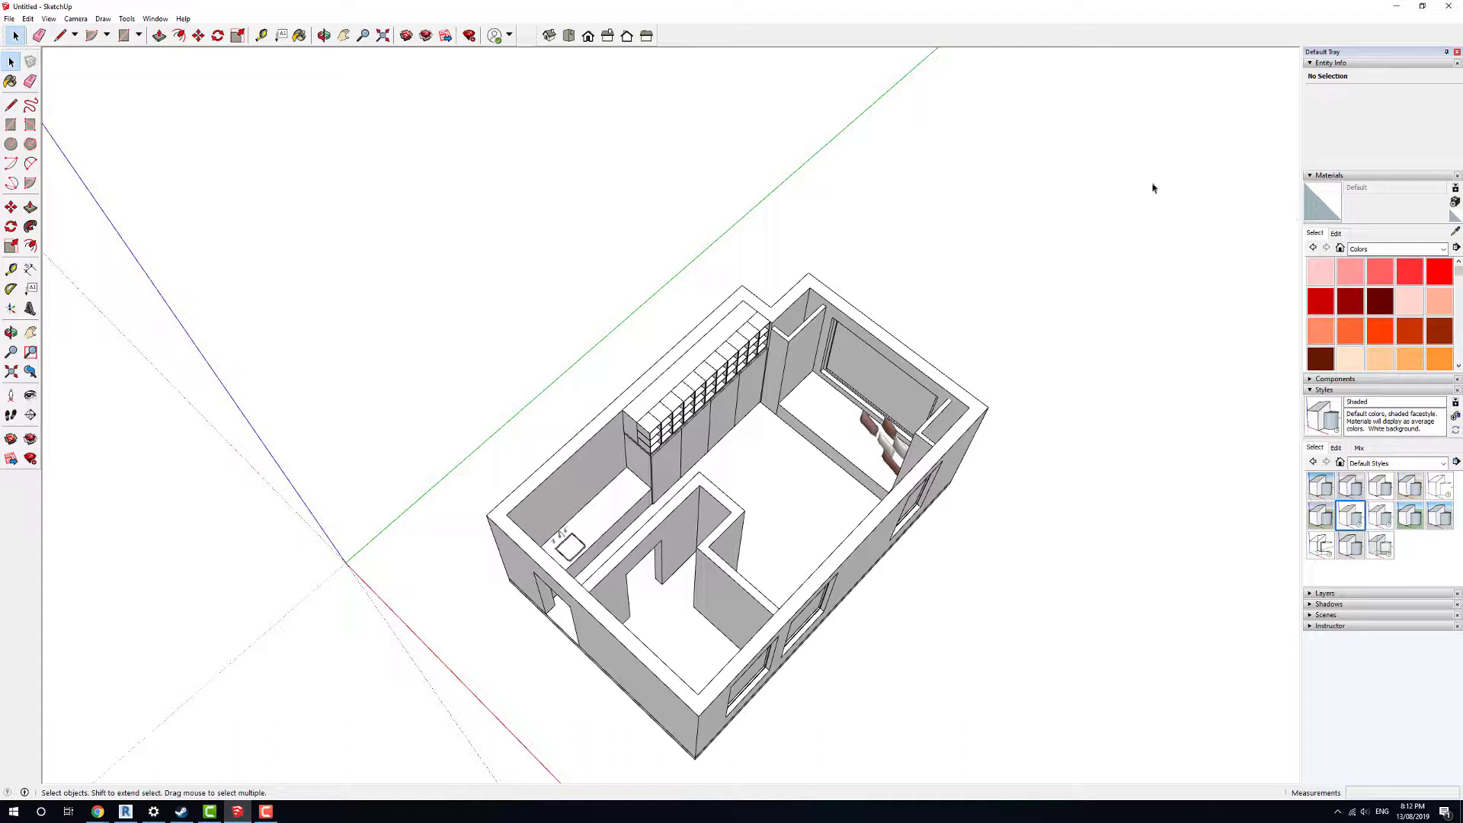
{"action": "left_click", "coordinate": [155, 19]}
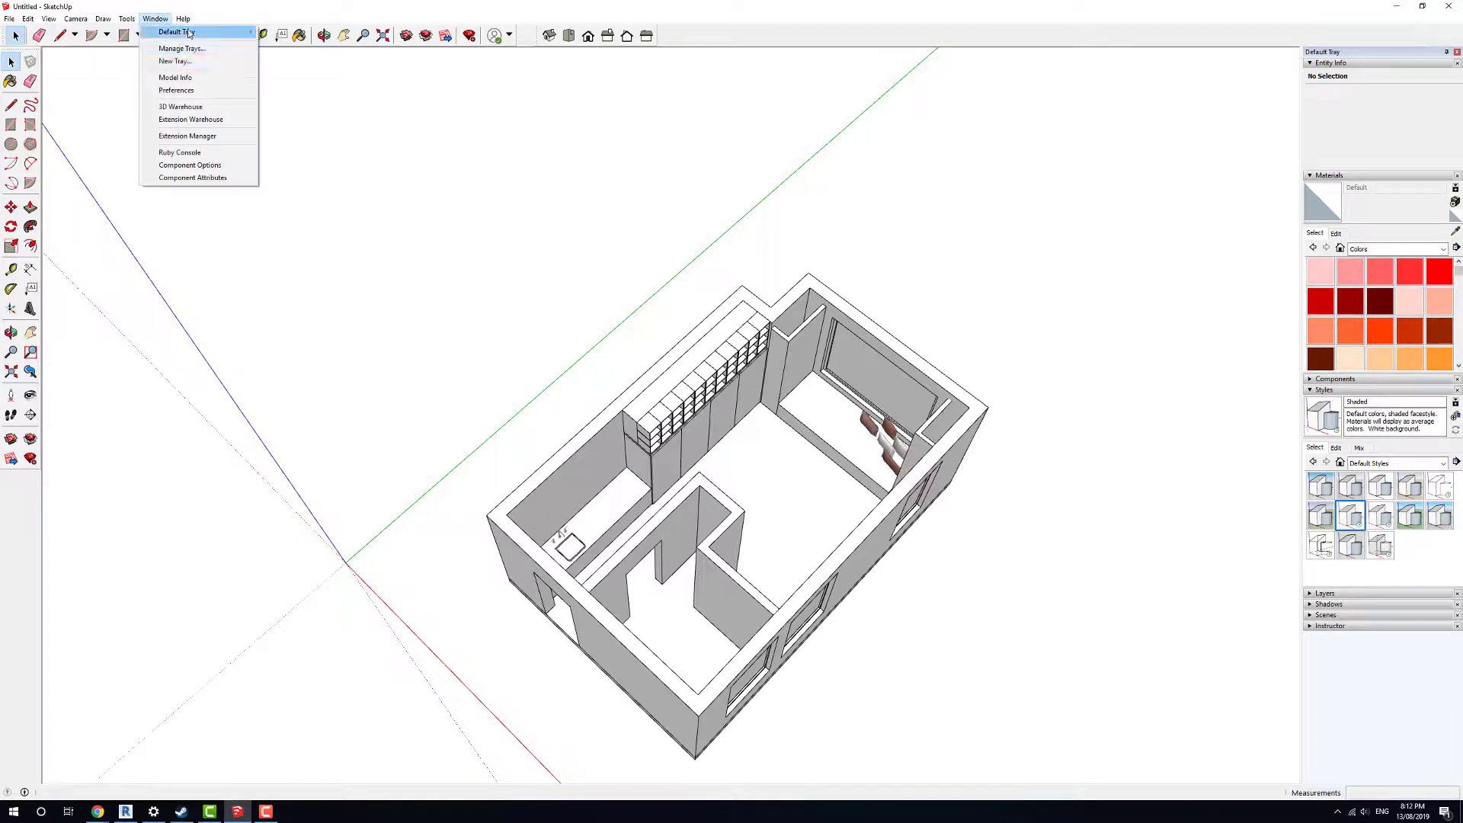
{"action": "mouse_move", "coordinate": [190, 32]}
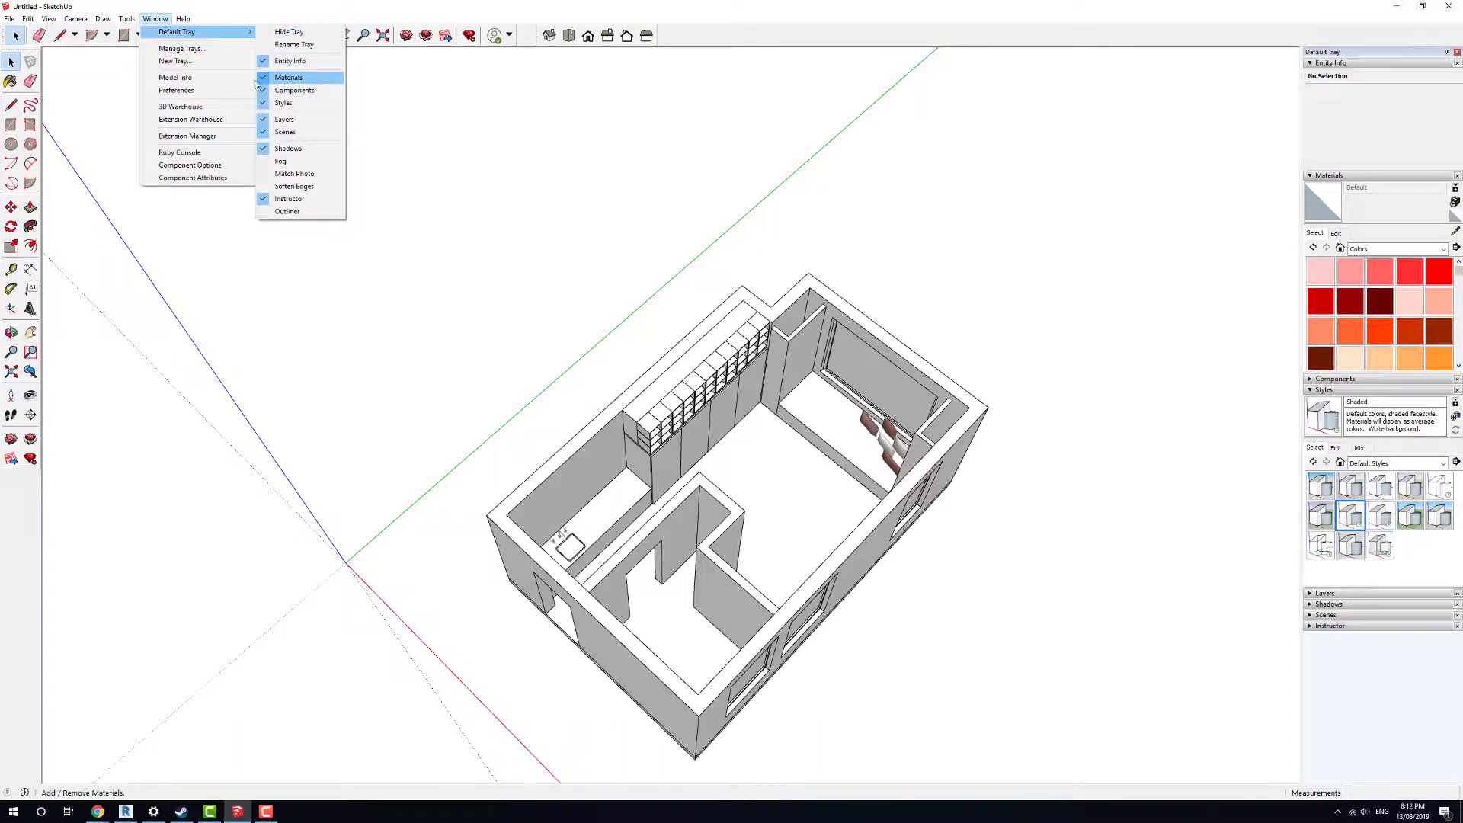
{"action": "left_click", "coordinate": [837, 42]}
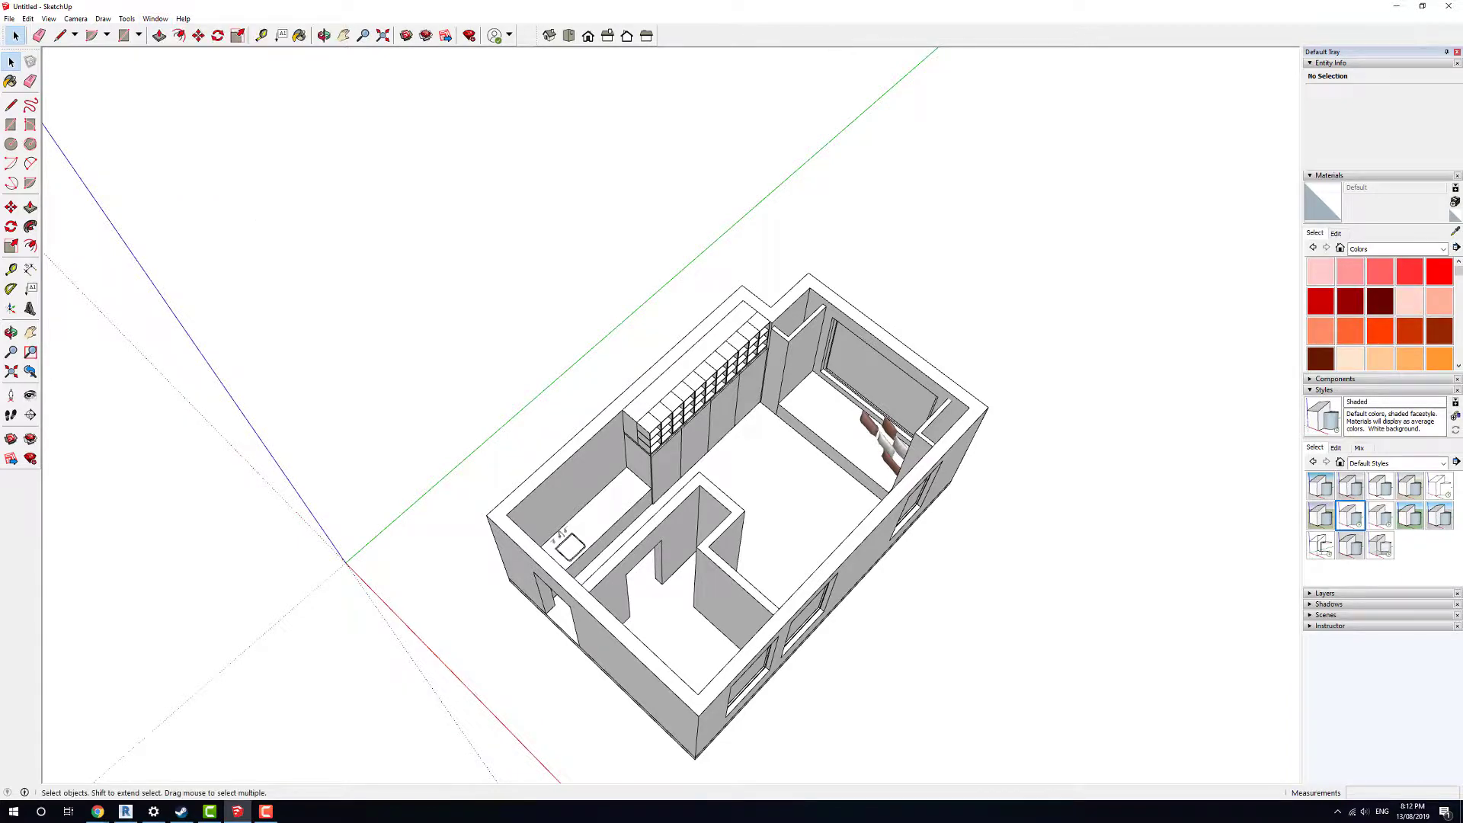
{"action": "scroll", "coordinate": [1408, 359], "scroll_direction": "down", "scroll_amount": 10}
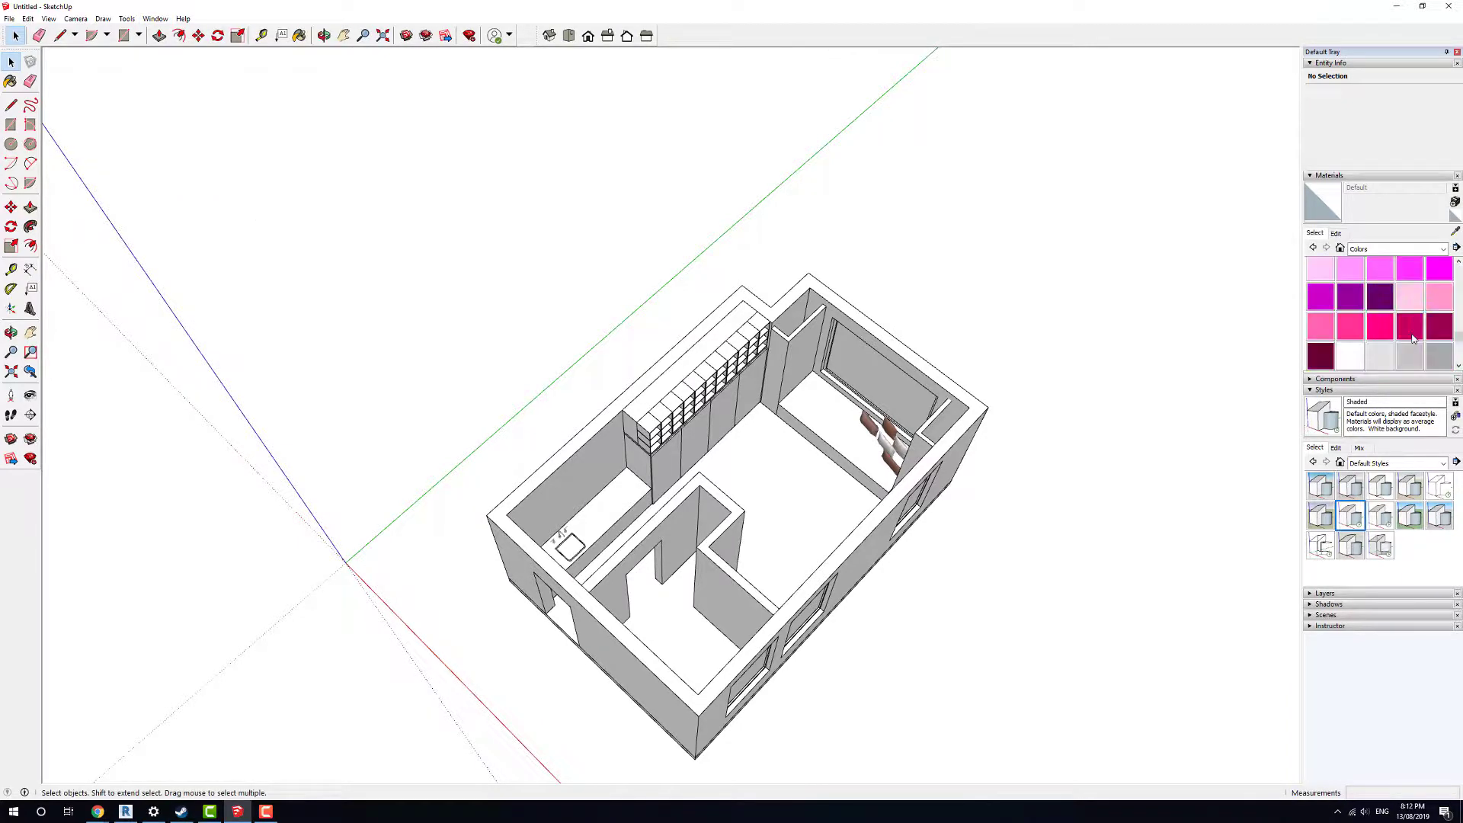
{"action": "left_click", "coordinate": [1410, 313]}
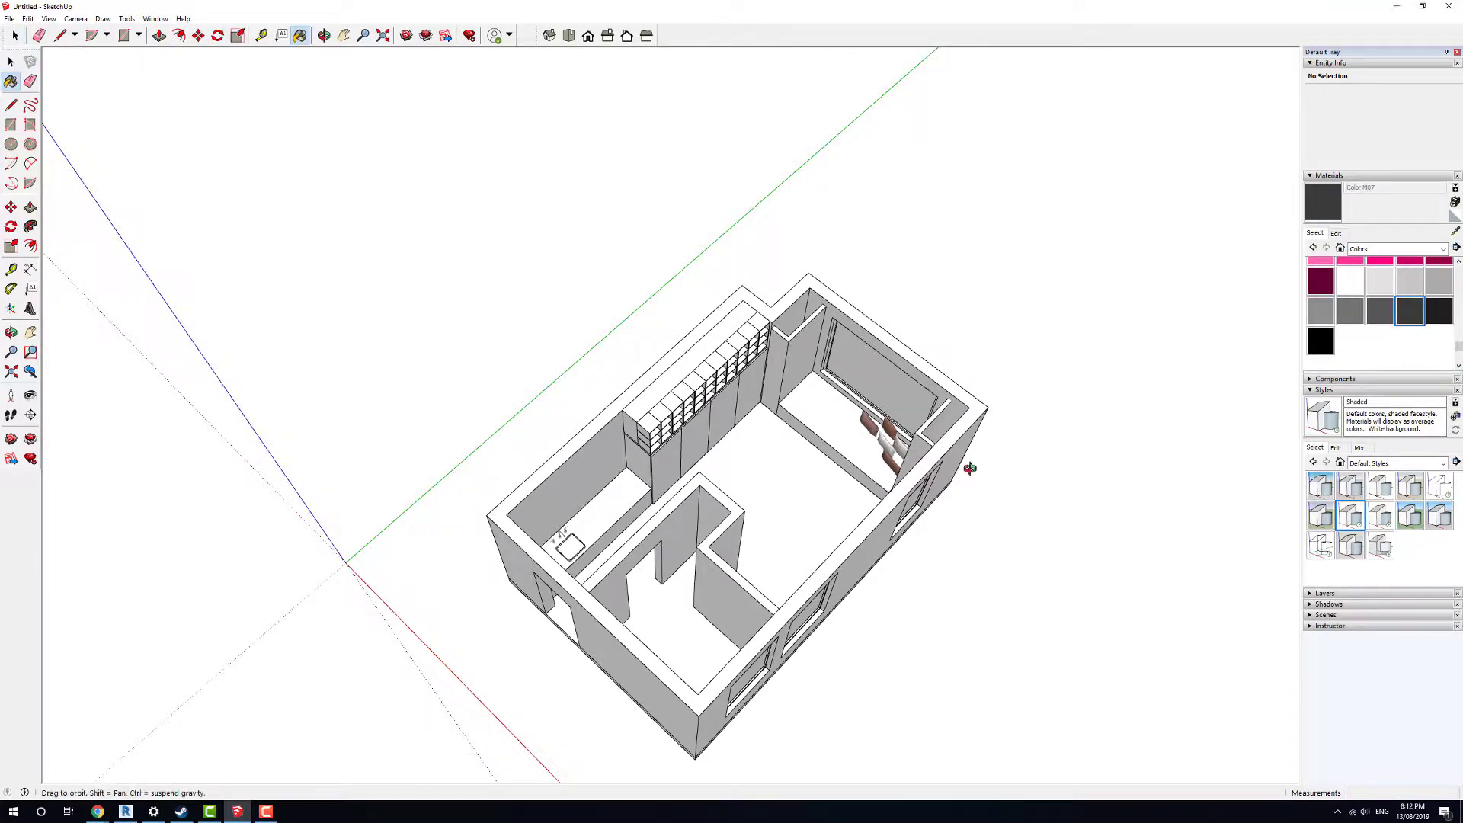
- Open the large window's group behind the cushions and inspect its separate frame and glass groups by selecting each
{"action": "mouse_move", "coordinate": [971, 464]}
{"action": "middle_mouse_down"}
{"action": "mouse_move", "coordinate": [801, 412]}
{"action": "mouse_move", "coordinate": [859, 418]}
{"action": "middle_mouse_up"}
{"action": "scroll", "coordinate": [830, 381], "scroll_direction": "up", "scroll_amount": 10}
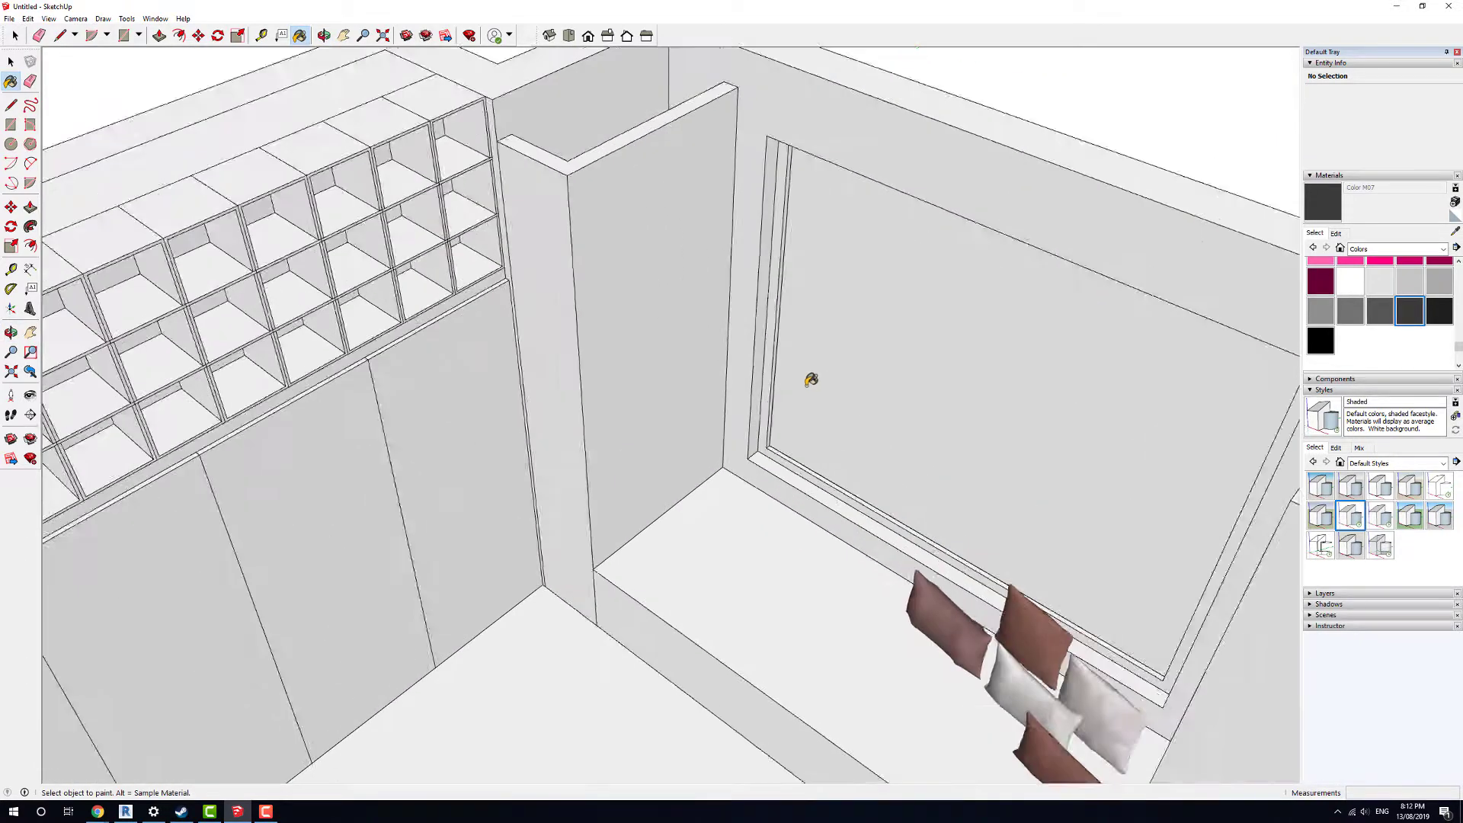
{"action": "key", "text": "space"}
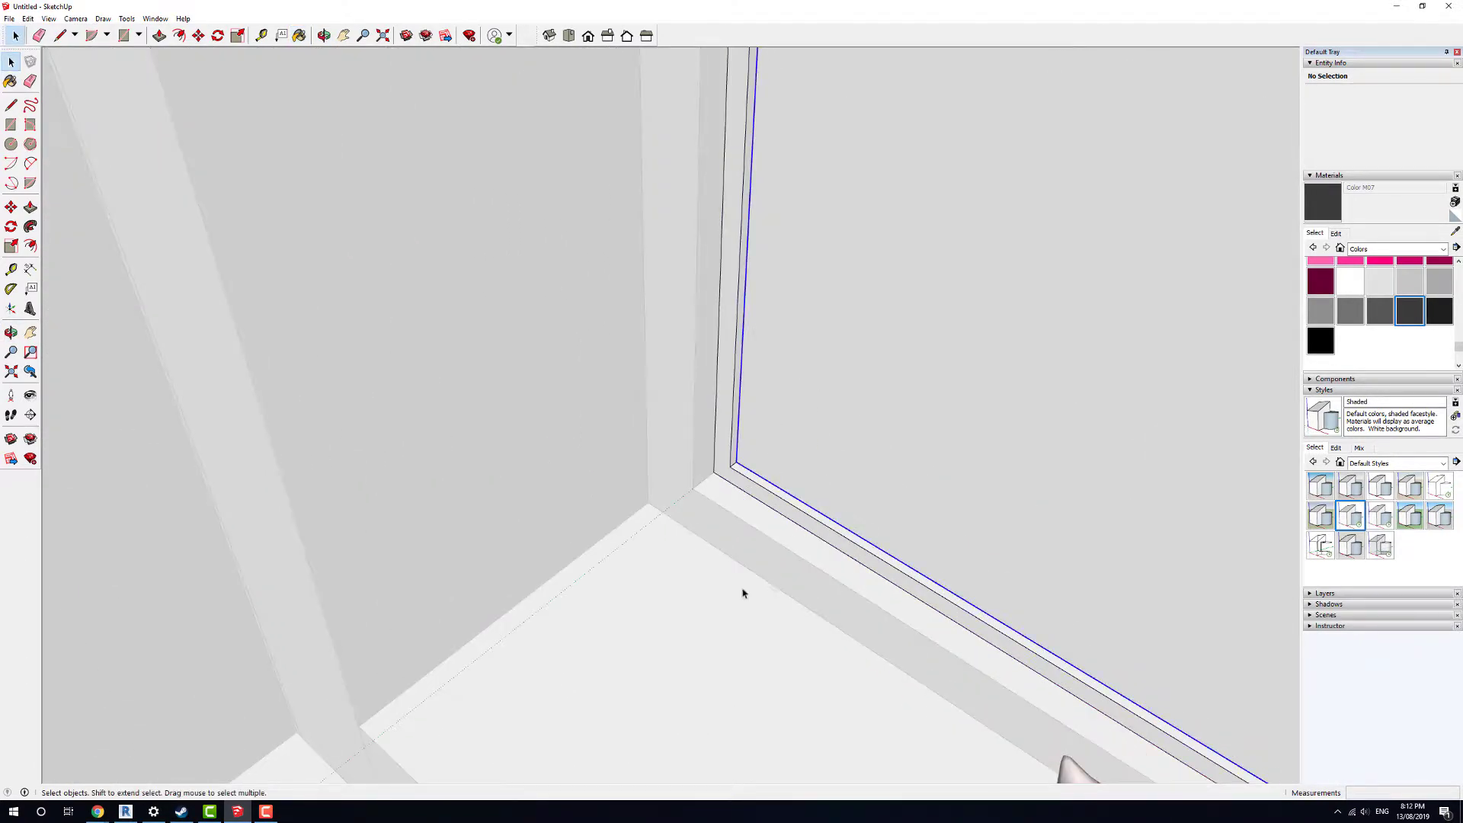
{"action": "left_click", "coordinate": [789, 461]}
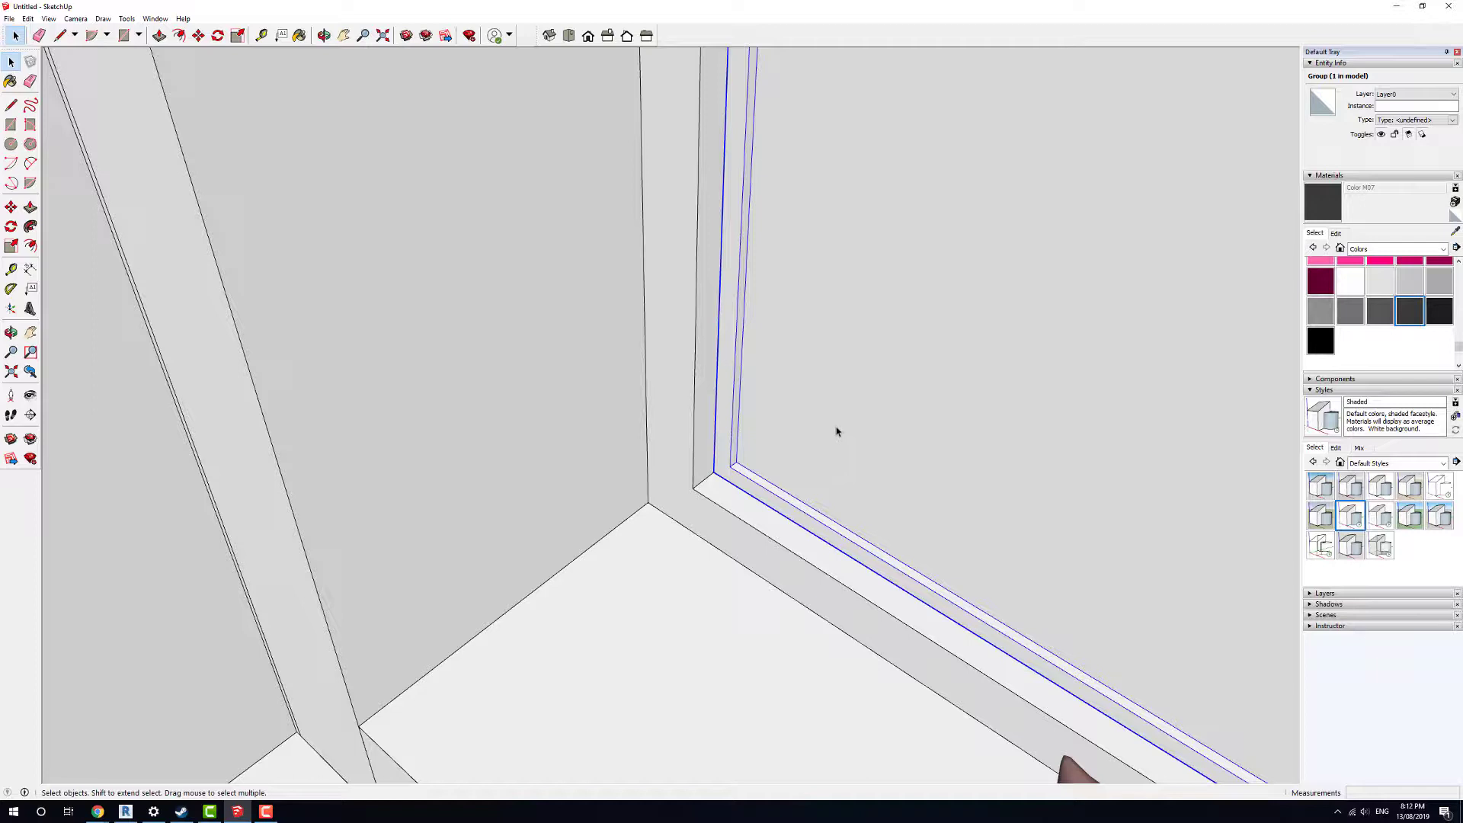
{"action": "double_click", "coordinate": [774, 484]}
{"action": "left_click", "coordinate": [773, 483]}
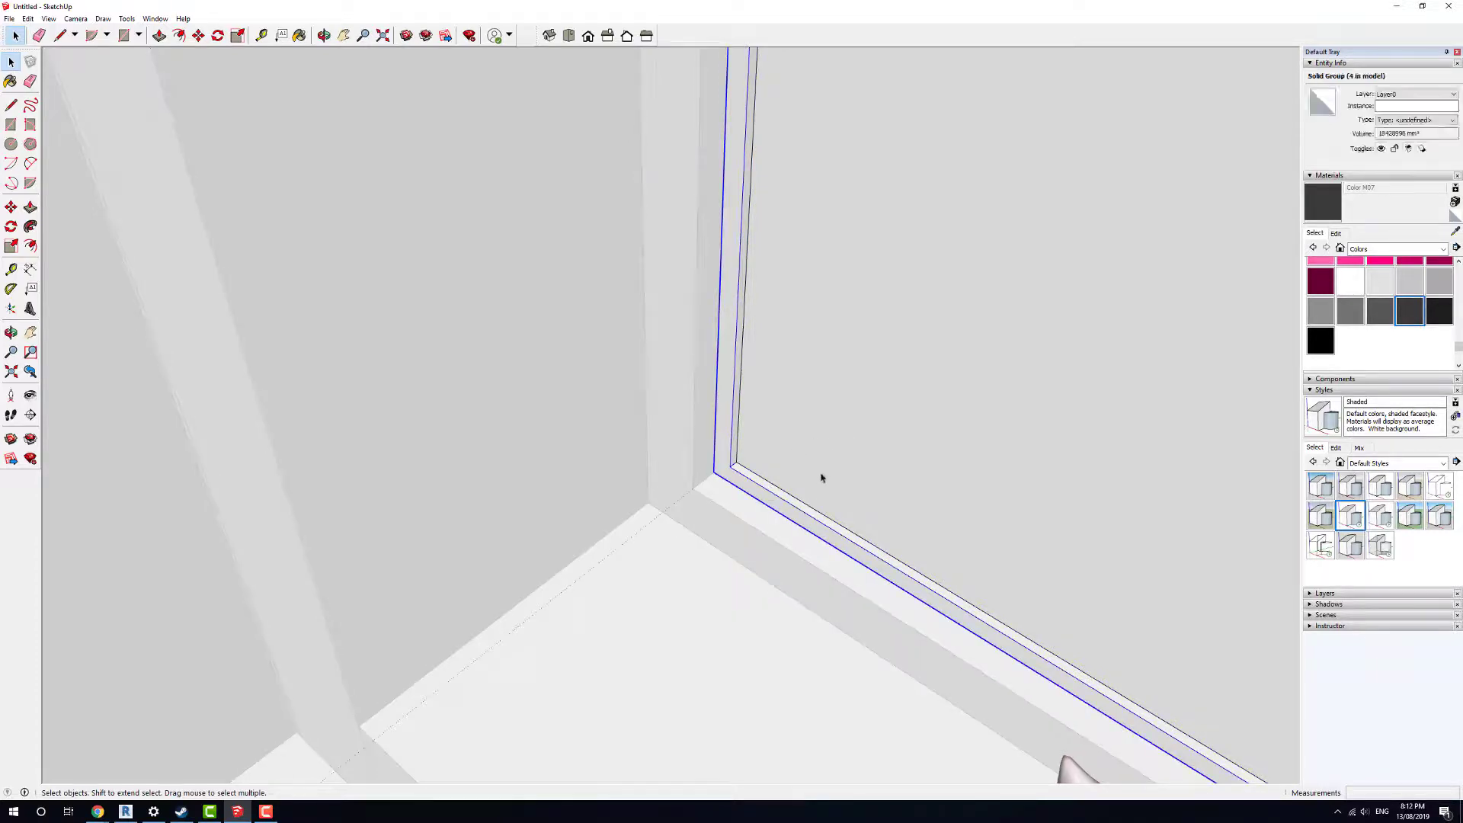
{"action": "left_click", "coordinate": [742, 473]}
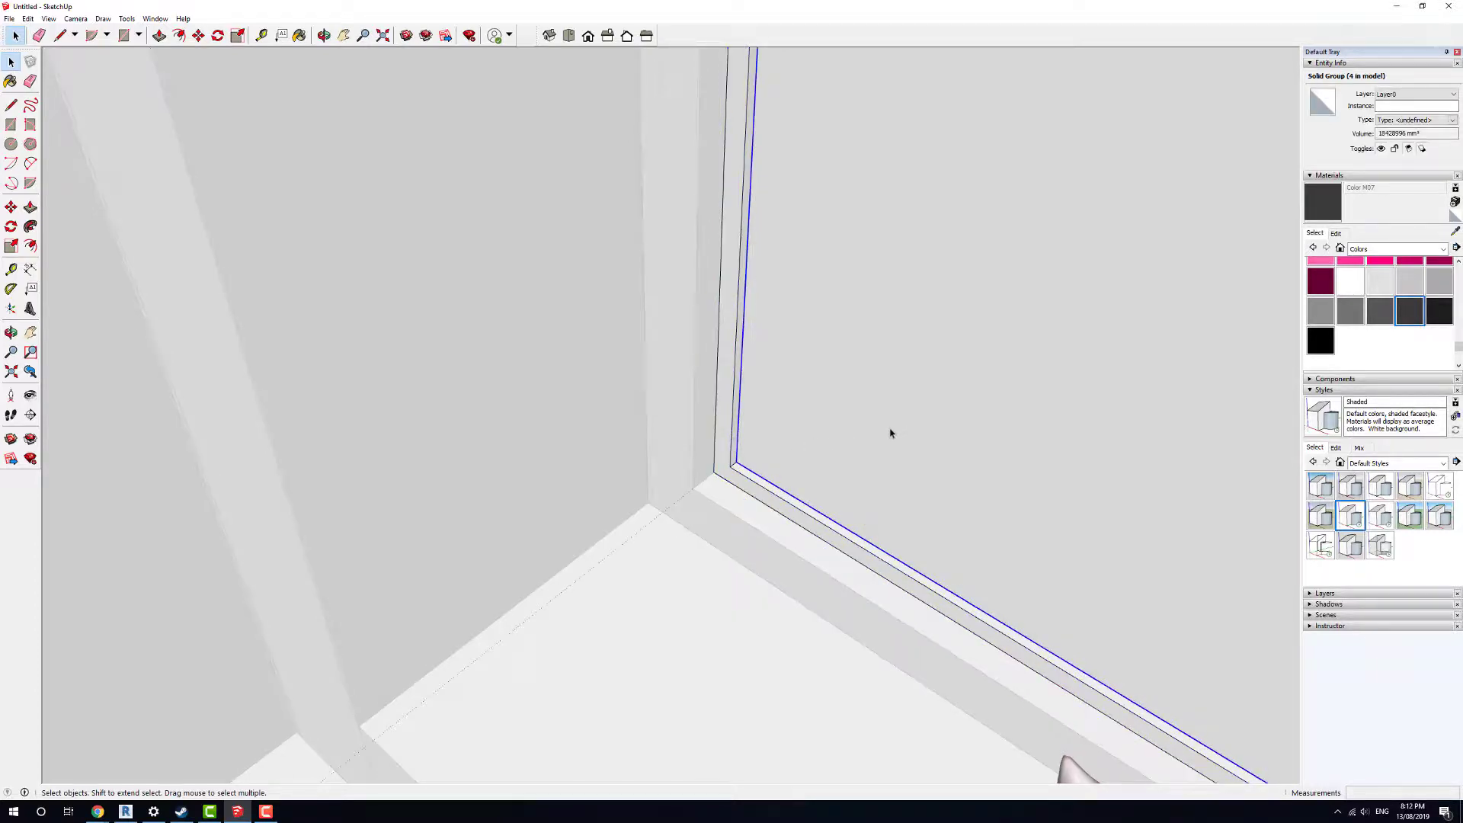
- Try moving the large window's glass pane about 400 mm out of its frame along the green axis, and close the window group
{"action": "middle_click_drag", "start_coordinate": [838, 321], "coordinate": [843, 441]}
{"action": "key", "text": "m"}
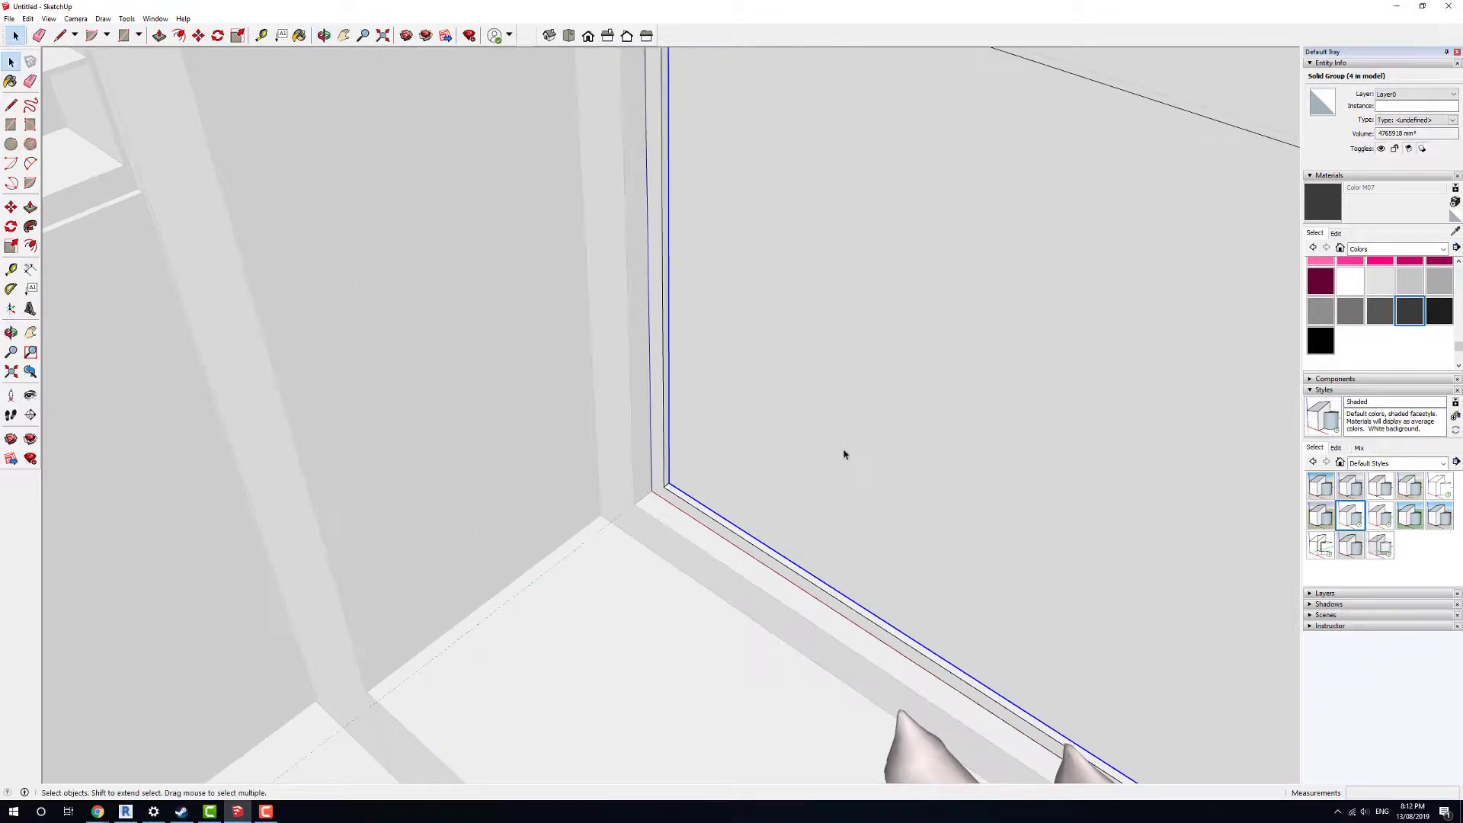
{"action": "left_click", "coordinate": [841, 456]}
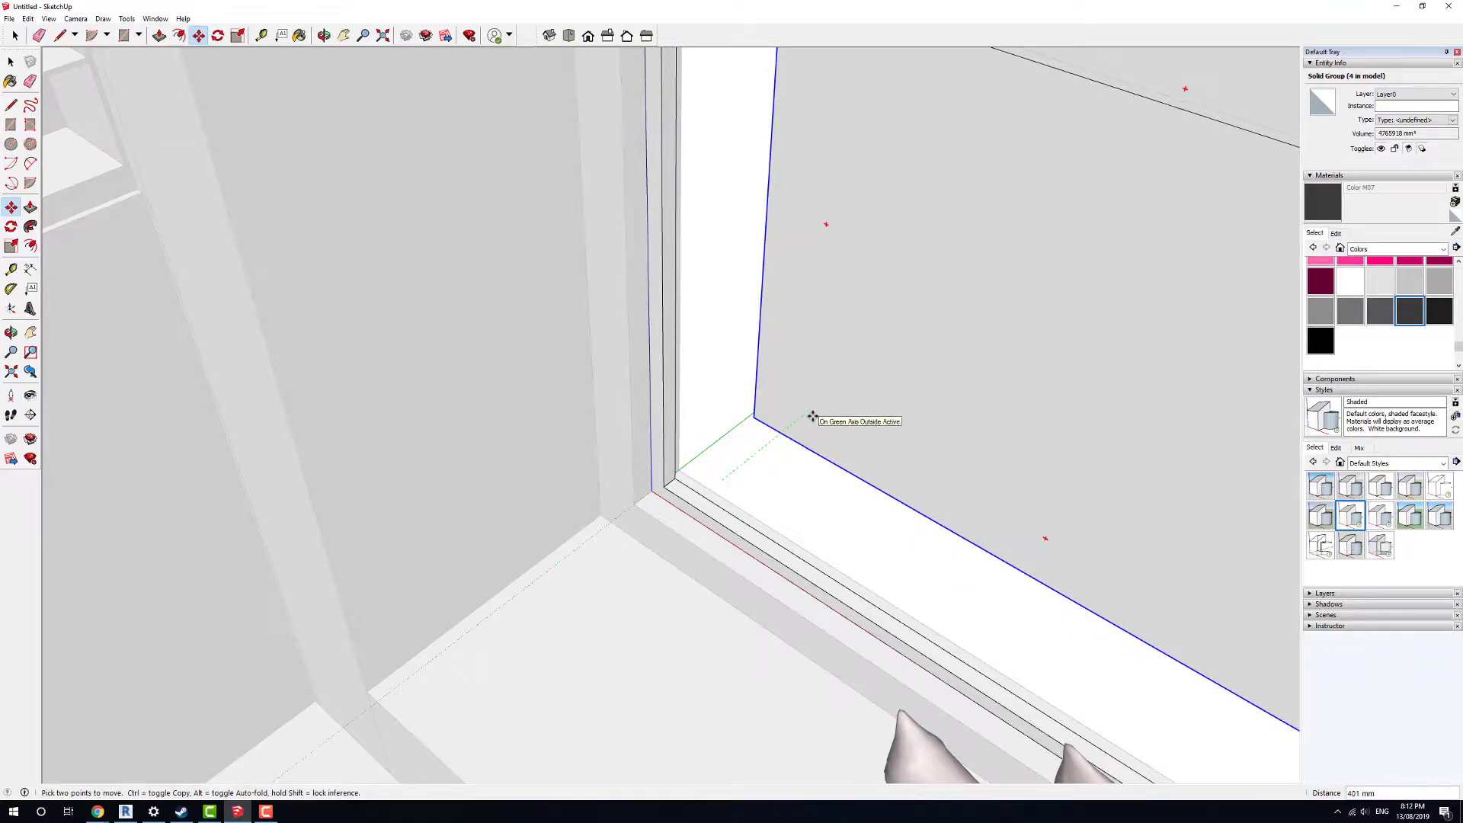
{"action": "key", "text": "Escape"}
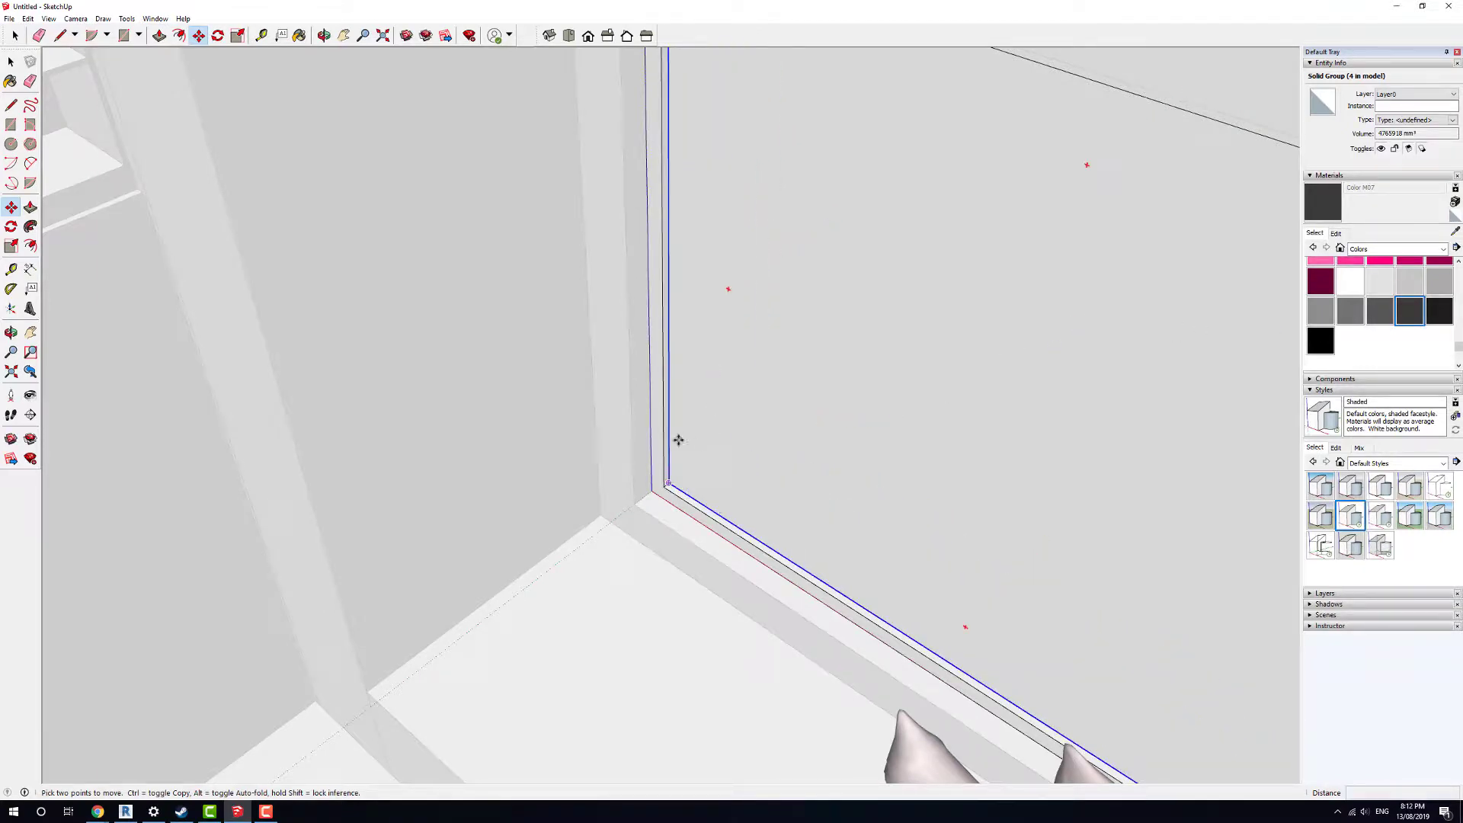
{"action": "scroll", "coordinate": [676, 461], "scroll_direction": "down", "scroll_amount": 6}
{"action": "key", "text": "space"}
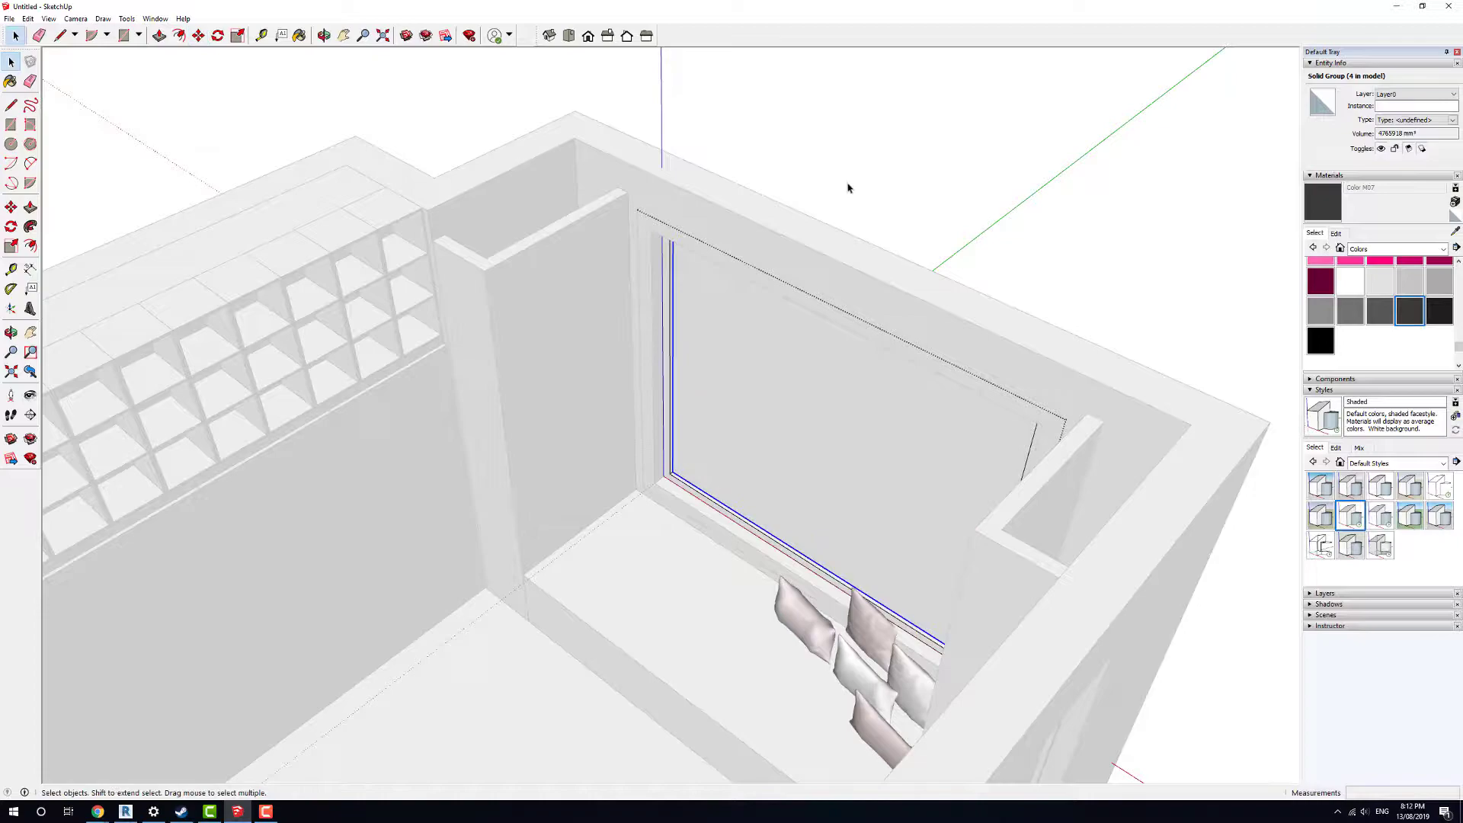
{"action": "left_click", "coordinate": [849, 187]}
{"action": "middle_click_drag", "start_coordinate": [717, 381], "coordinate": [953, 457], "text": "shift"}
{"action": "scroll", "coordinate": [809, 438], "scroll_direction": "down", "scroll_amount": 2}
{"action": "middle_click_drag", "start_coordinate": [938, 586], "coordinate": [708, 441], "text": "shift"}
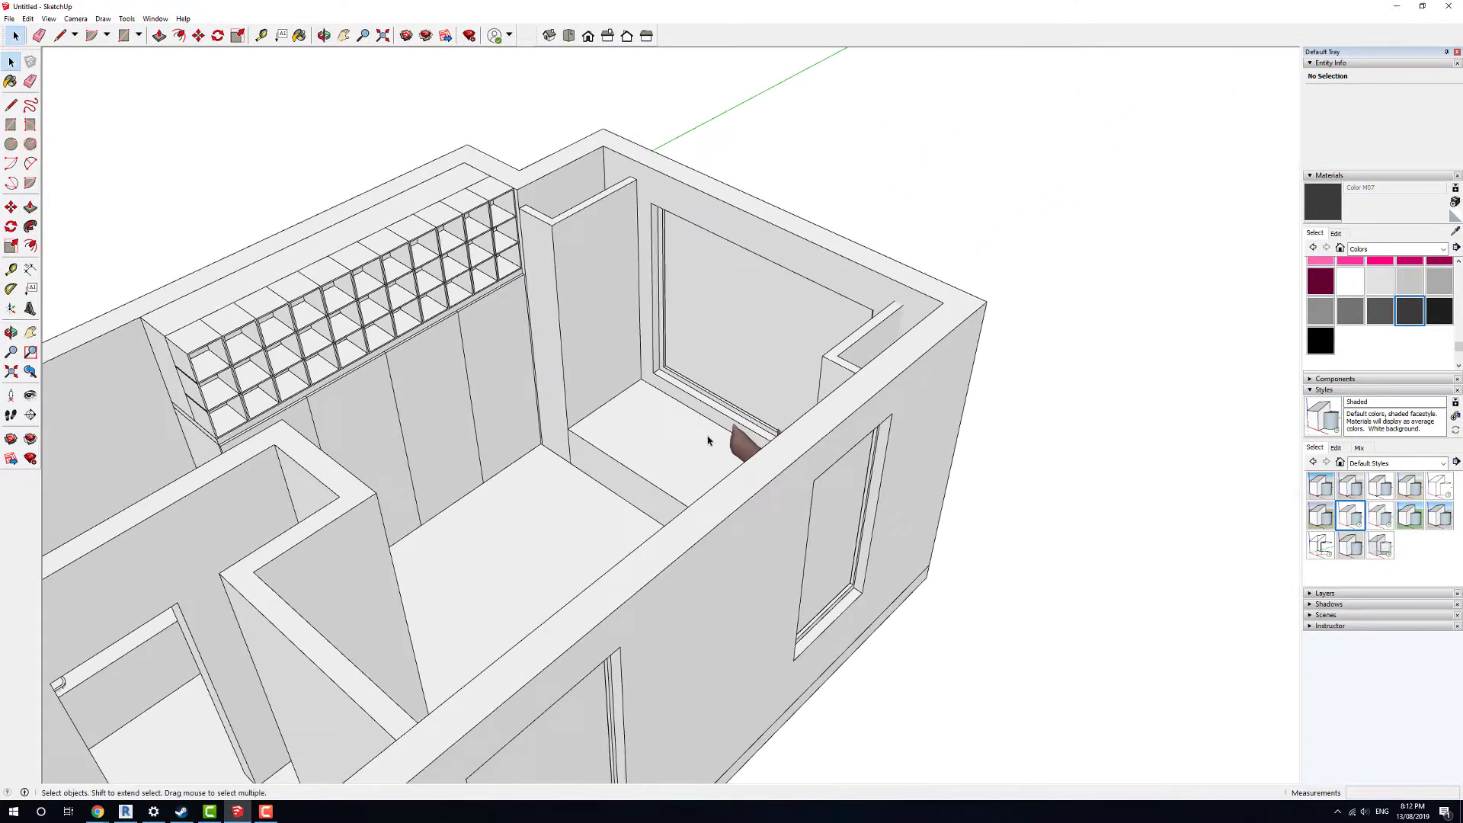
- Draw a test rectangle on the ground beside the apartment and pull it up into a box about 1316 mm high
{"action": "scroll", "coordinate": [708, 440], "scroll_direction": "down", "scroll_amount": 3}
{"action": "left_click", "coordinate": [124, 35]}
{"action": "left_click", "coordinate": [977, 610]}
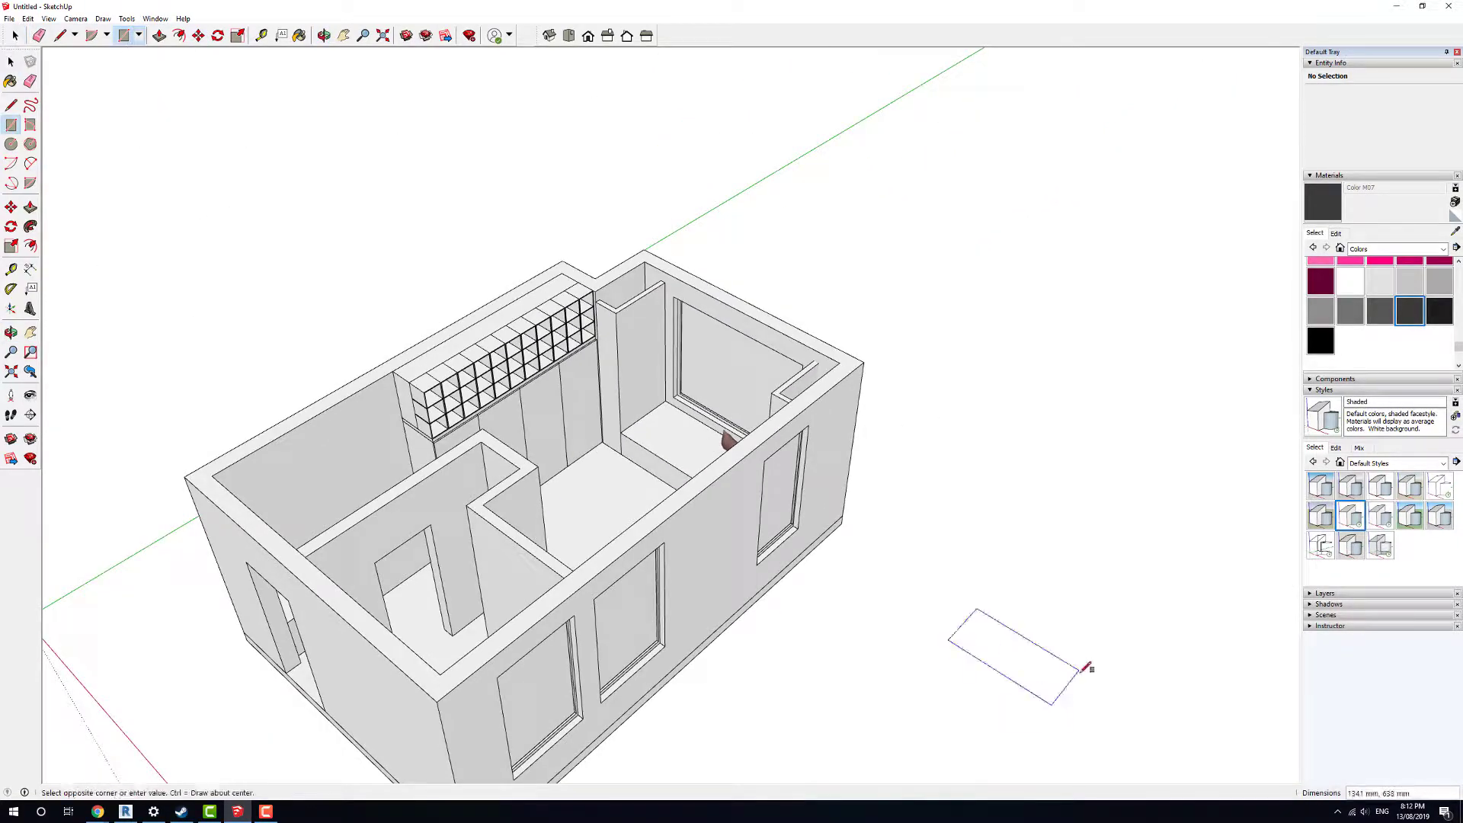
{"action": "left_click", "coordinate": [1176, 611]}
{"action": "key", "text": "p"}
{"action": "left_click", "coordinate": [1089, 656]}
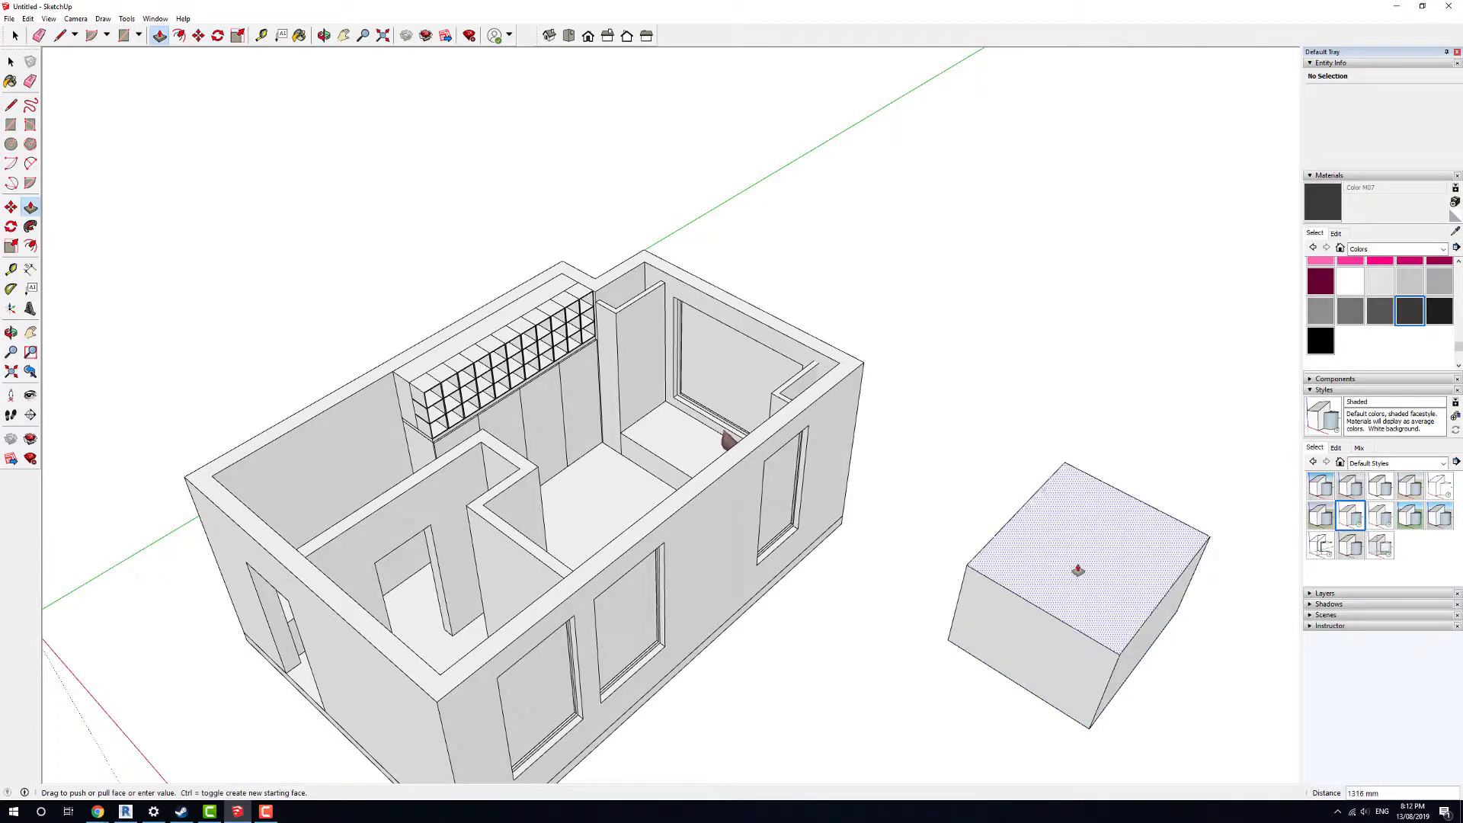
{"action": "left_click", "coordinate": [1071, 571]}
{"action": "middle_click_drag", "start_coordinate": [1172, 665], "coordinate": [746, 493]}
{"action": "key", "text": "space"}
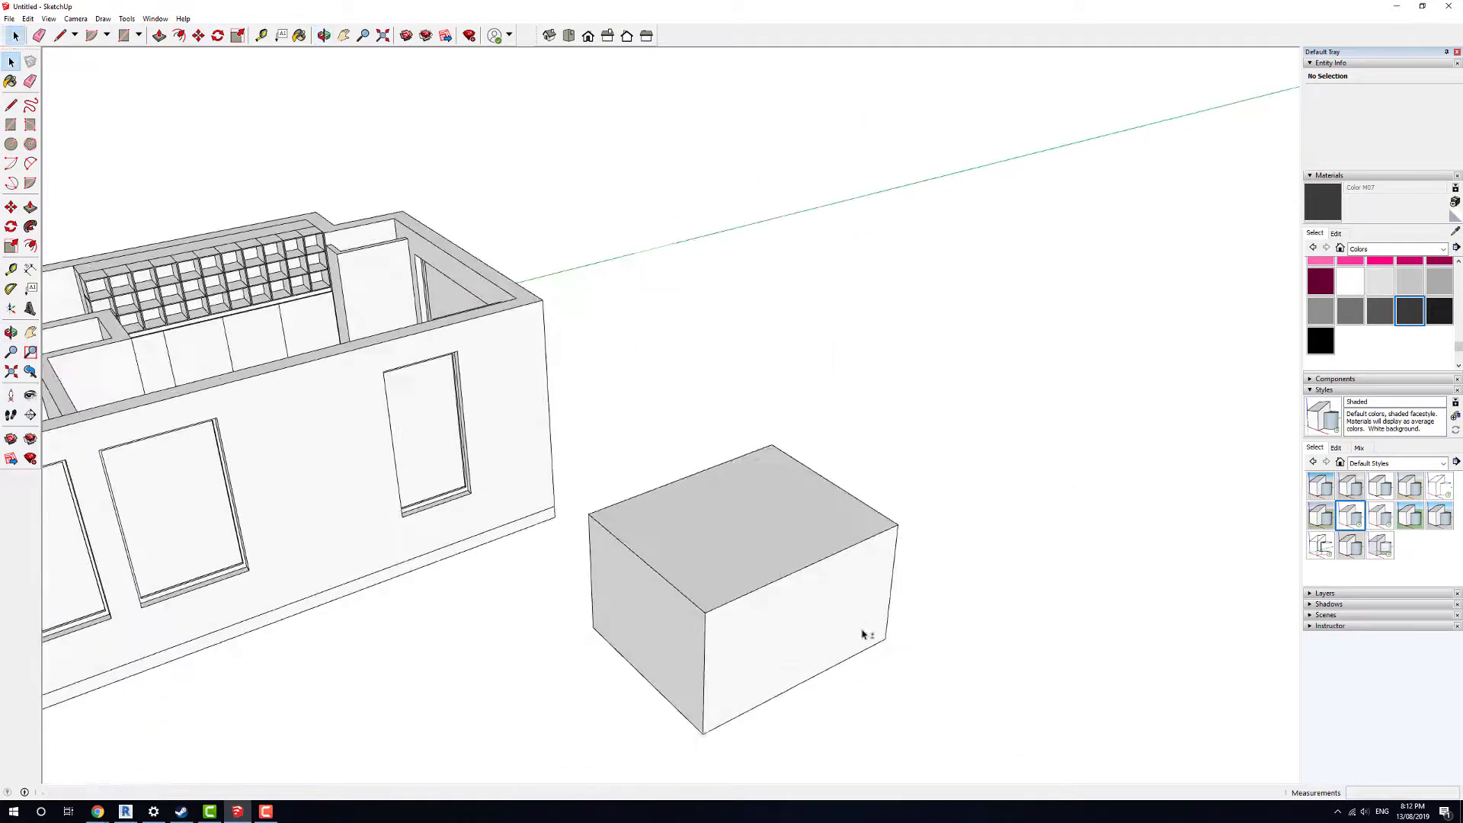
- Paint one side face of the ungrouped test box with Color M07, then undo the paint
{"action": "scroll", "coordinate": [861, 626], "scroll_direction": "down", "scroll_amount": 1}
{"action": "left_click", "coordinate": [1419, 315]}
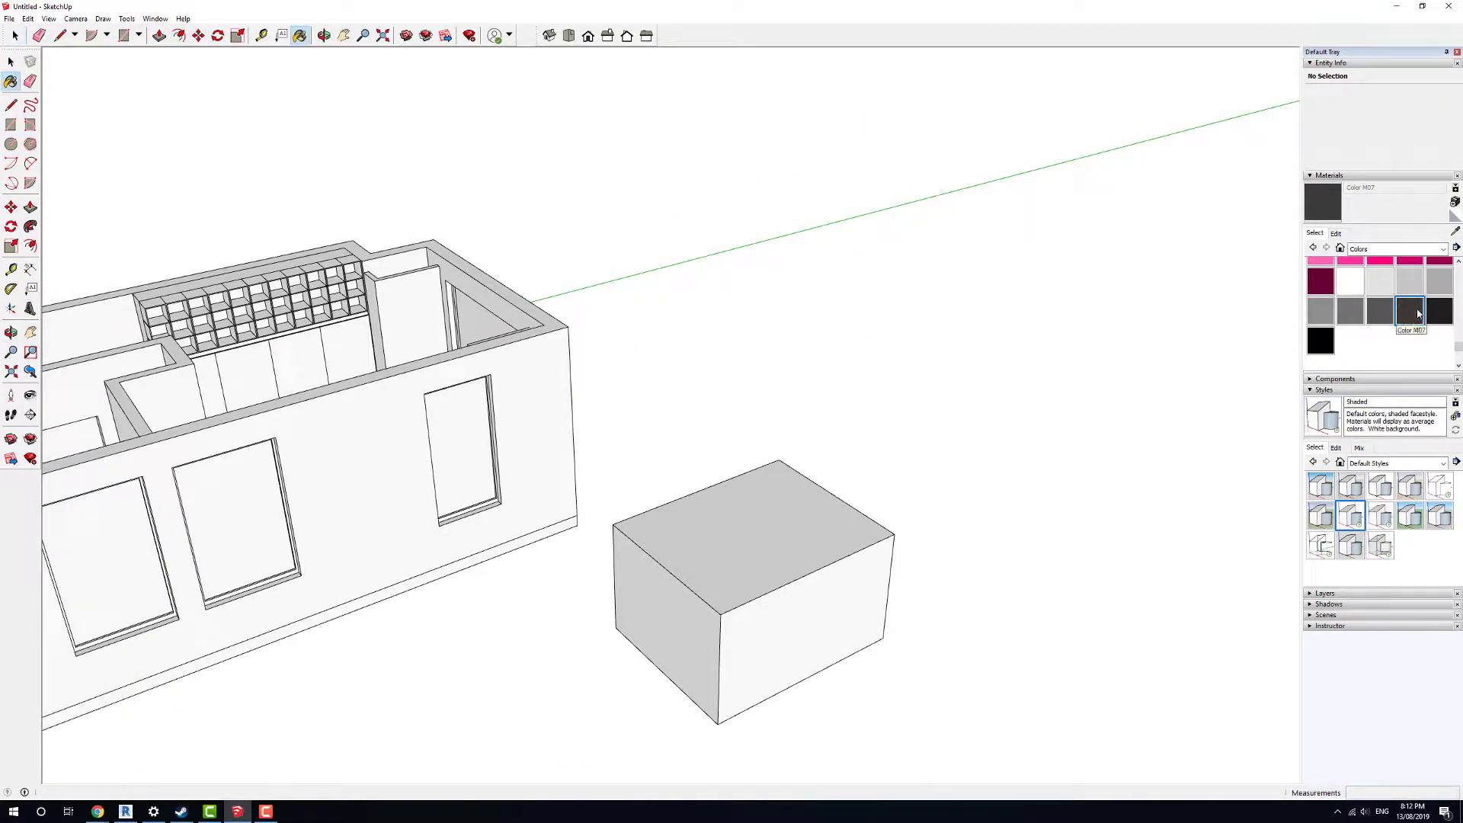
{"action": "left_click", "coordinate": [839, 586]}
{"action": "scroll", "coordinate": [712, 637], "scroll_direction": "up", "scroll_amount": 5}
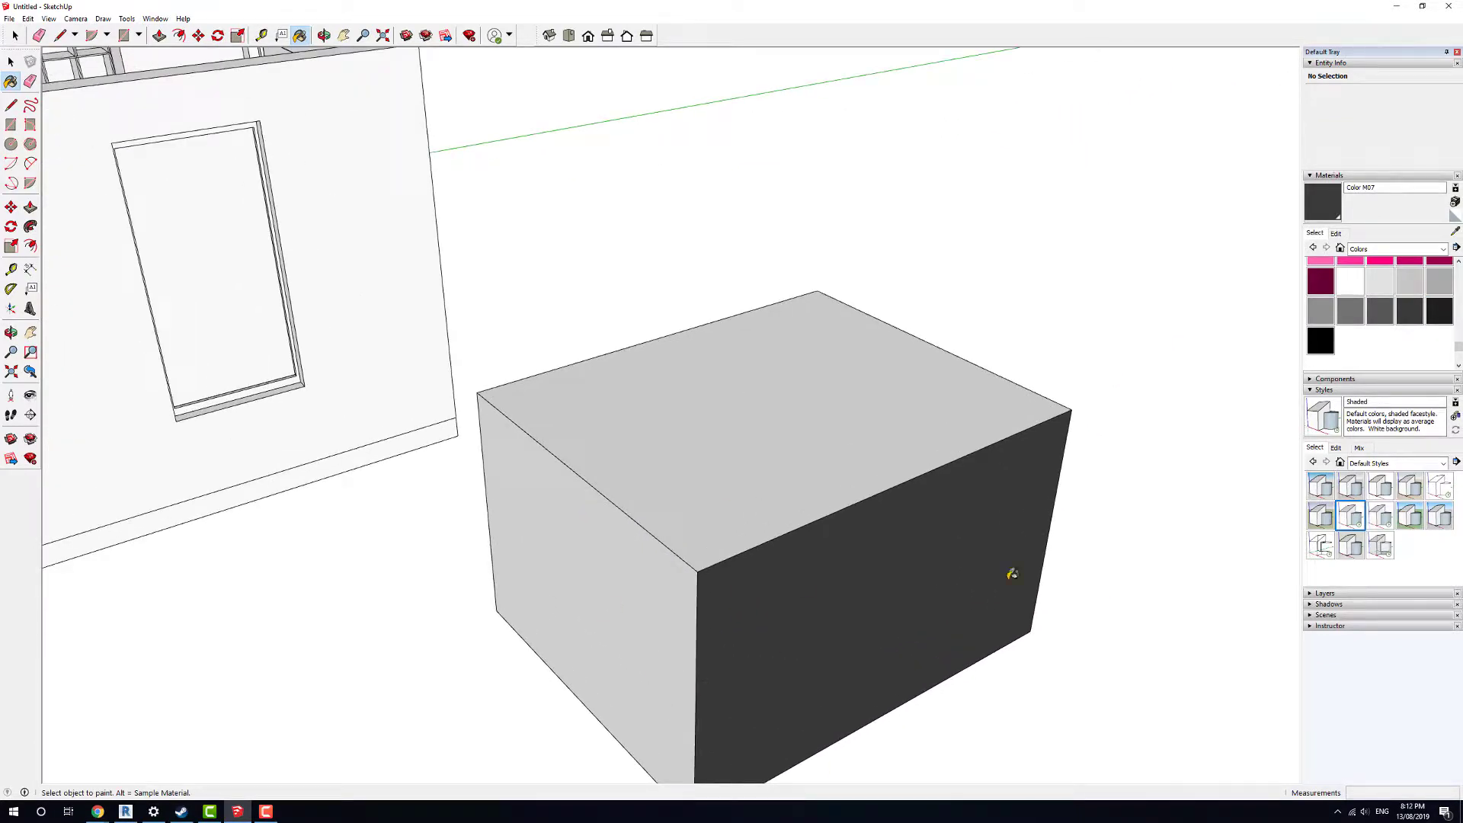
{"action": "middle_click_drag", "start_coordinate": [1061, 611], "coordinate": [1026, 636]}
{"action": "key", "text": "ctrl+z"}
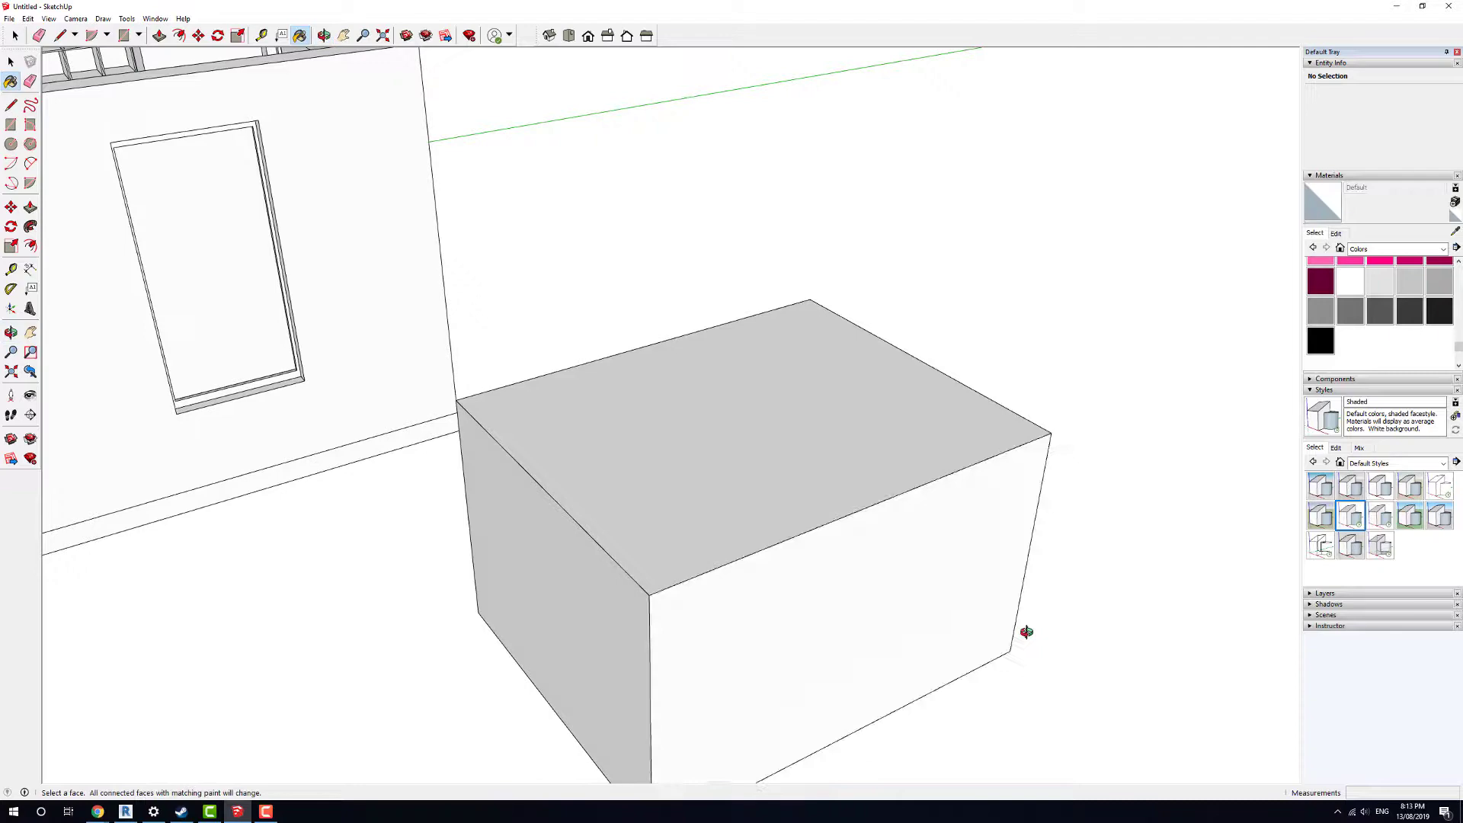
- Select all the connected geometry of the test box and make it a group
{"action": "key", "text": "space"}
{"action": "triple_click", "coordinate": [917, 584]}
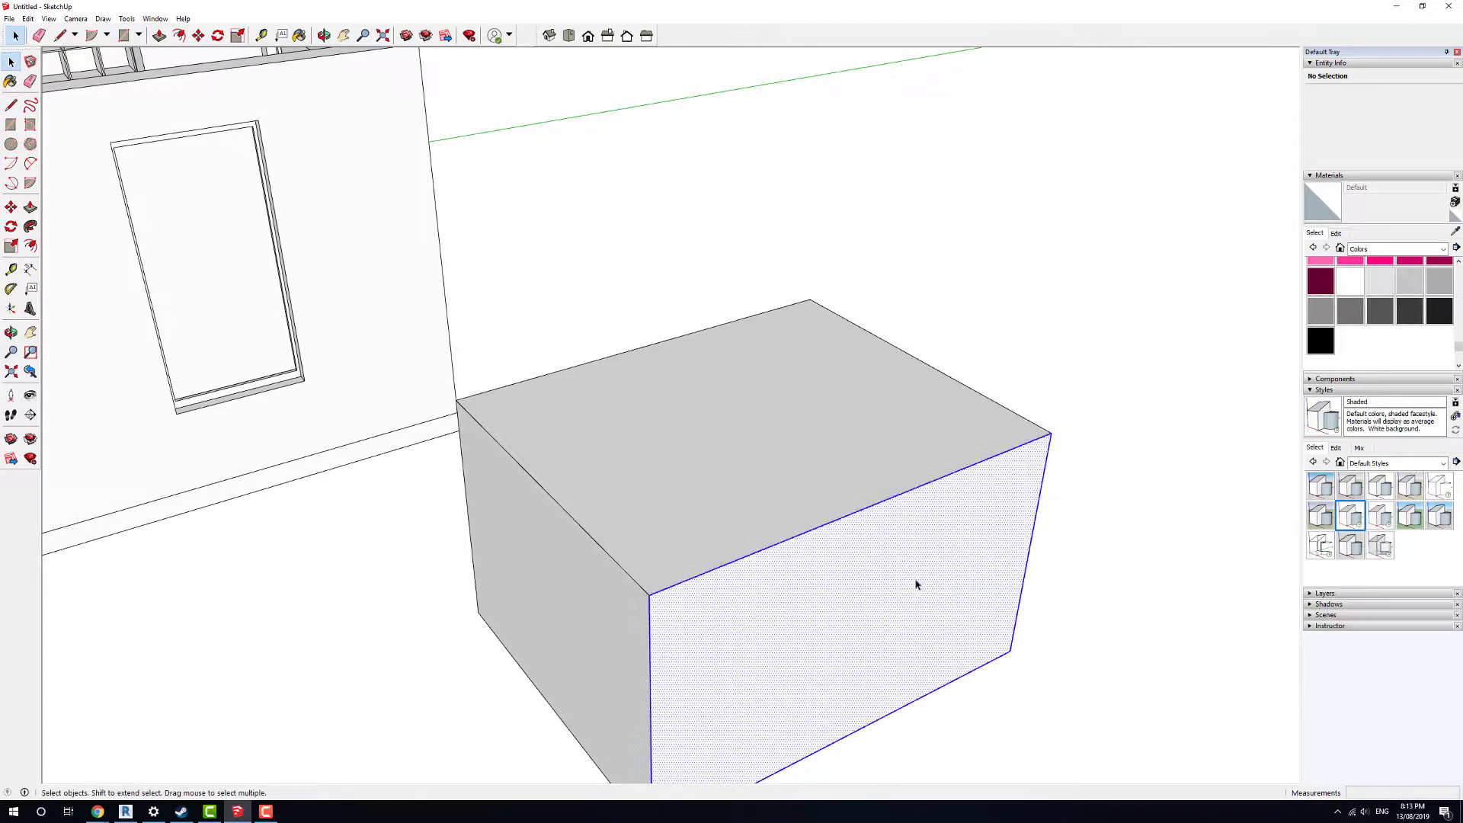
{"action": "right_click", "coordinate": [820, 480]}
{"action": "left_click", "coordinate": [854, 575]}
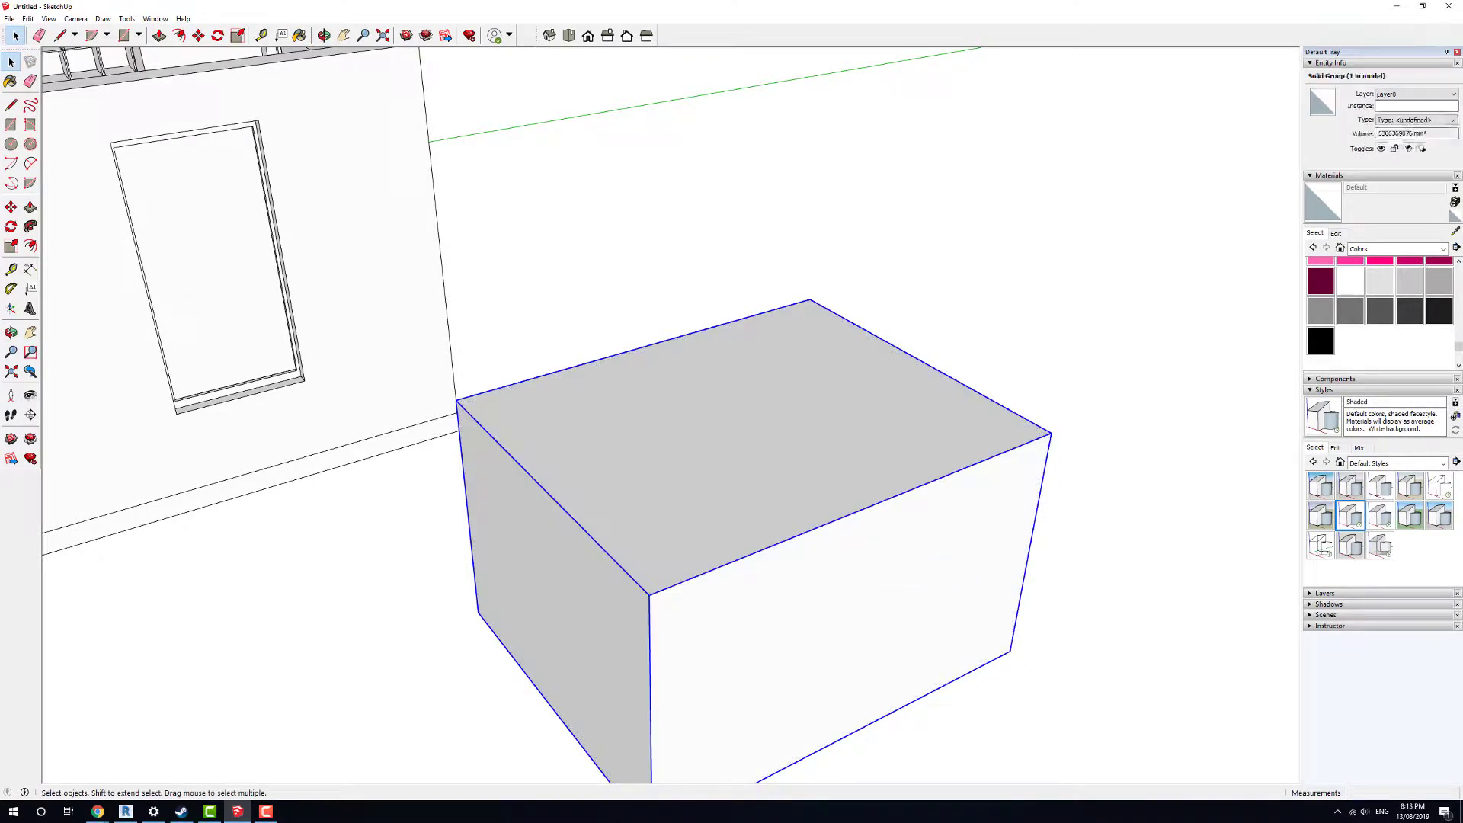
- Paint the whole test box group with Color M07, then delete the box
{"action": "left_click", "coordinate": [1419, 314]}
{"action": "left_click", "coordinate": [846, 463]}
{"action": "mouse_move", "coordinate": [637, 666]}
{"action": "middle_mouse_down"}
{"action": "mouse_move", "coordinate": [1169, 546]}
{"action": "mouse_move", "coordinate": [934, 604]}
{"action": "mouse_move", "coordinate": [937, 556]}
{"action": "mouse_move", "coordinate": [813, 512]}
{"action": "mouse_move", "coordinate": [925, 576]}
{"action": "middle_mouse_up"}
{"action": "scroll", "coordinate": [925, 576], "scroll_direction": "down", "scroll_amount": 6}
{"action": "key", "text": "space"}
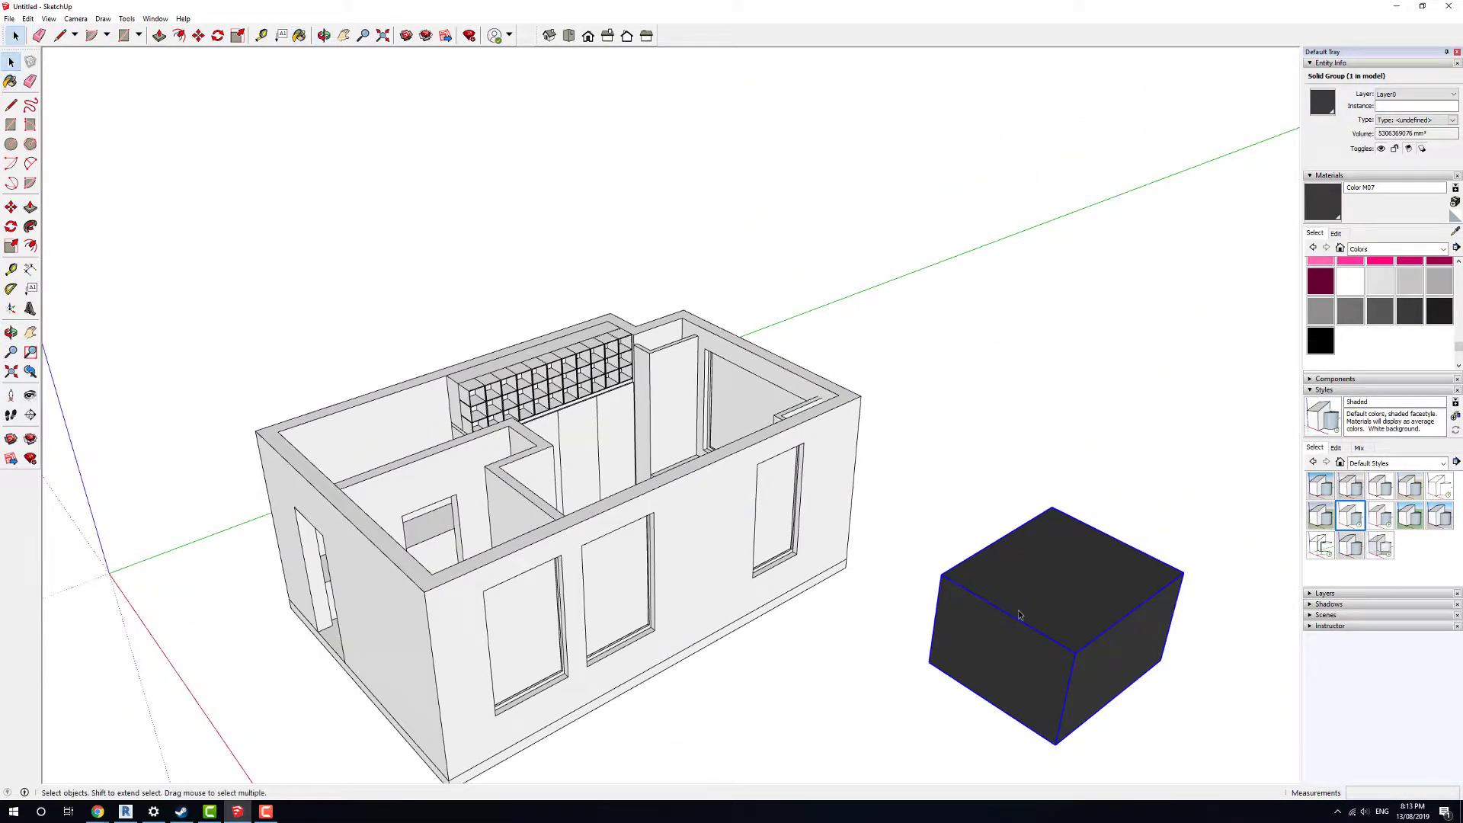
{"action": "key", "text": "Delete"}
- Open the large window's group behind the cushions and paint its frame with the mid grey Color M05
{"action": "middle_click_drag", "start_coordinate": [1019, 611], "coordinate": [849, 560]}
{"action": "scroll", "coordinate": [849, 561], "scroll_direction": "up", "scroll_amount": 10}
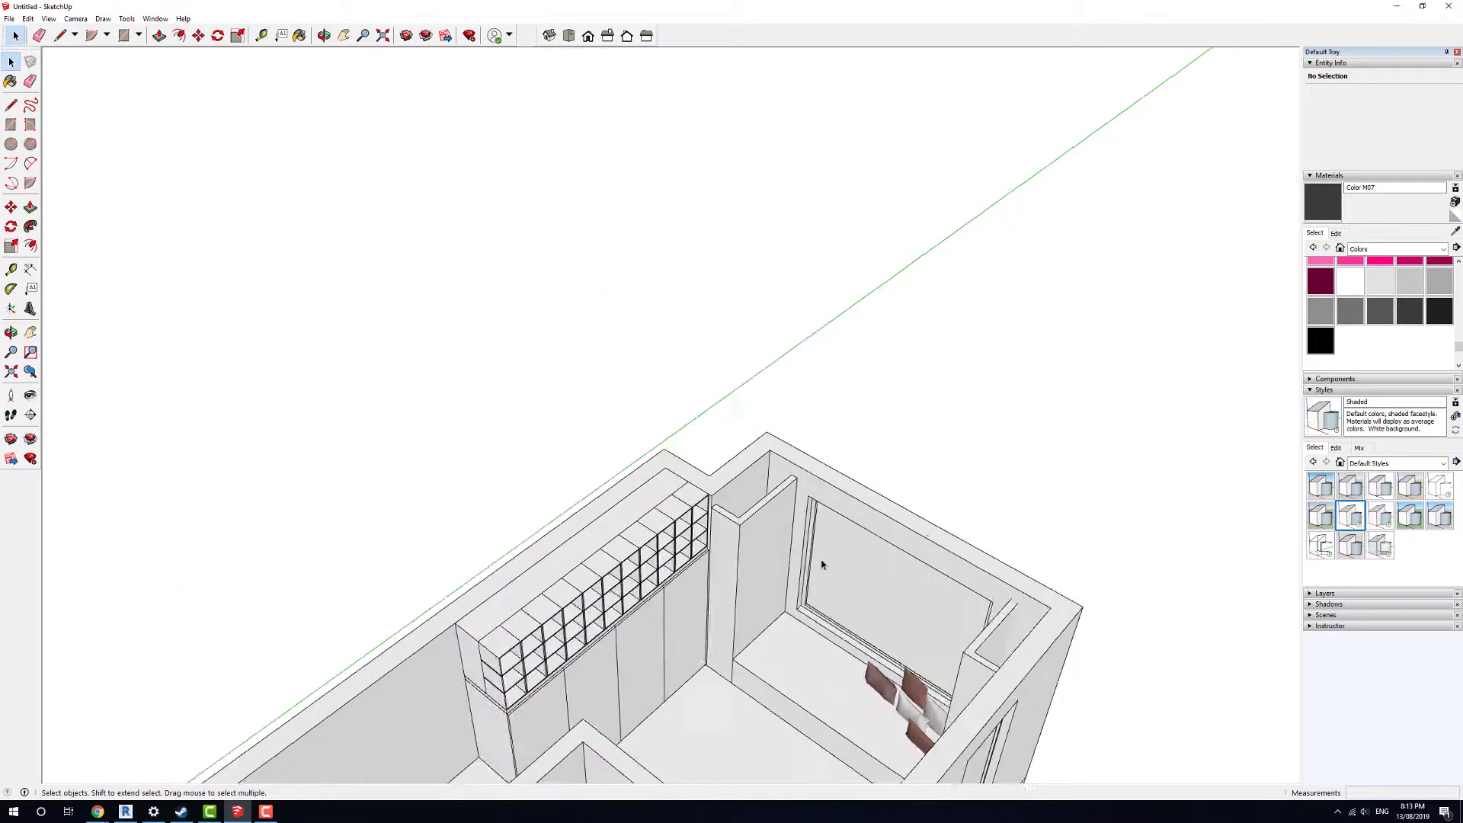
{"action": "scroll", "coordinate": [779, 552], "scroll_direction": "up", "scroll_amount": 8}
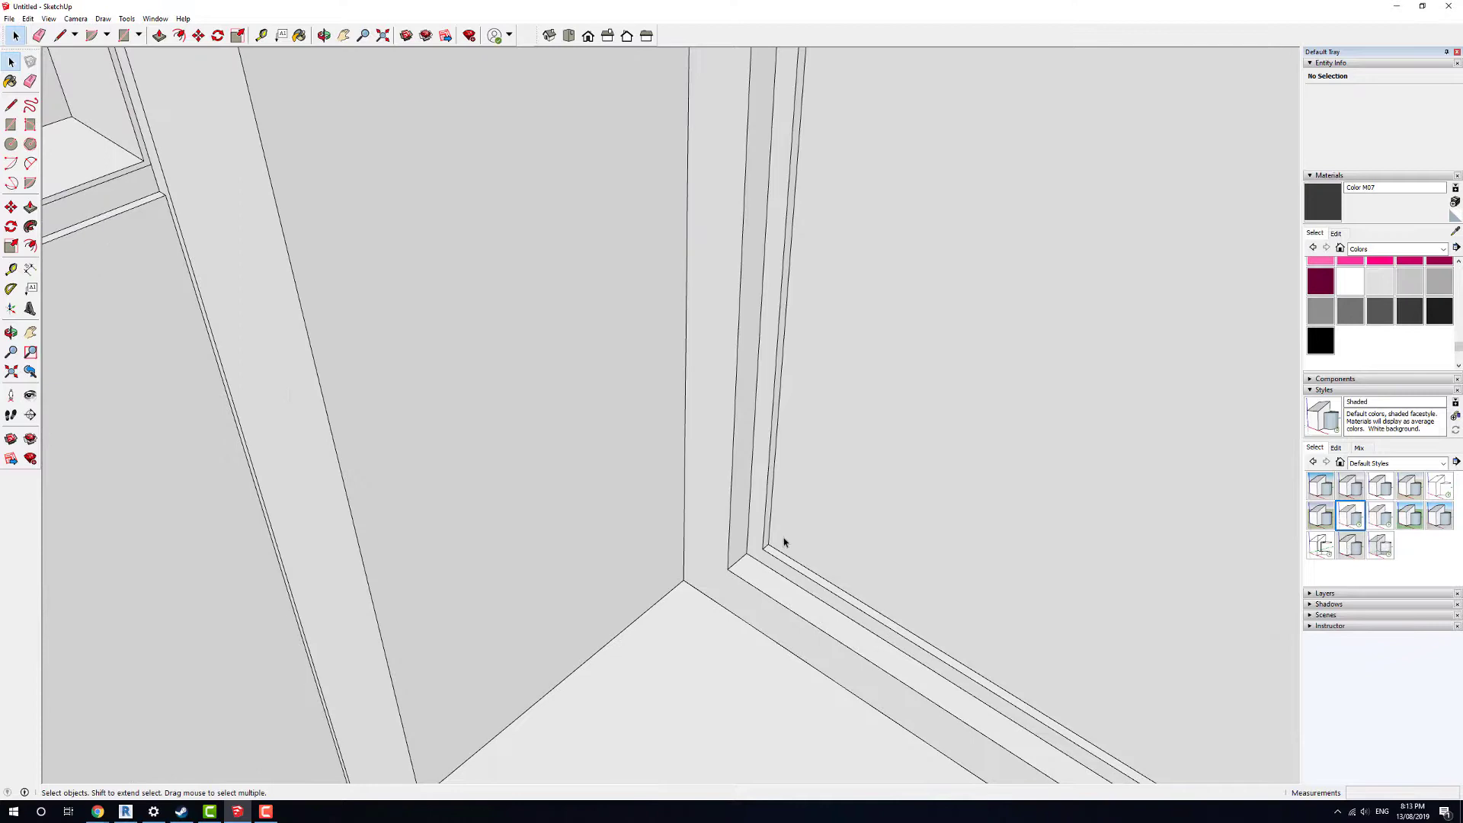
{"action": "left_click", "coordinate": [770, 552]}
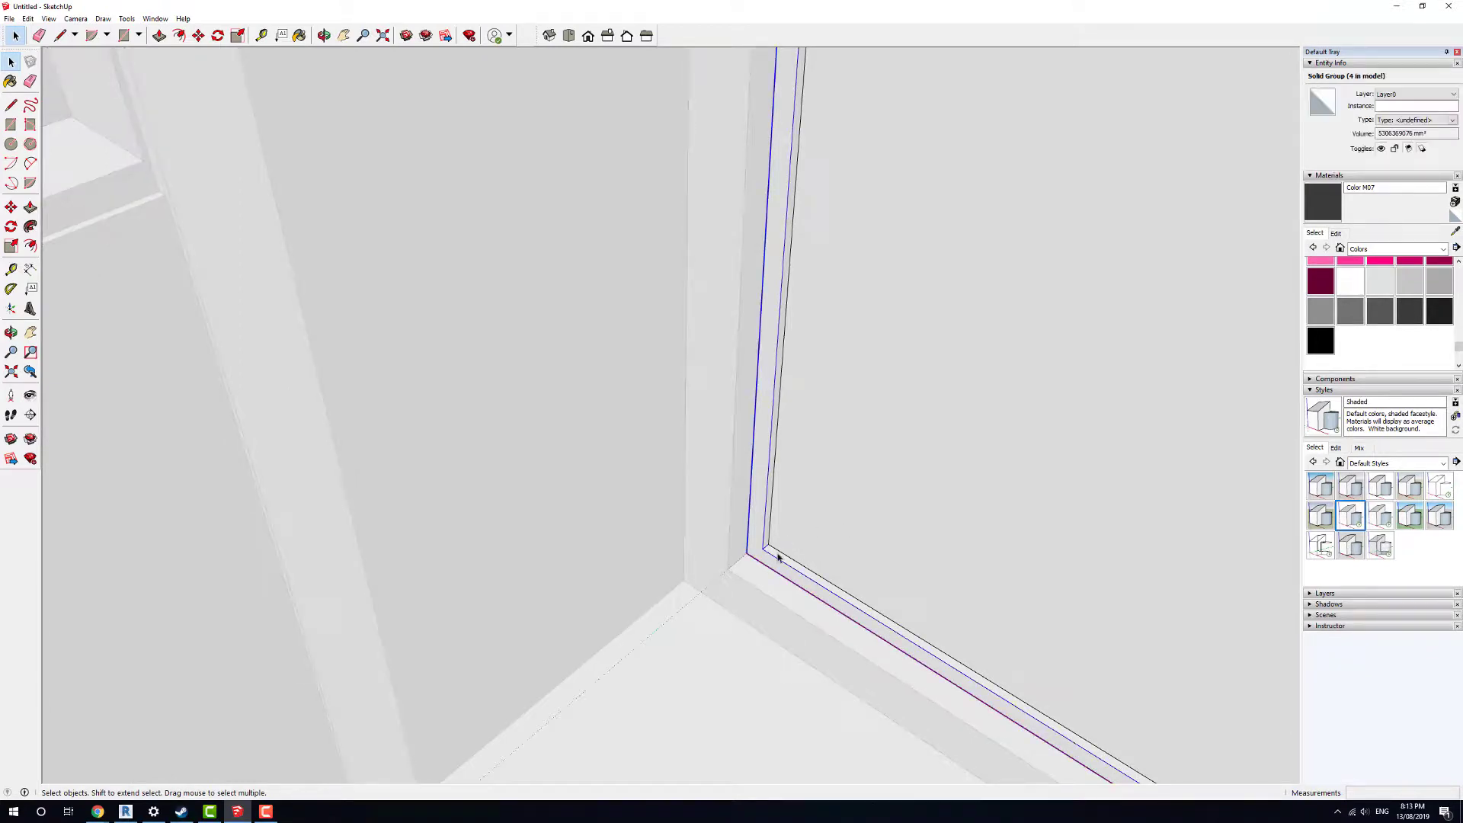
{"action": "left_click", "coordinate": [871, 501]}
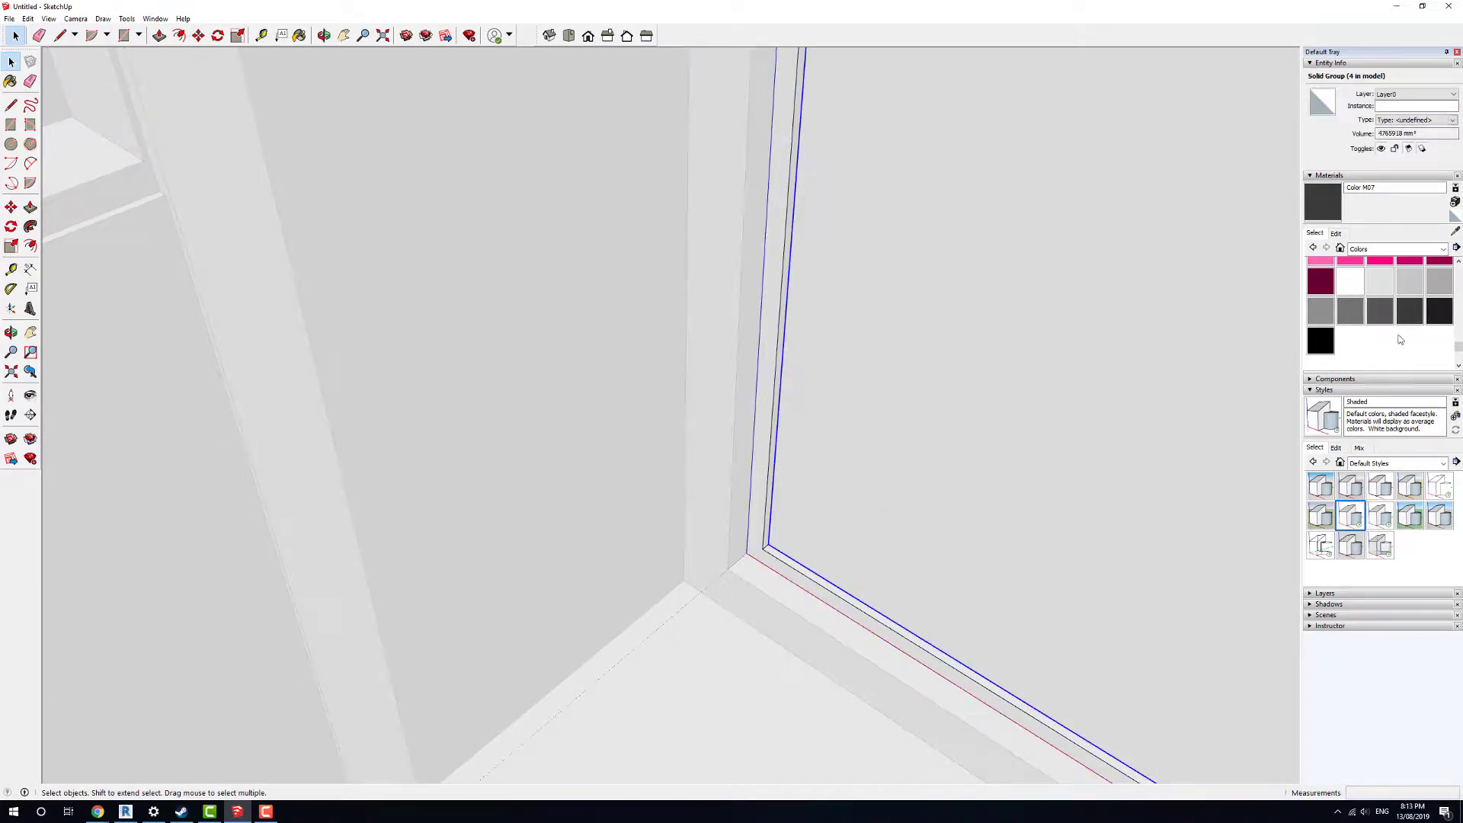
{"action": "left_click", "coordinate": [1351, 311]}
{"action": "left_click", "coordinate": [774, 465]}
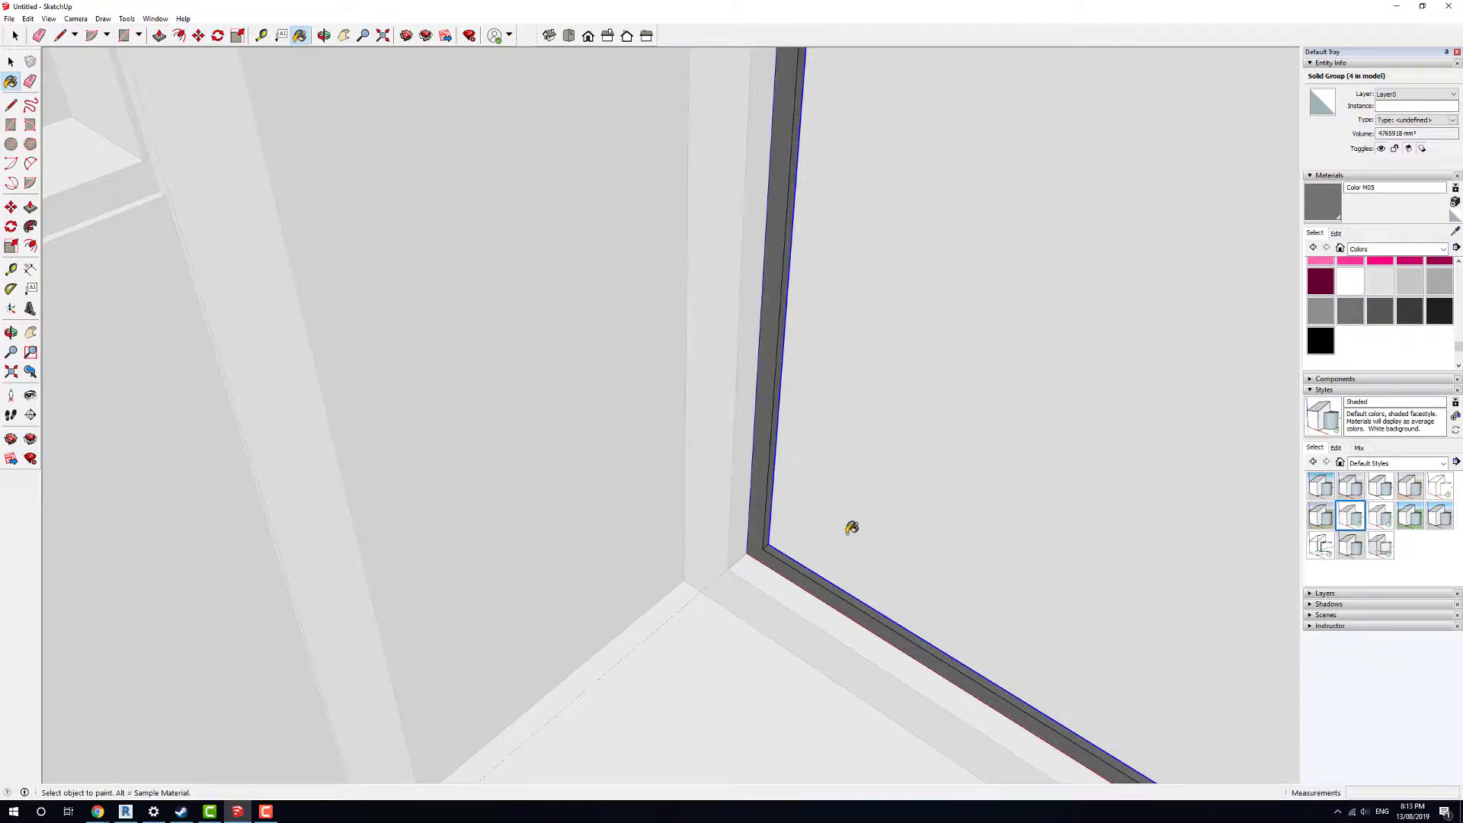
{"action": "scroll", "coordinate": [849, 522], "scroll_direction": "down", "scroll_amount": 10}
{"action": "key", "text": "space"}
- Paint the frame of the three matching windows on the long wall with Color M05 and close the window group
{"action": "middle_click_drag", "start_coordinate": [1056, 571], "coordinate": [765, 667]}
{"action": "scroll", "coordinate": [732, 671], "scroll_direction": "up", "scroll_amount": 10}
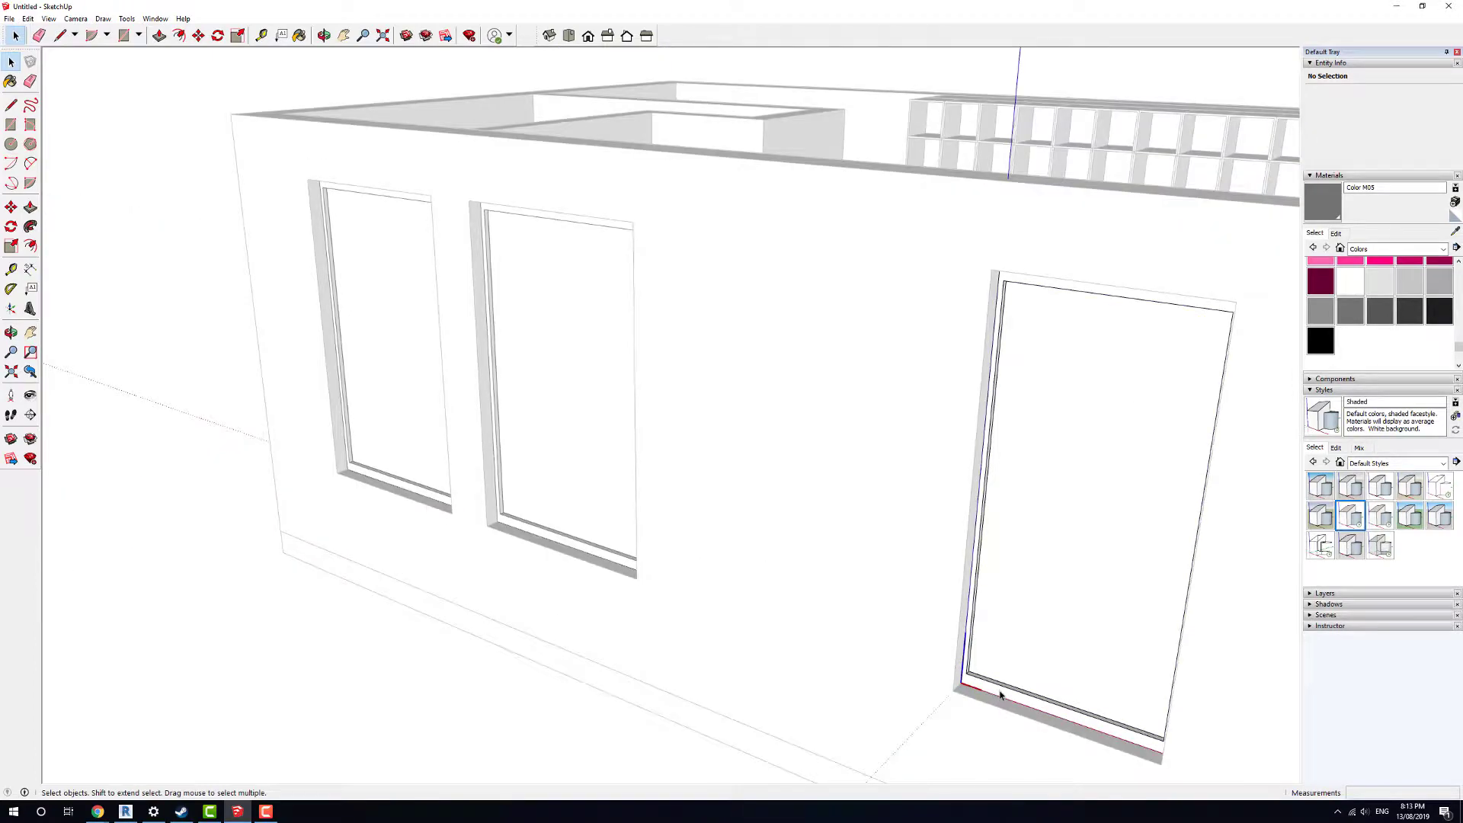
{"action": "left_click", "coordinate": [1001, 693]}
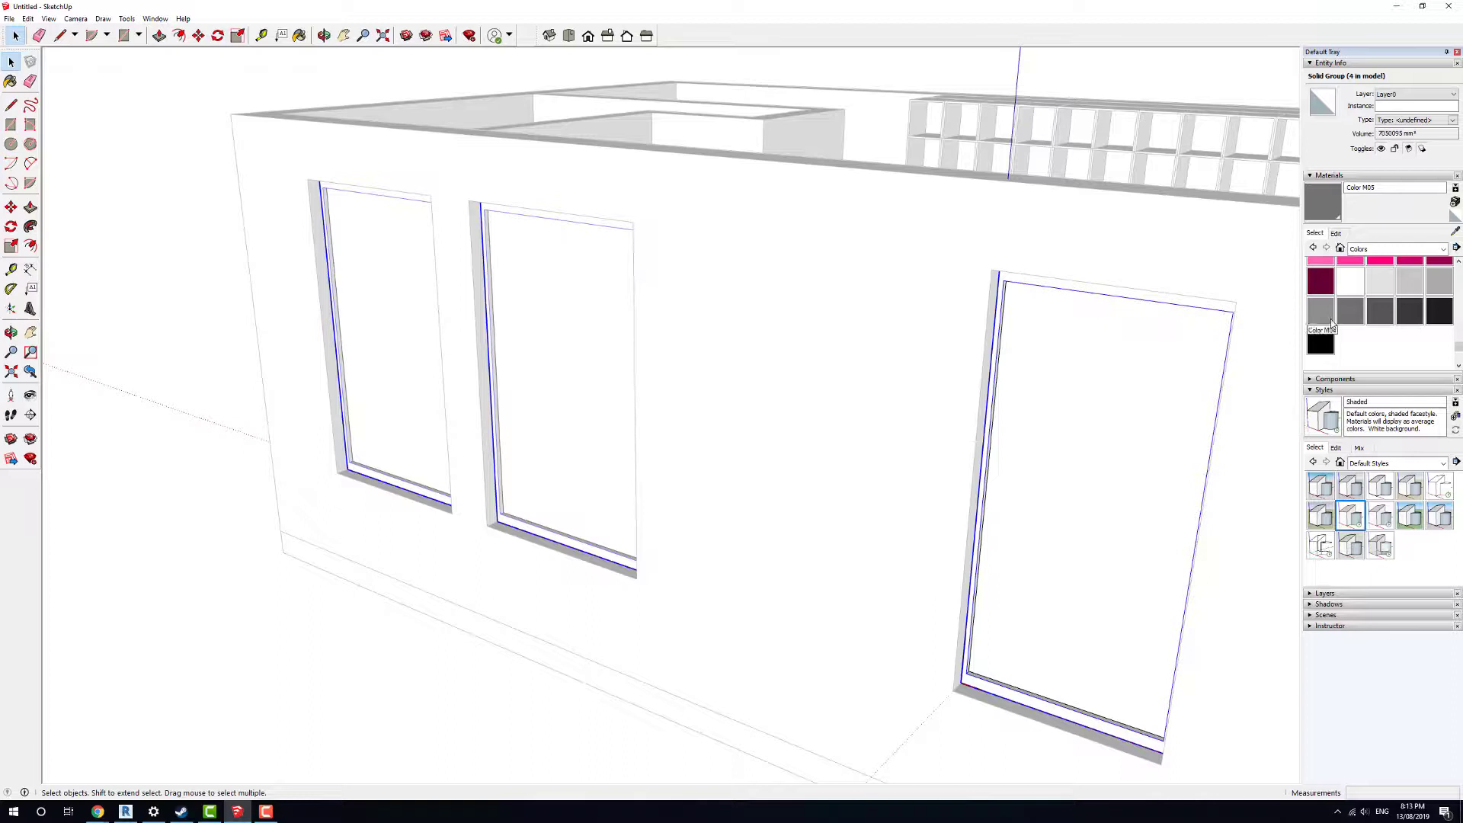
{"action": "left_click", "coordinate": [1352, 314]}
{"action": "left_click", "coordinate": [996, 681]}
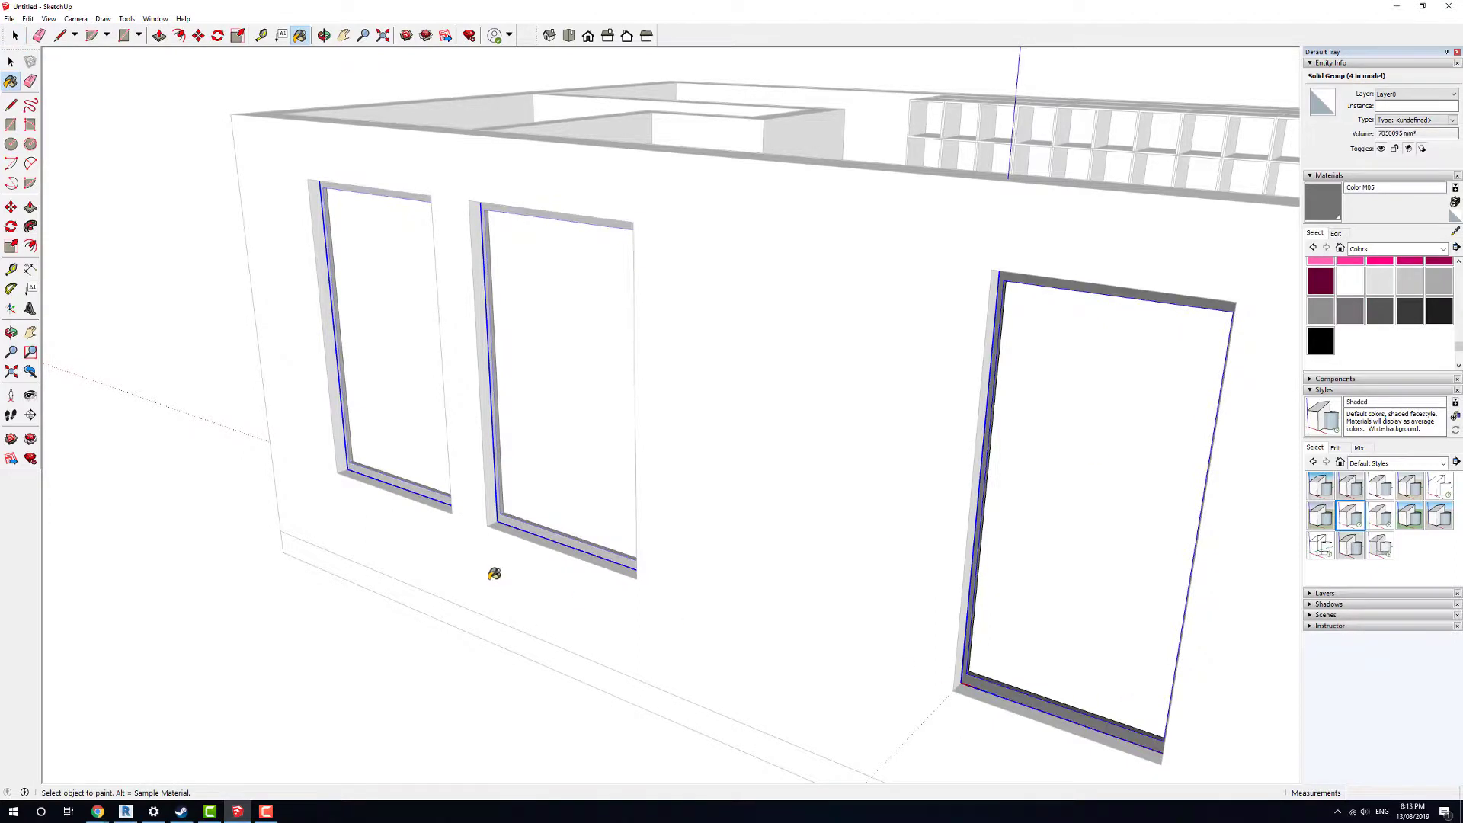
{"action": "key", "text": "space"}
{"action": "left_click", "coordinate": [480, 734]}
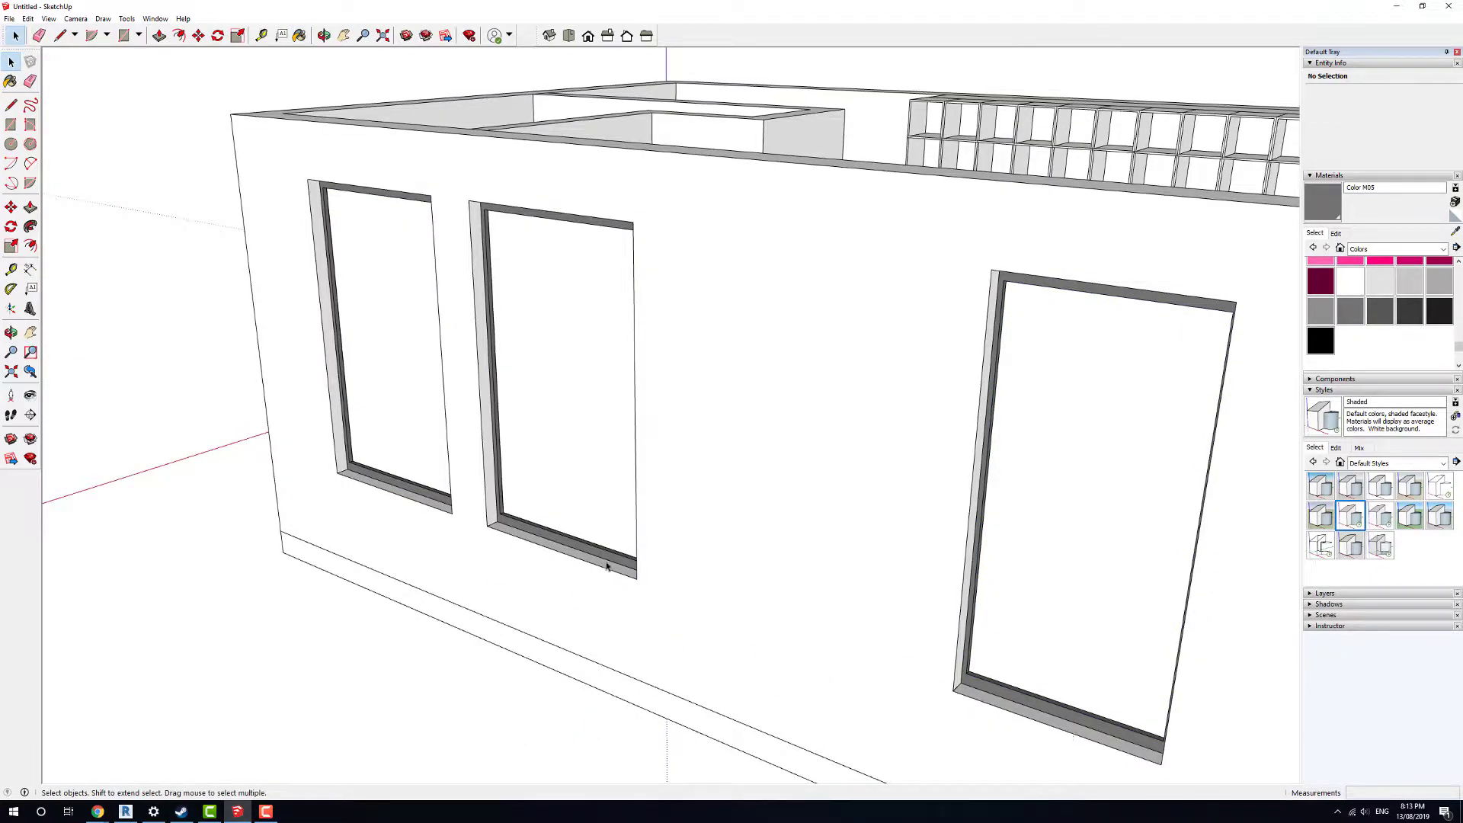
- Open the group of the nearest window on the long wall and select its glass pane
{"action": "double_click", "coordinate": [1095, 480]}
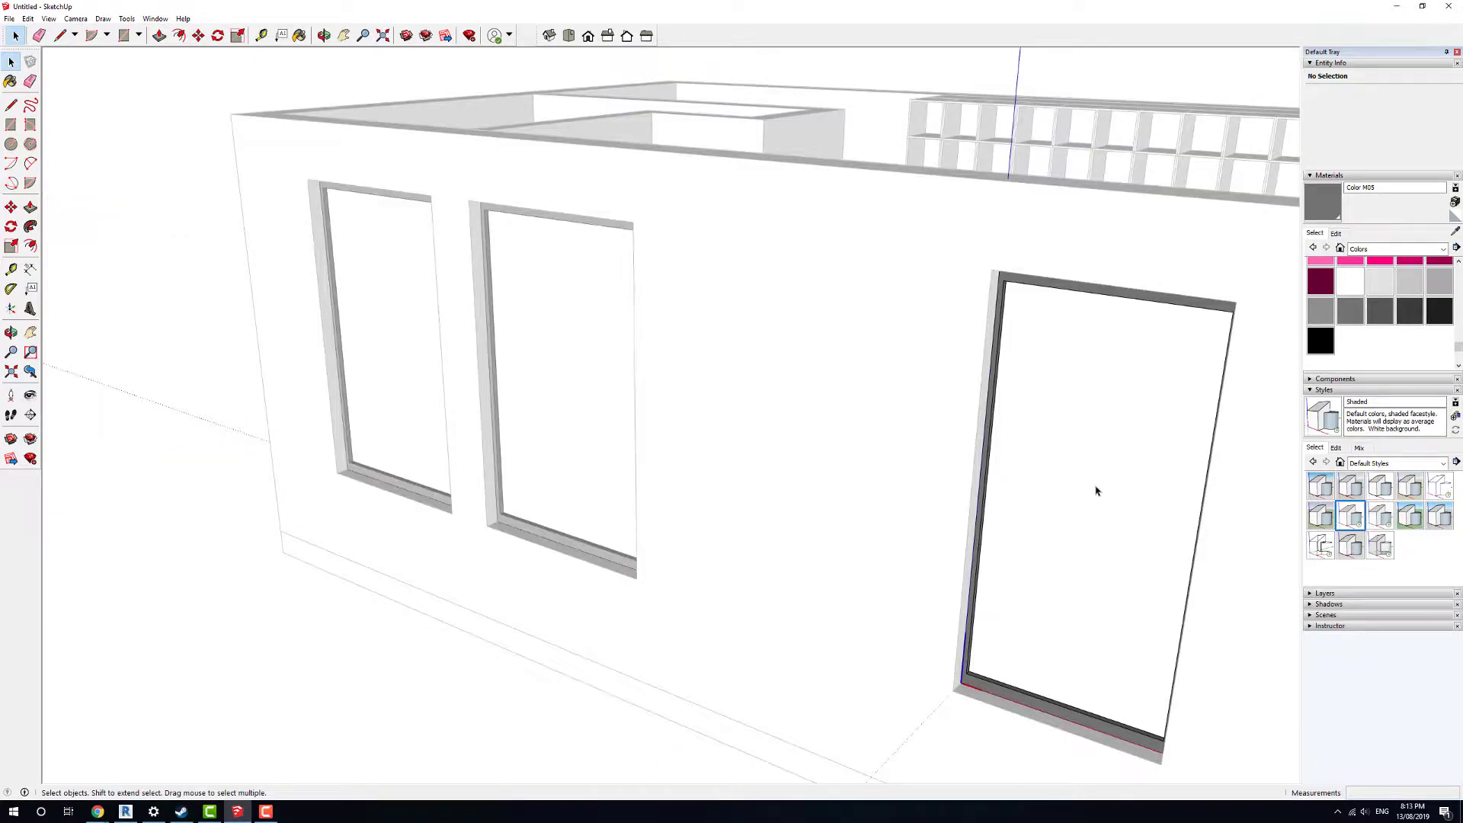
{"action": "left_click", "coordinate": [1082, 469]}
- Try moving the long-wall windows' glass panes outward from their frames along the green axis
{"action": "key", "text": "m"}
{"action": "left_click", "coordinate": [1111, 506]}
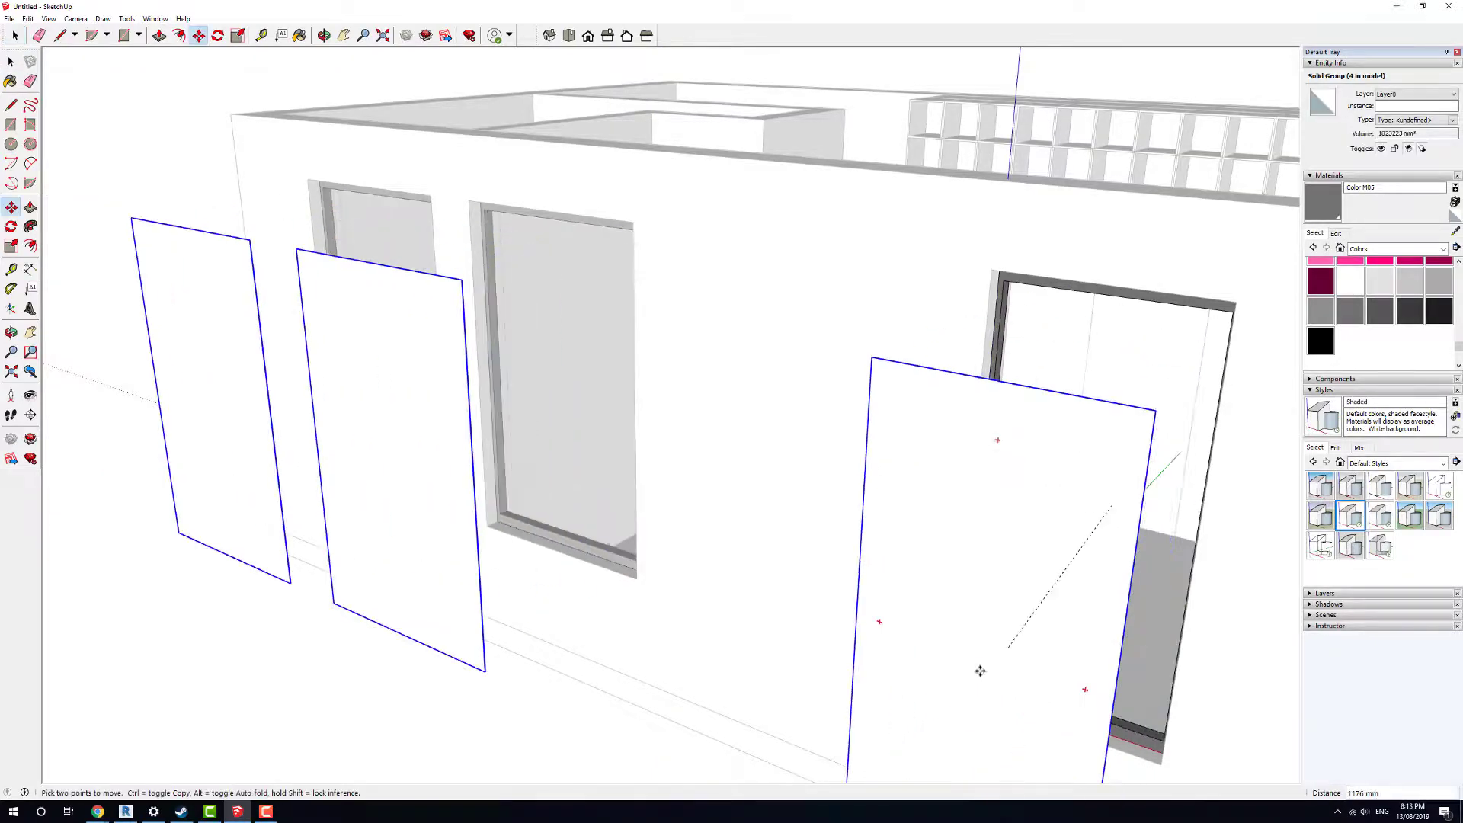
{"action": "left_click", "coordinate": [1050, 574]}
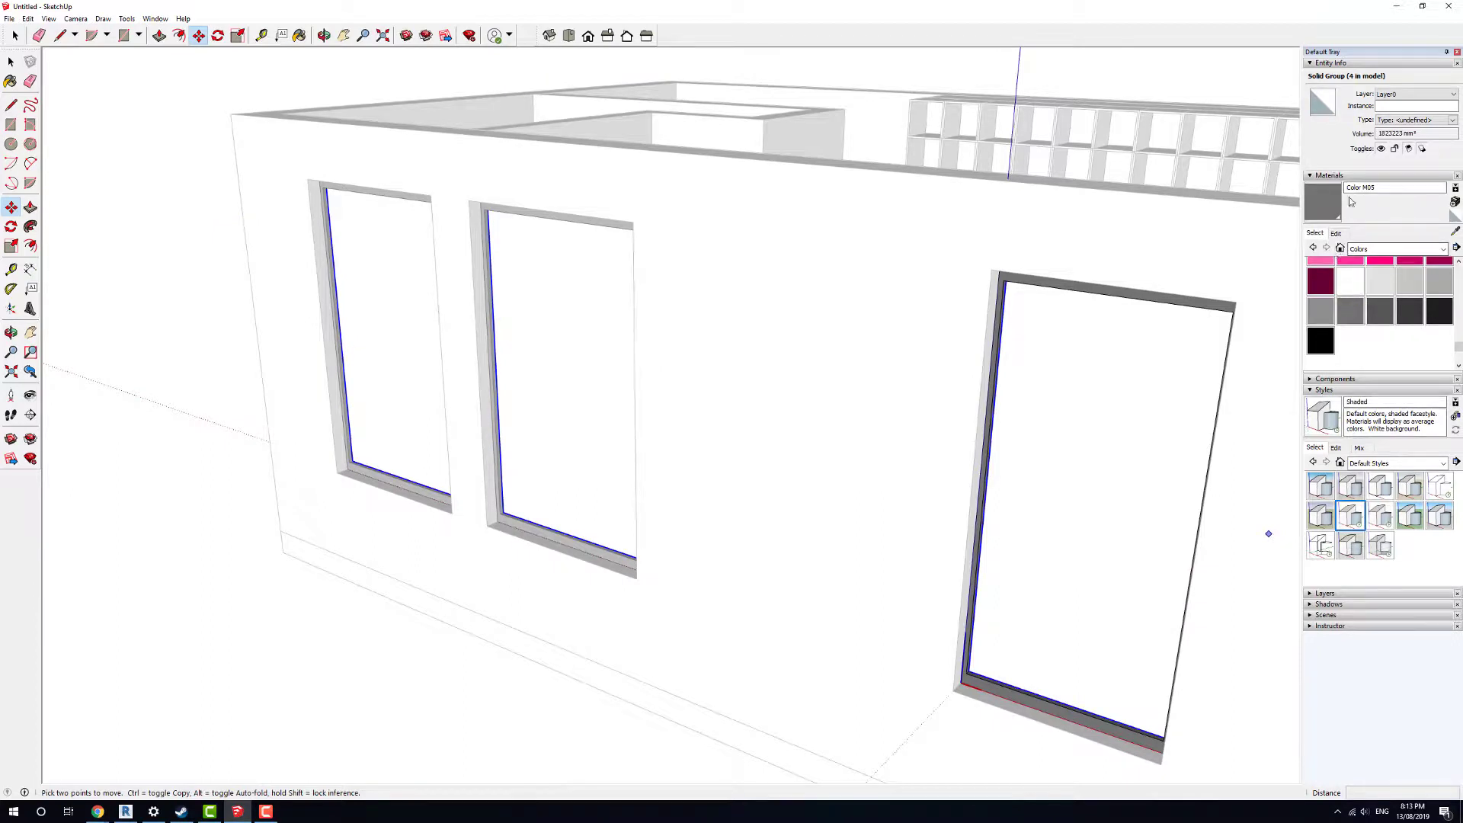
- Paint the long-wall windows' glass with Translucent Glass Sky Reflection from the Glass and Mirrors collection and close the window group
{"action": "left_click", "coordinate": [1444, 249]}
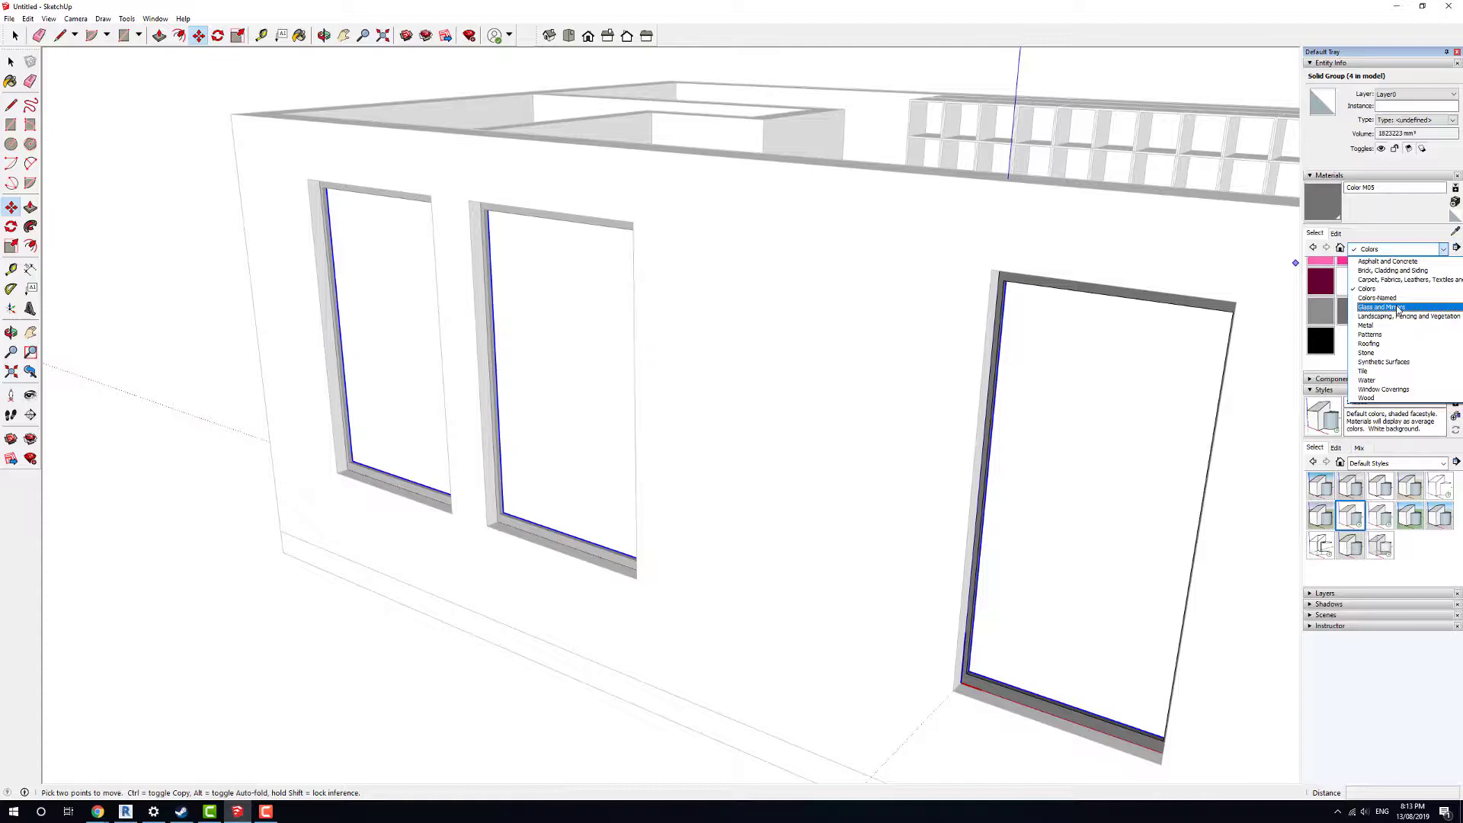
{"action": "left_click", "coordinate": [1364, 308]}
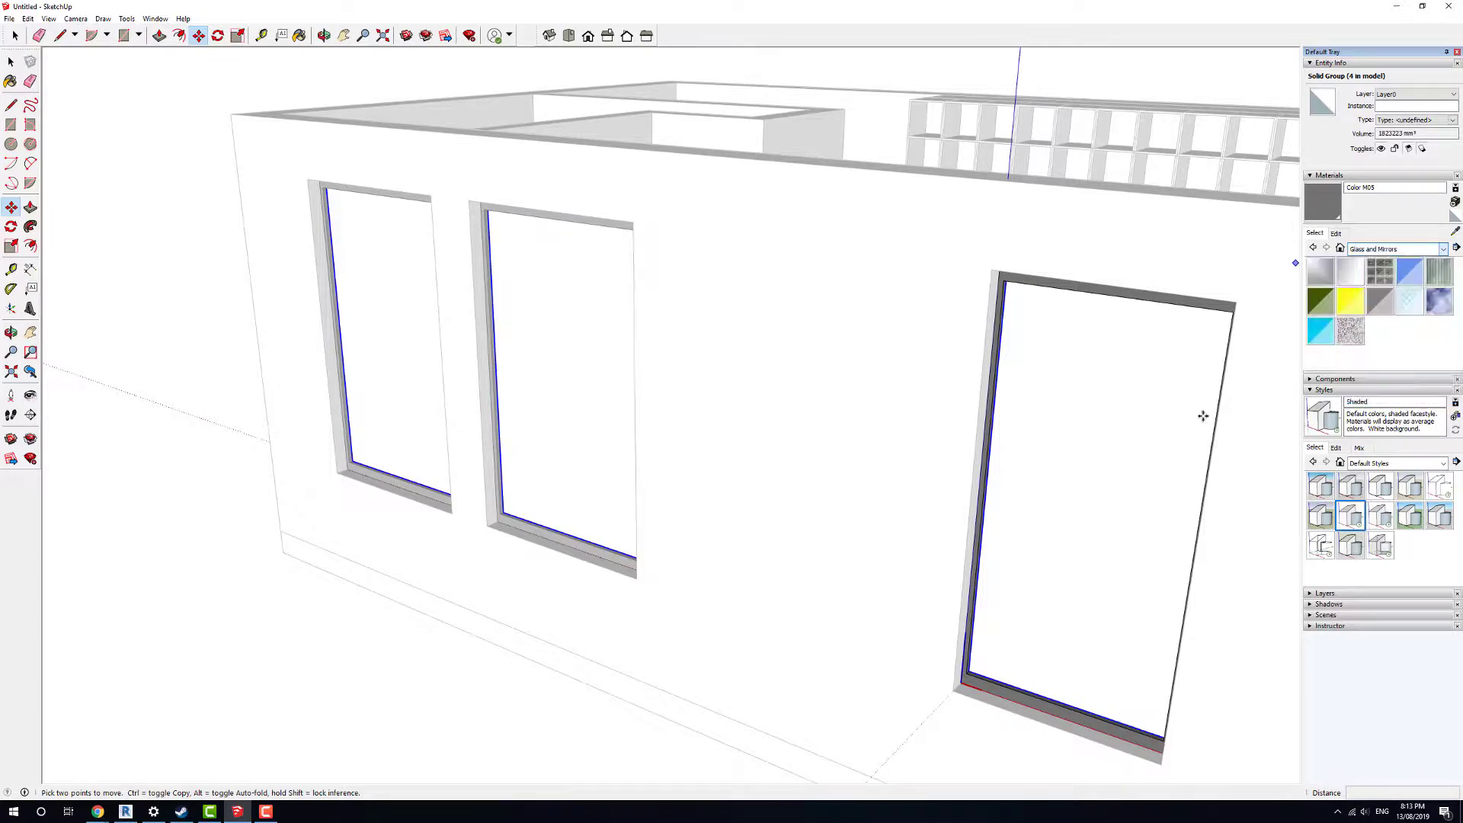
{"action": "left_click", "coordinate": [1439, 301]}
{"action": "left_click", "coordinate": [1040, 472]}
{"action": "mouse_move", "coordinate": [438, 378]}
{"action": "middle_mouse_down"}
{"action": "mouse_move", "coordinate": [921, 451]}
{"action": "mouse_move", "coordinate": [668, 508]}
{"action": "middle_mouse_up"}
{"action": "key", "text": "space"}
{"action": "left_click", "coordinate": [340, 578]}
- Open the large end-wall window group, paint its glass pane with Translucent Glass Sky Reflection and close the group
{"action": "double_click", "coordinate": [830, 584]}
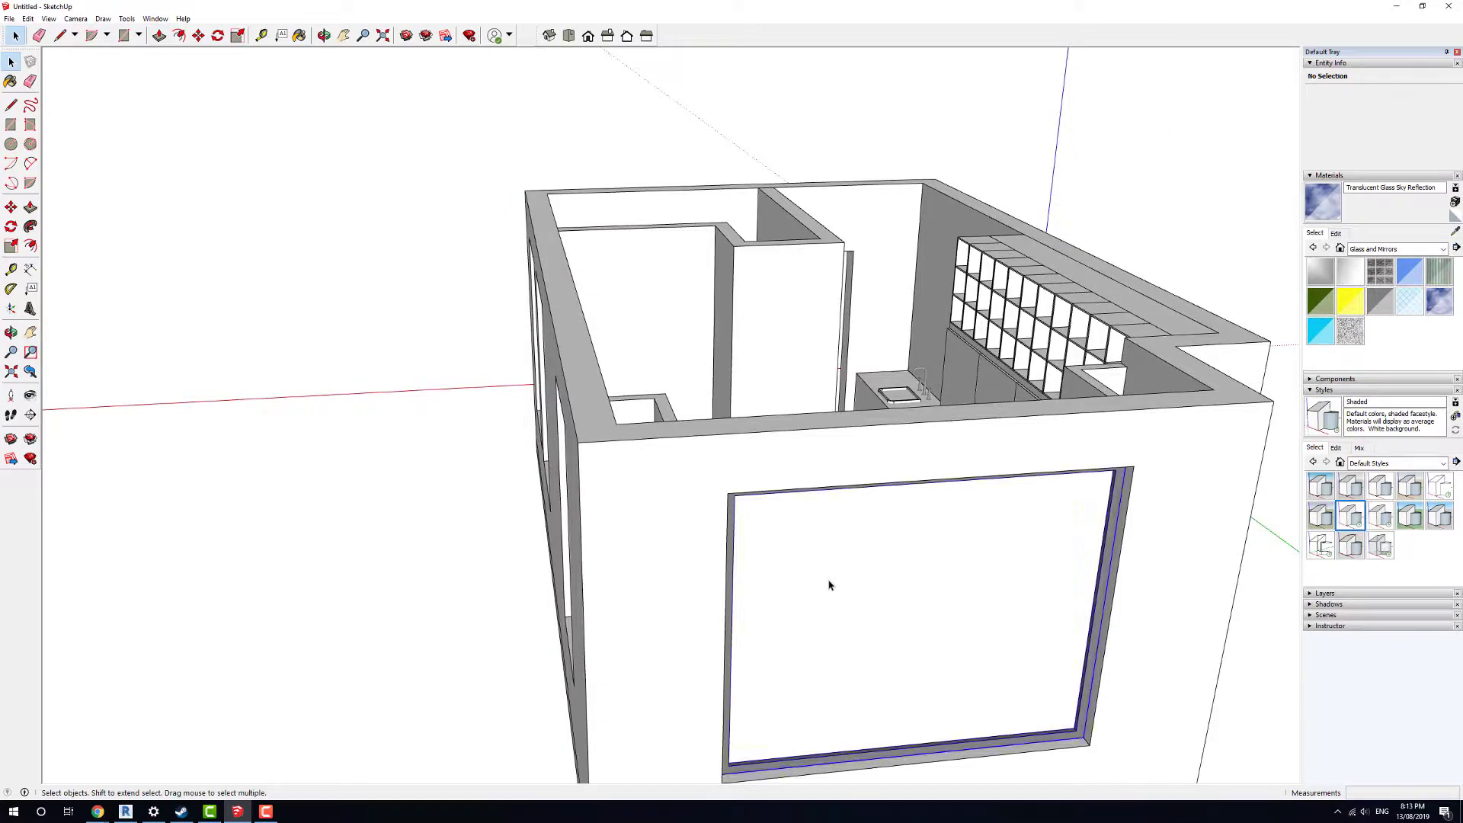
{"action": "left_click", "coordinate": [951, 553]}
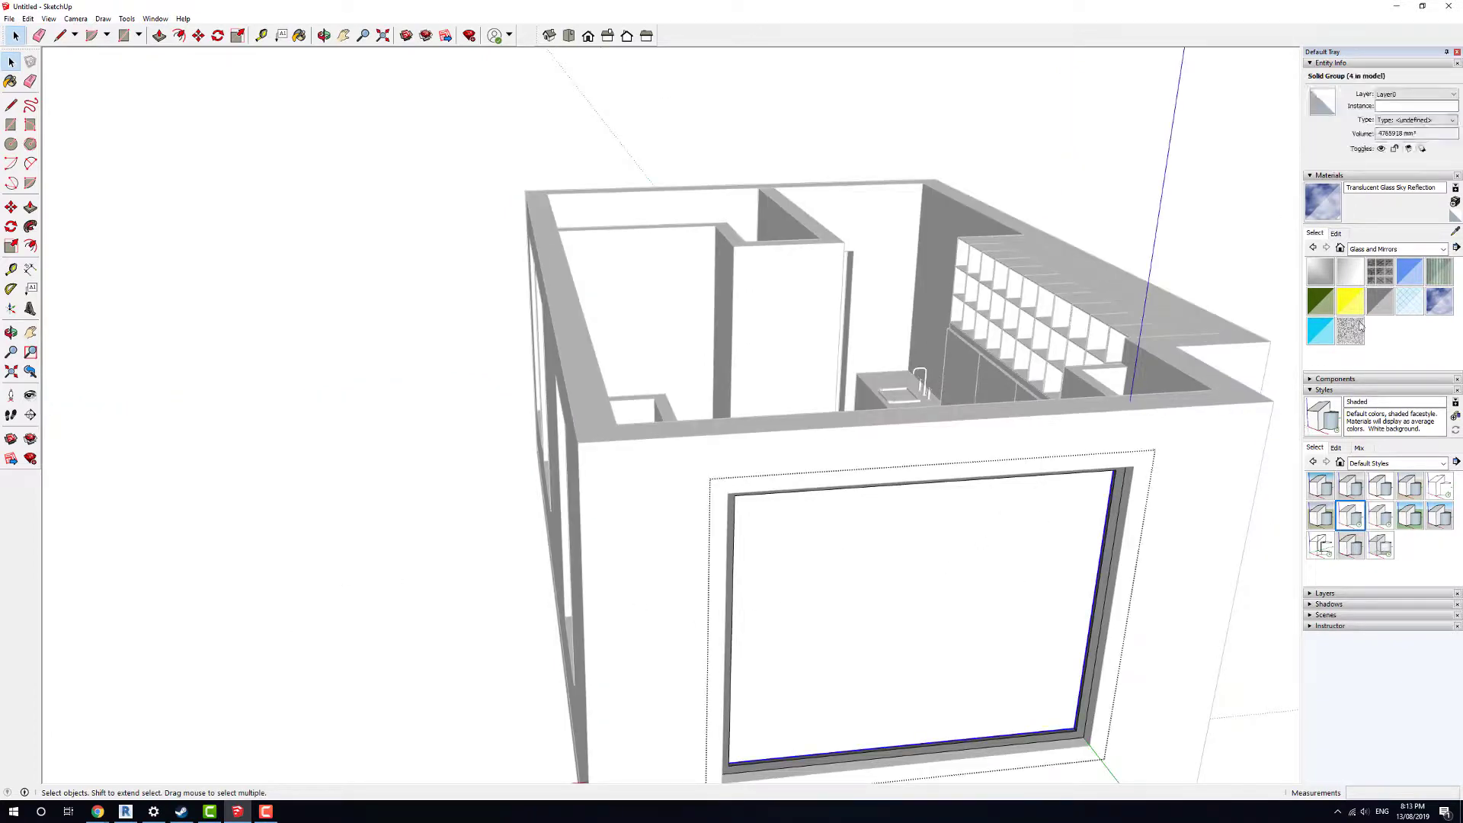
{"action": "left_click", "coordinate": [1439, 301]}
{"action": "left_click", "coordinate": [1042, 583]}
{"action": "key", "text": "space"}
{"action": "left_click", "coordinate": [450, 539]}
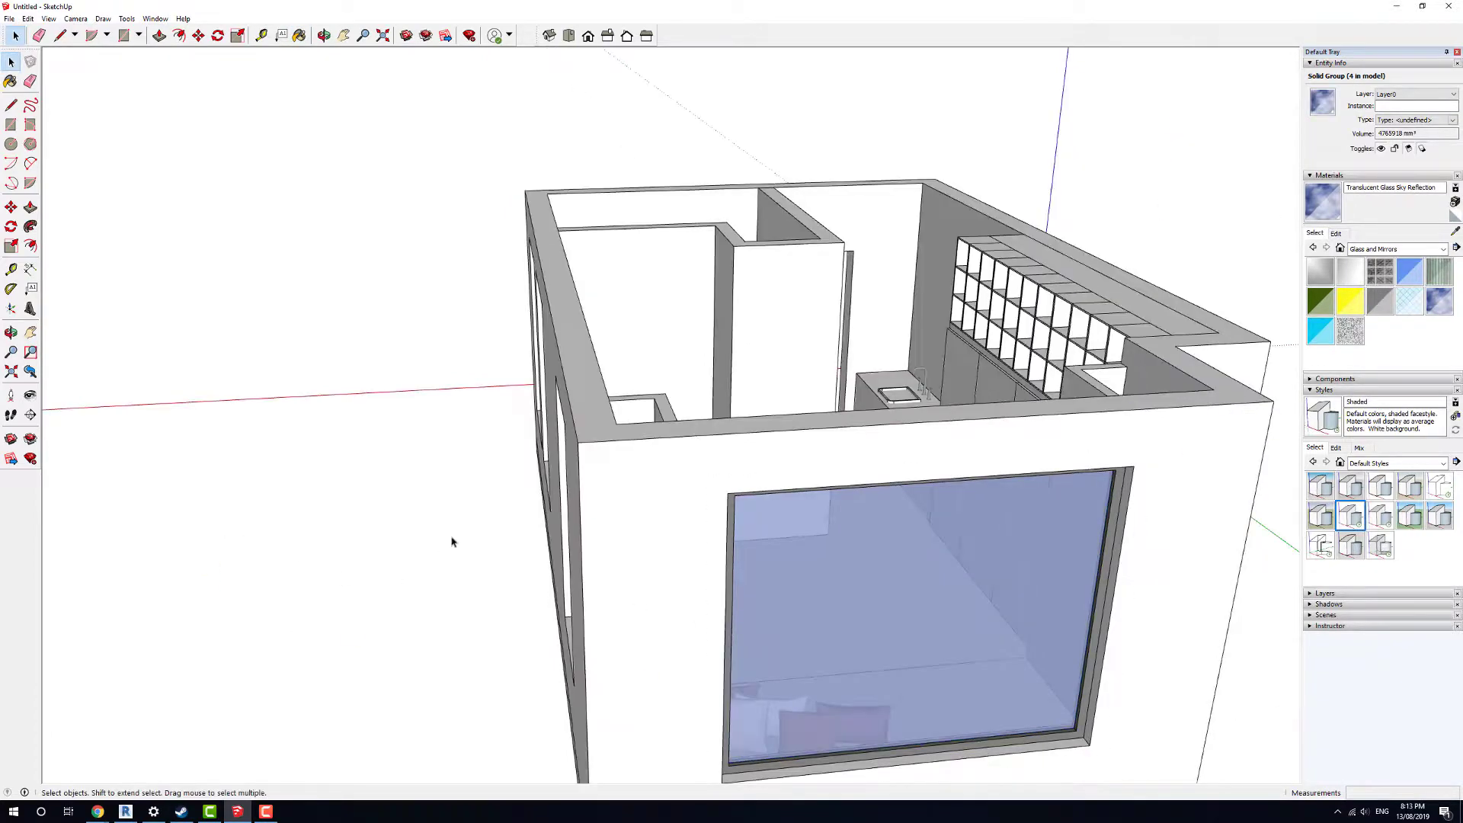
- Open the cubby shelf group above the wardrobe and select one of its top-row box components
{"action": "mouse_move", "coordinate": [450, 539]}
{"action": "middle_mouse_down"}
{"action": "mouse_move", "coordinate": [552, 490]}
{"action": "mouse_move", "coordinate": [743, 487]}
{"action": "mouse_move", "coordinate": [967, 424]}
{"action": "mouse_move", "coordinate": [450, 444]}
{"action": "mouse_move", "coordinate": [464, 513]}
{"action": "mouse_move", "coordinate": [472, 277]}
{"action": "middle_mouse_up"}
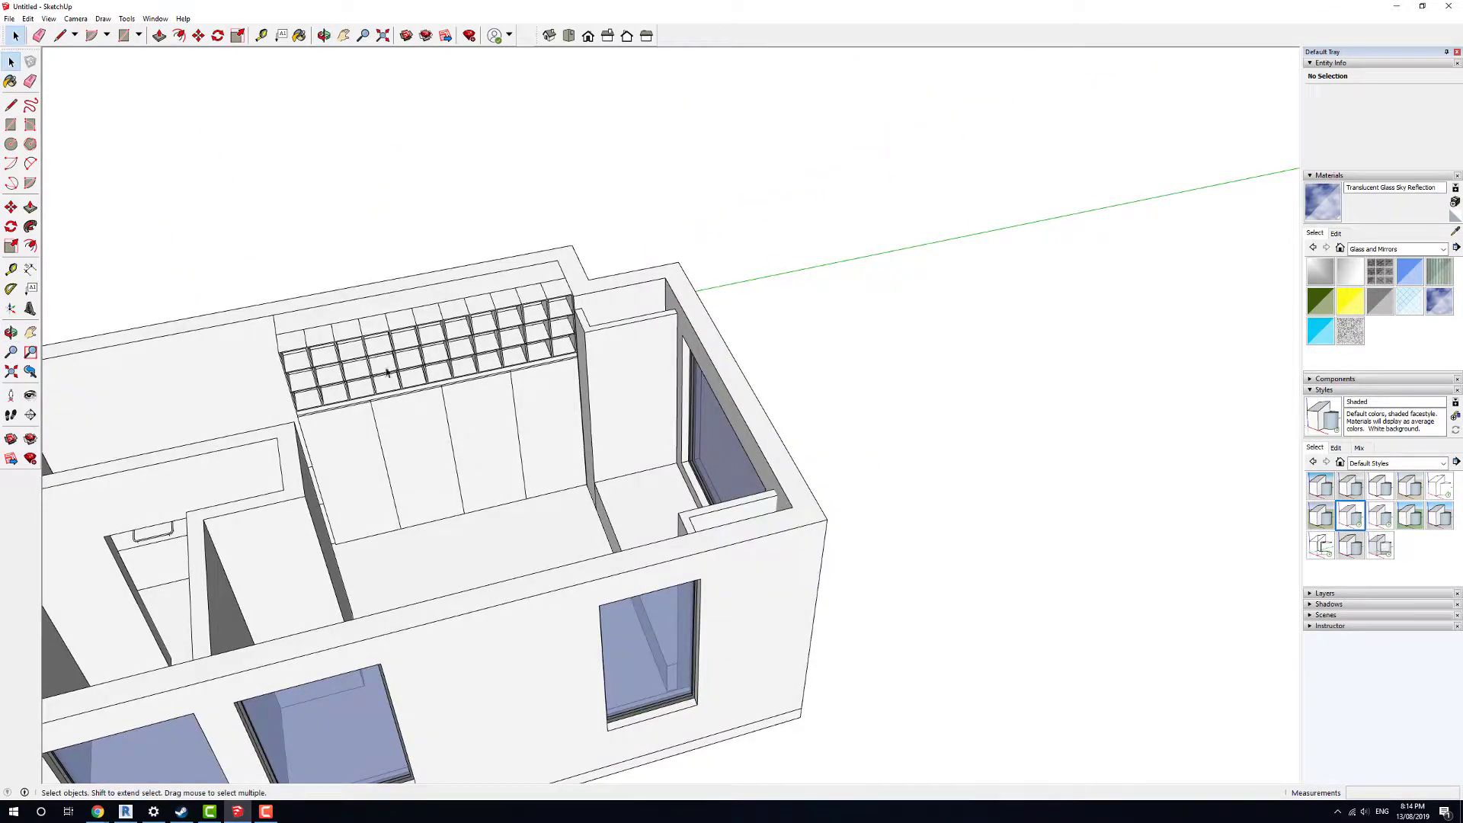
{"action": "middle_click_drag", "start_coordinate": [381, 417], "coordinate": [922, 446], "text": "shift"}
{"action": "scroll", "coordinate": [1088, 416], "scroll_direction": "up", "scroll_amount": 2}
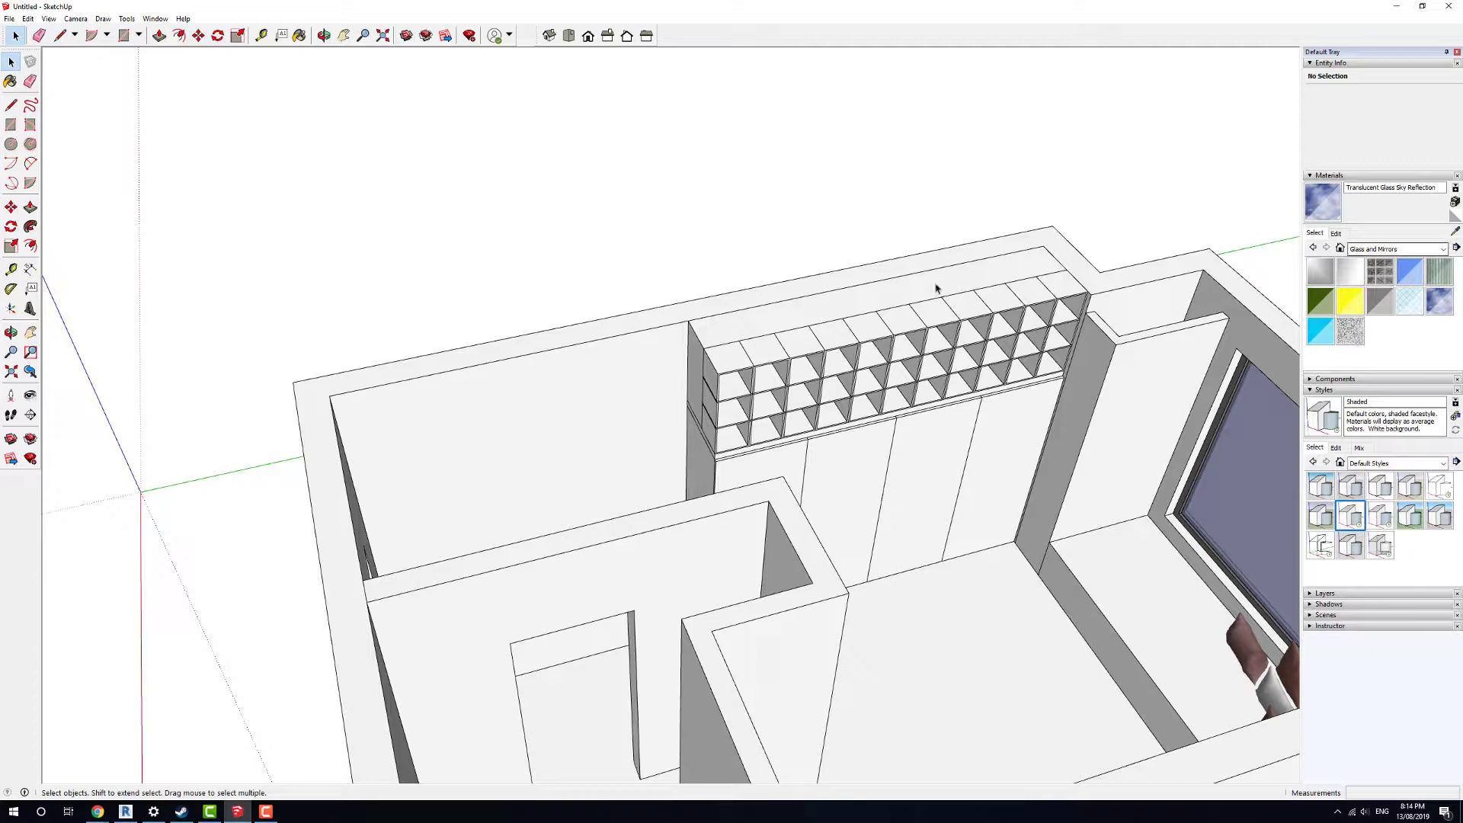
{"action": "left_click", "coordinate": [809, 359]}
{"action": "scroll", "coordinate": [847, 339], "scroll_direction": "up", "scroll_amount": 5}
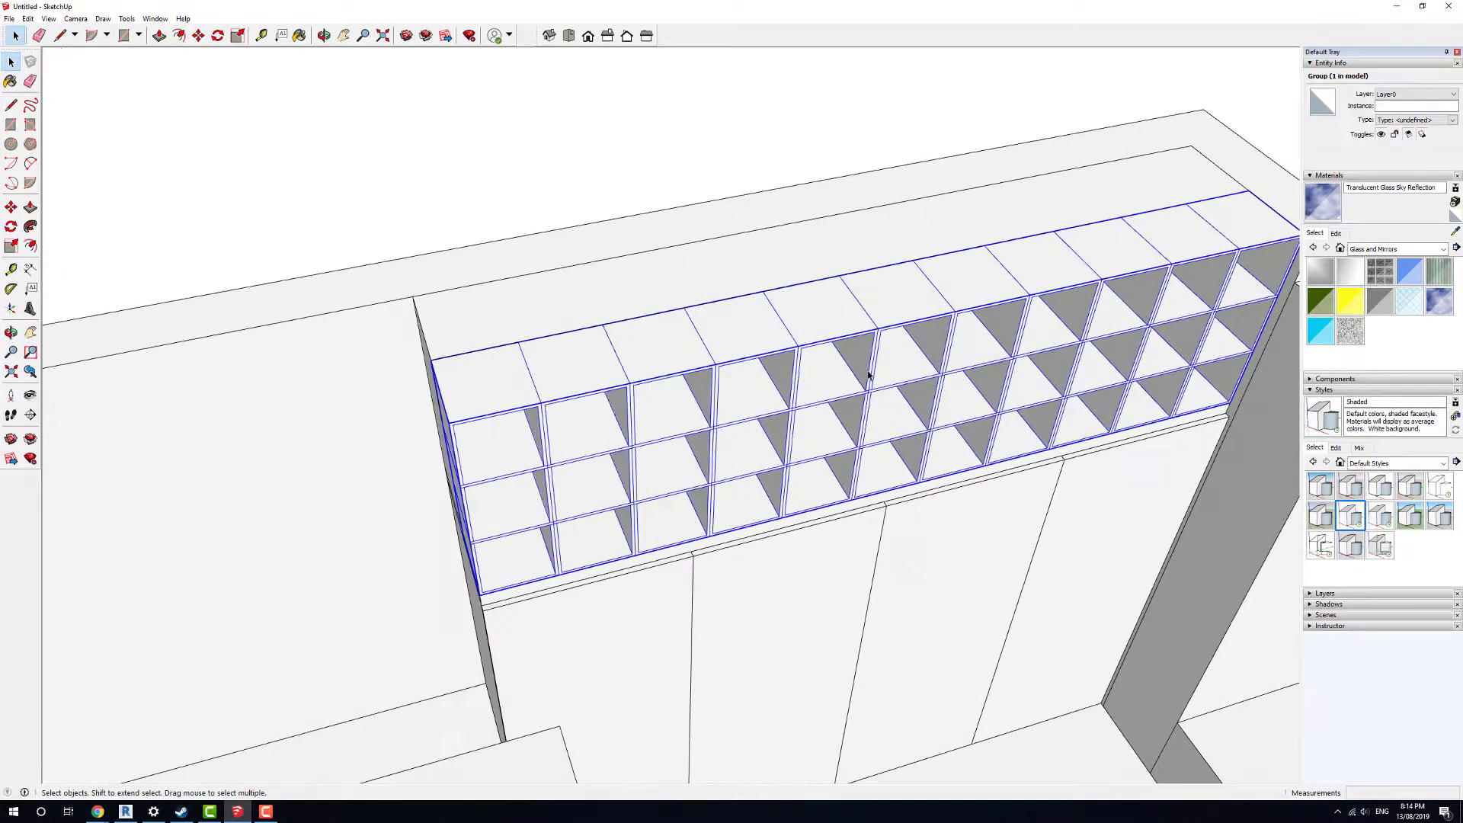
{"action": "double_click", "coordinate": [745, 337]}
{"action": "left_click", "coordinate": [759, 343]}
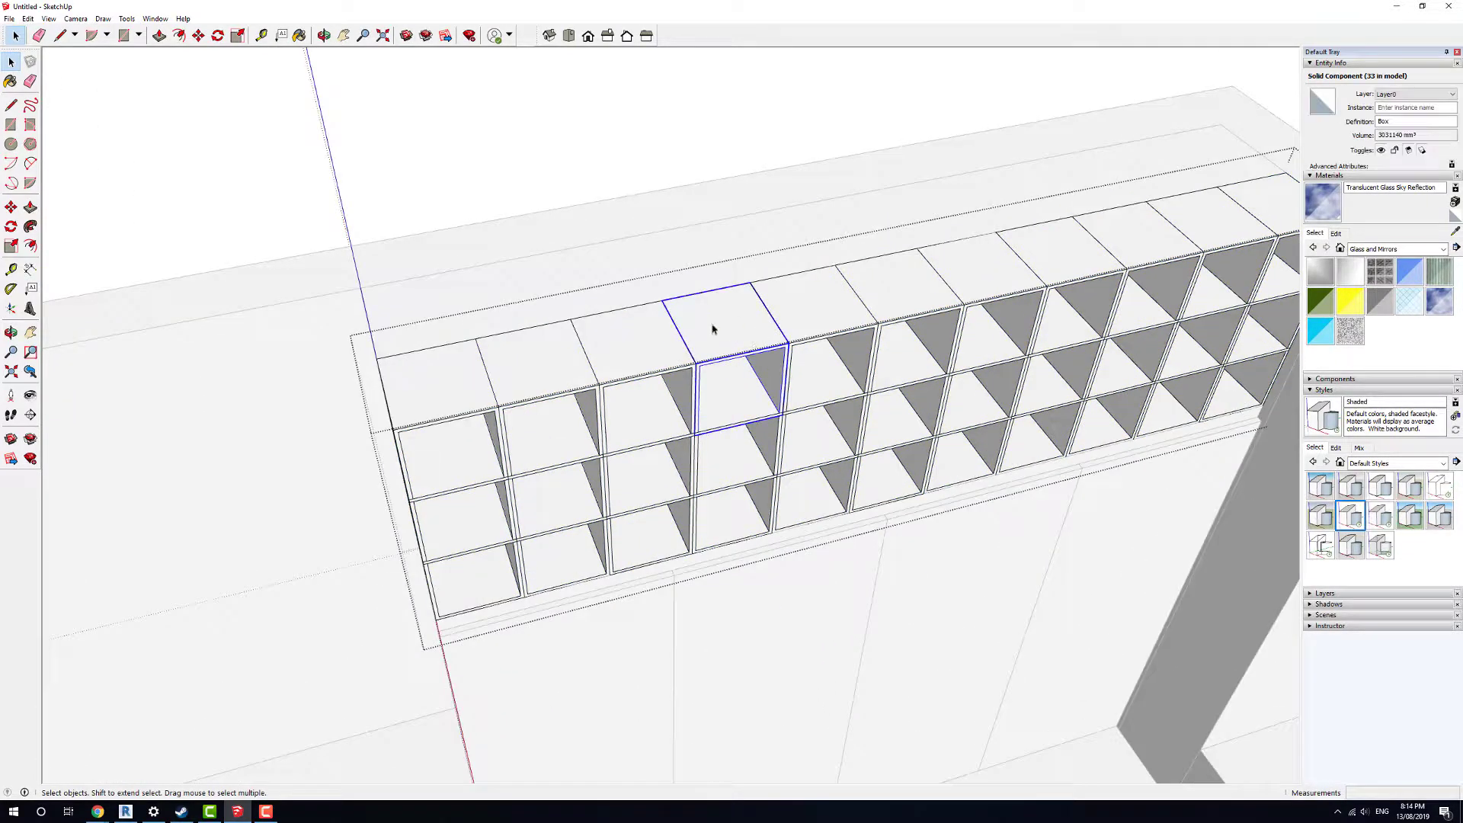
- Open a top-row shelf box component, try pulling its top face up about 218 mm, and close the component
{"action": "scroll", "coordinate": [750, 351], "scroll_direction": "up", "scroll_amount": 2}
{"action": "double_click", "coordinate": [747, 347]}
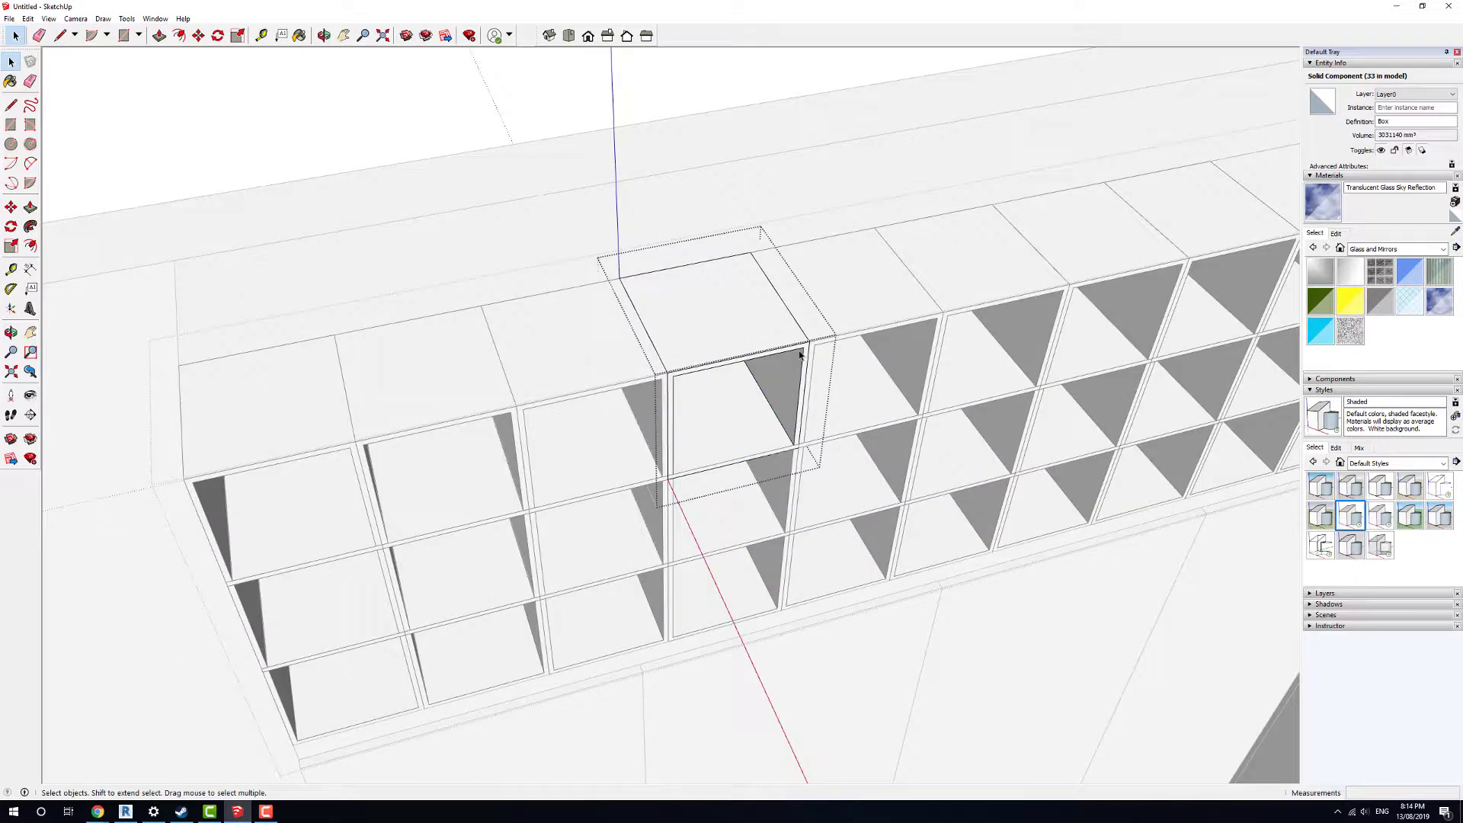
{"action": "left_click", "coordinate": [805, 355]}
{"action": "scroll", "coordinate": [805, 355], "scroll_direction": "up", "scroll_amount": 2}
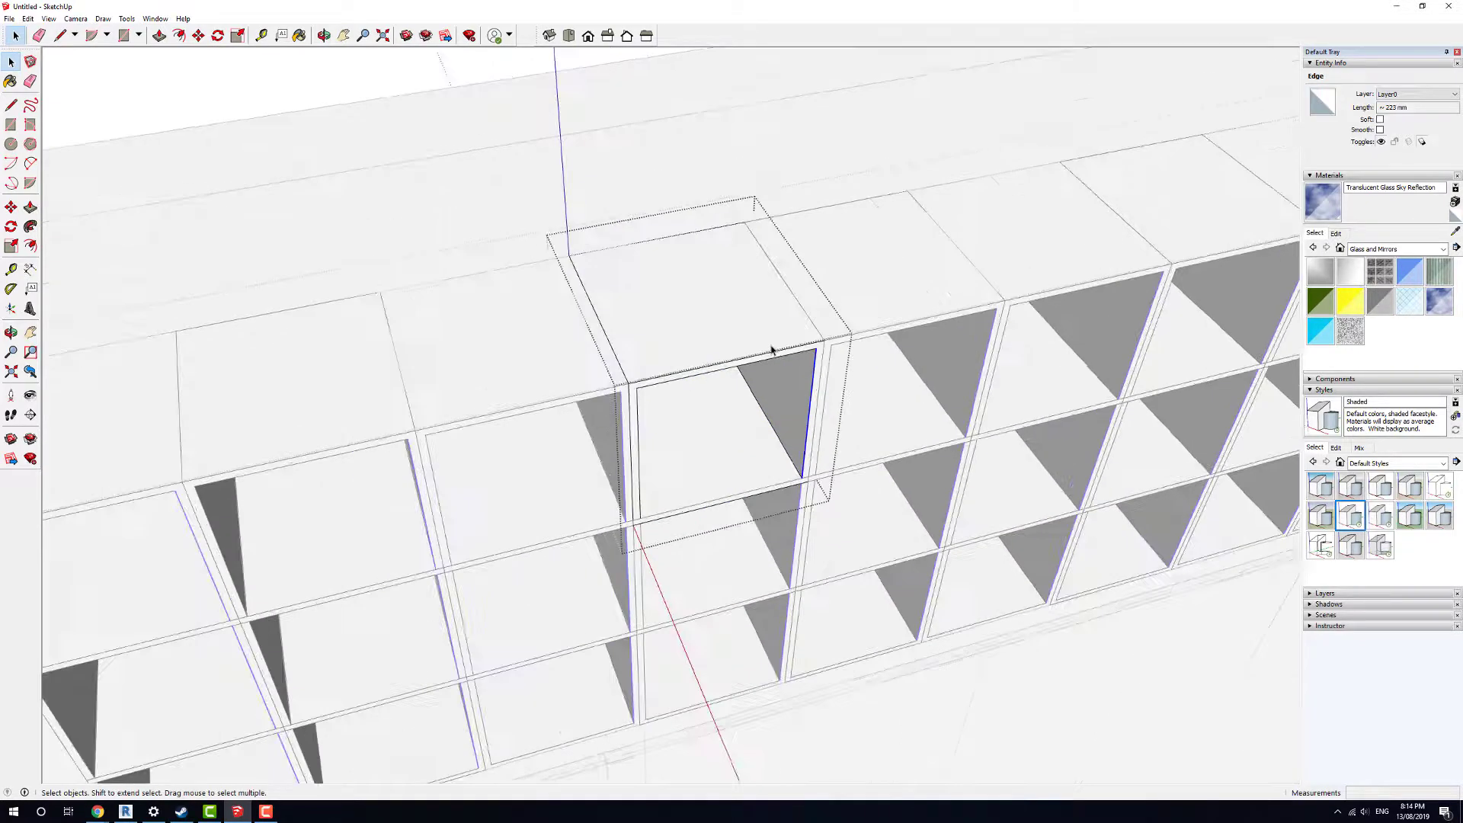
{"action": "left_click", "coordinate": [791, 312]}
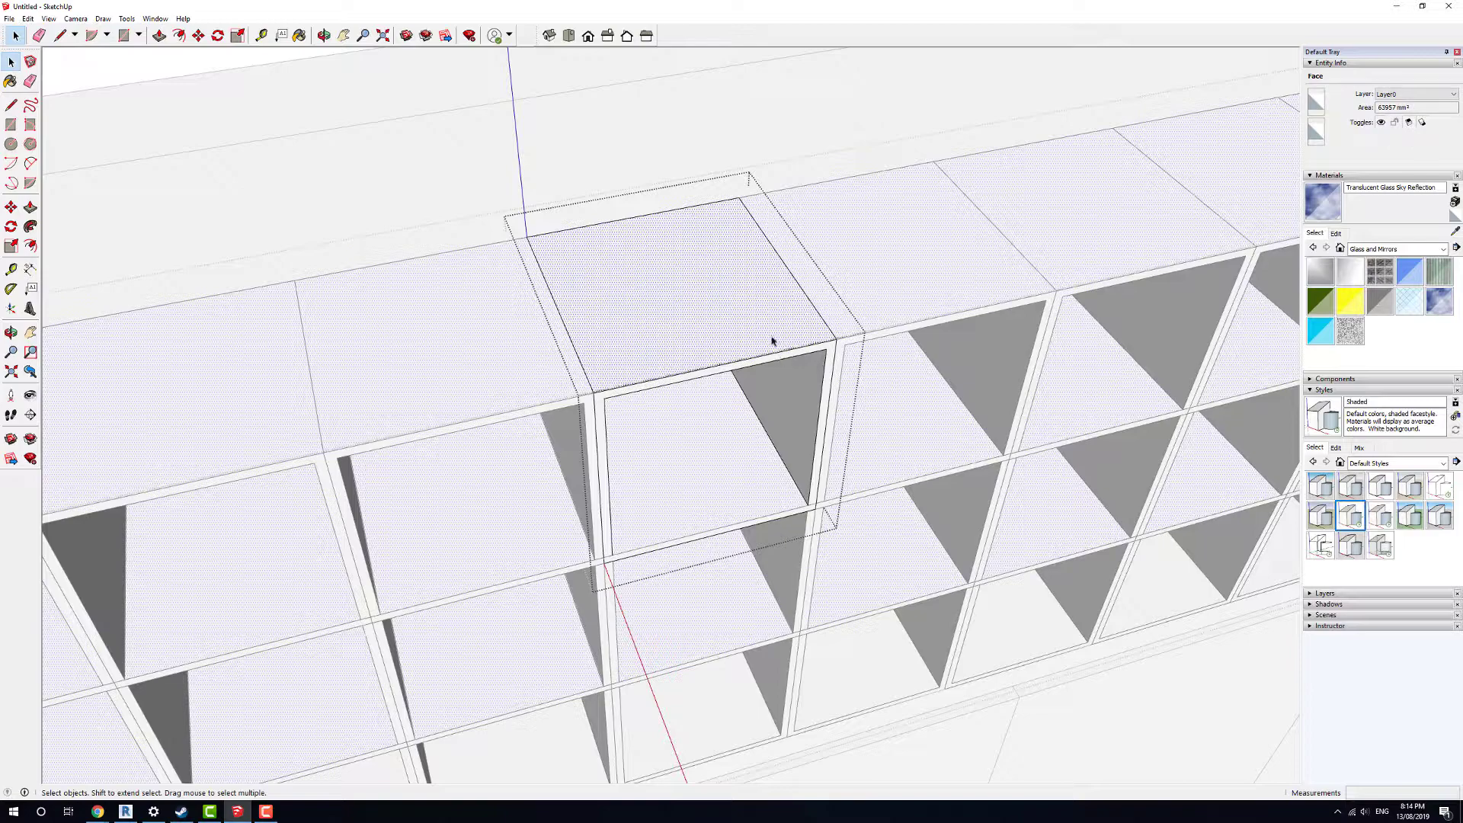
{"action": "key", "text": "p"}
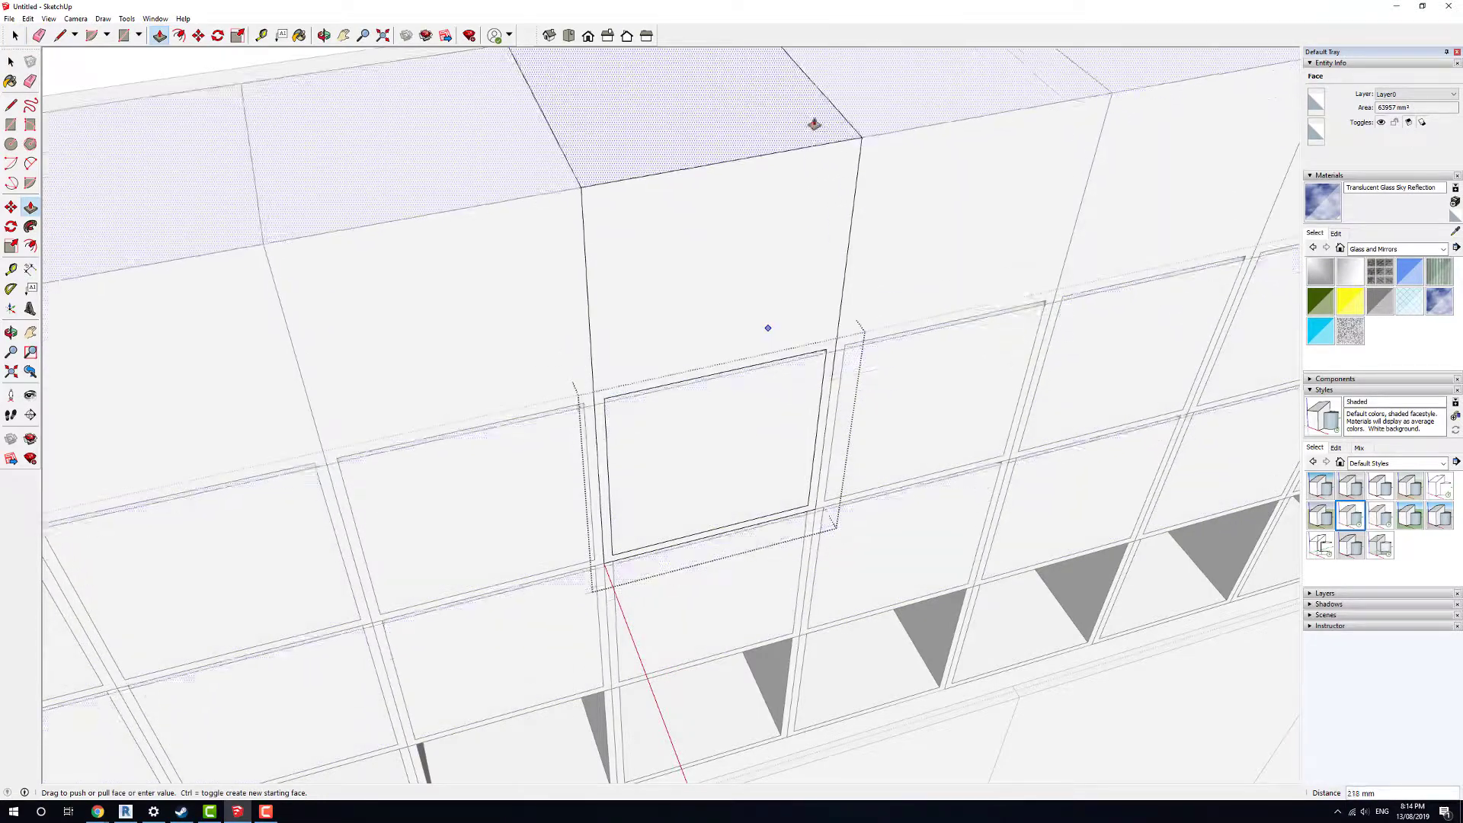
{"action": "key", "text": "space"}
{"action": "scroll", "coordinate": [803, 364], "scroll_direction": "down", "scroll_amount": 4}
{"action": "left_click", "coordinate": [723, 171]}
{"action": "left_click", "coordinate": [766, 141]}
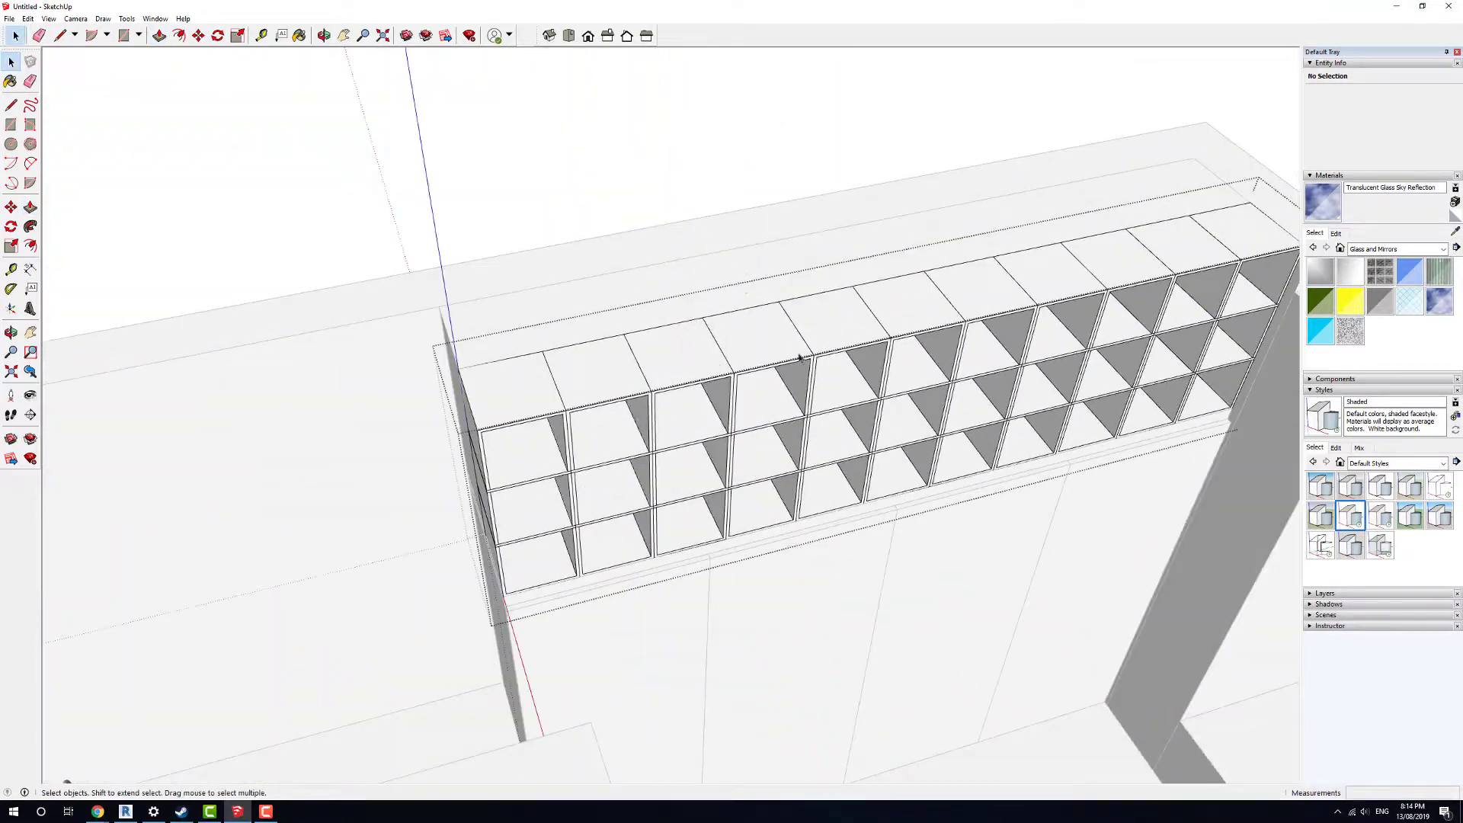
- Paint two top-row shelf boxes with Wood Floor Light from the Wood collection and close the cubby shelf group
{"action": "middle_click_drag", "start_coordinate": [887, 385], "coordinate": [670, 349]}
{"action": "key", "text": "space"}
{"action": "left_click", "coordinate": [670, 349]}
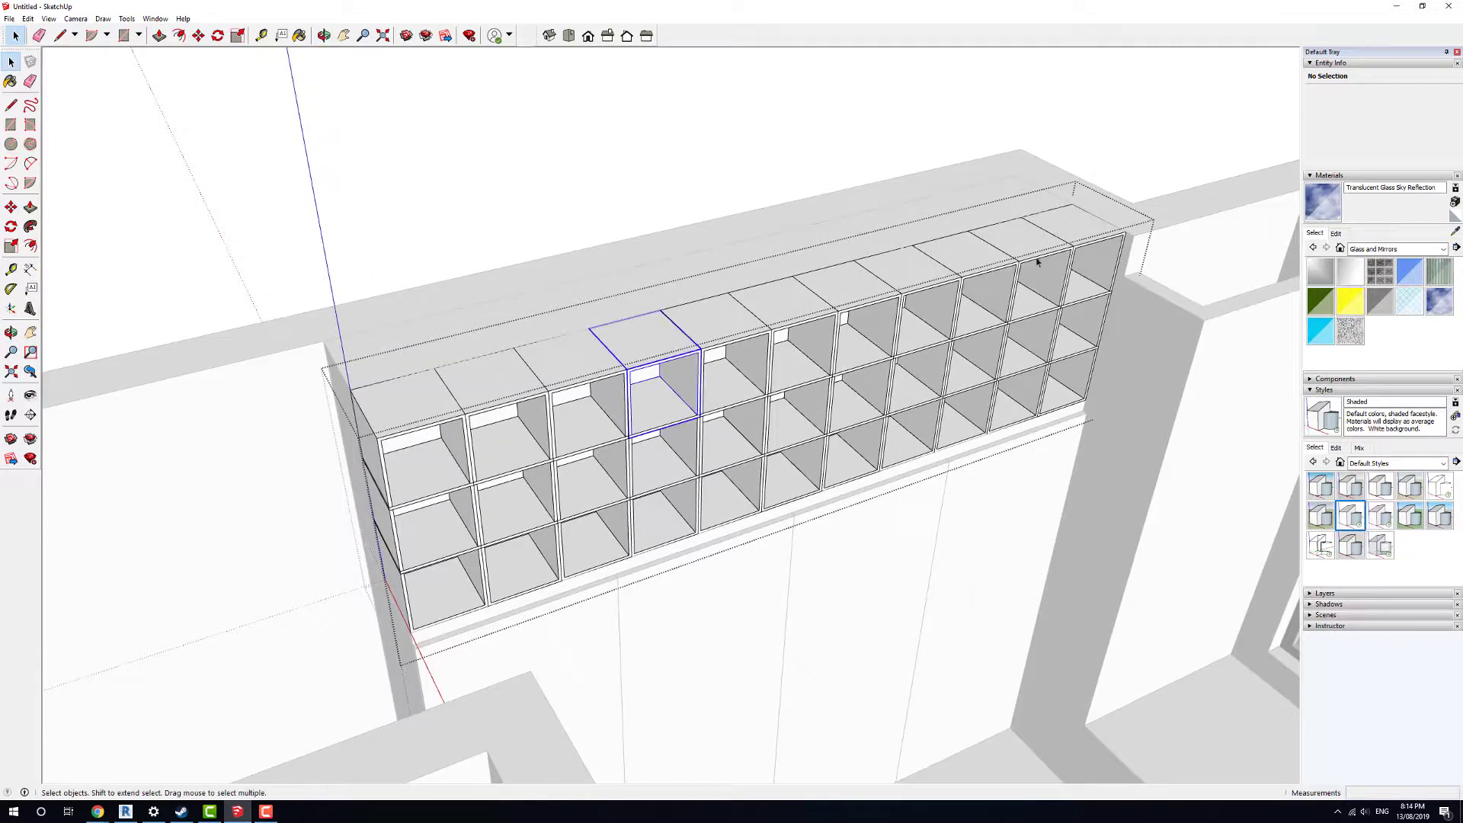
{"action": "left_click", "coordinate": [1420, 251]}
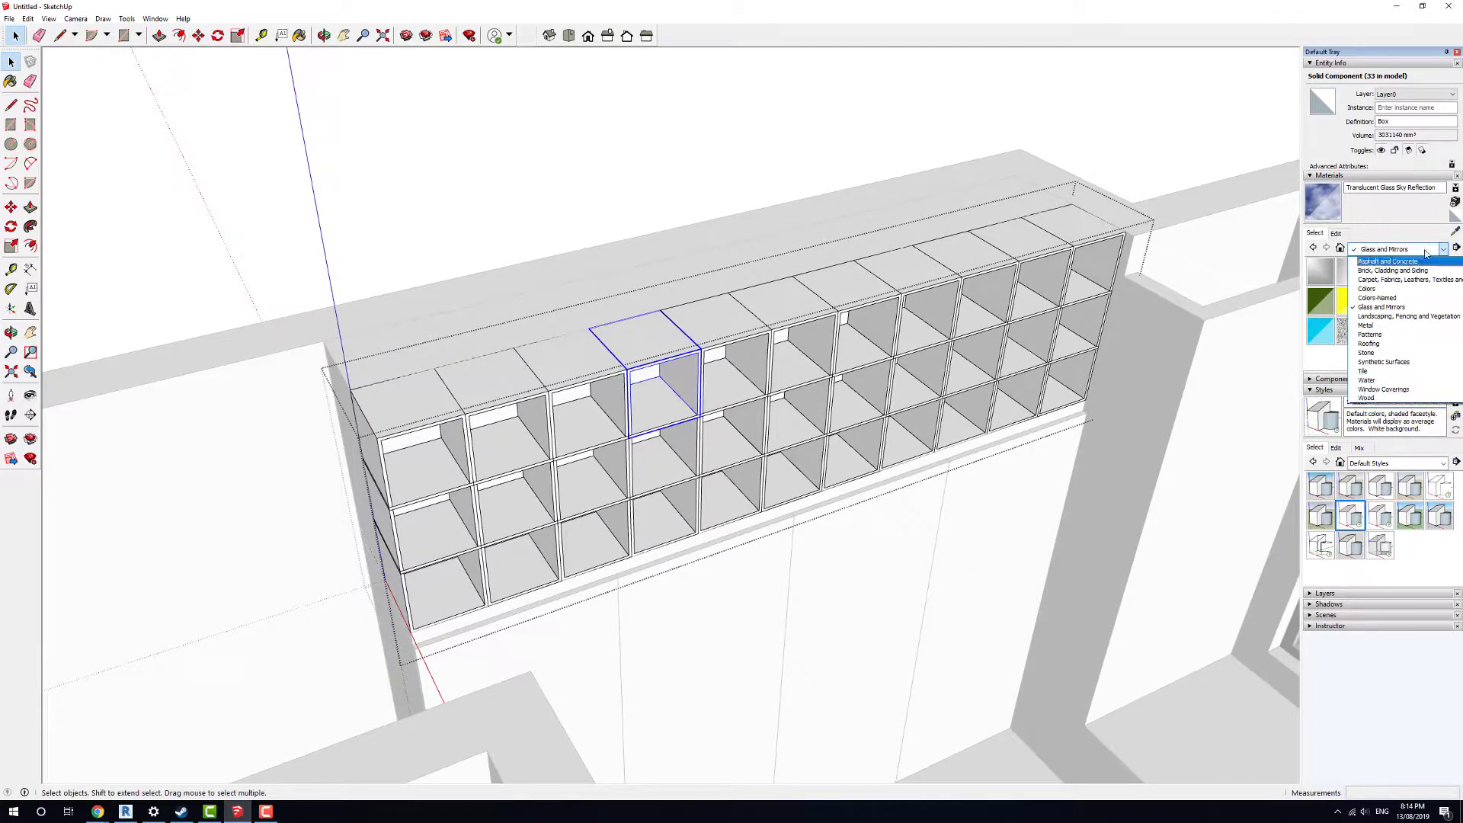
{"action": "left_click", "coordinate": [1368, 399]}
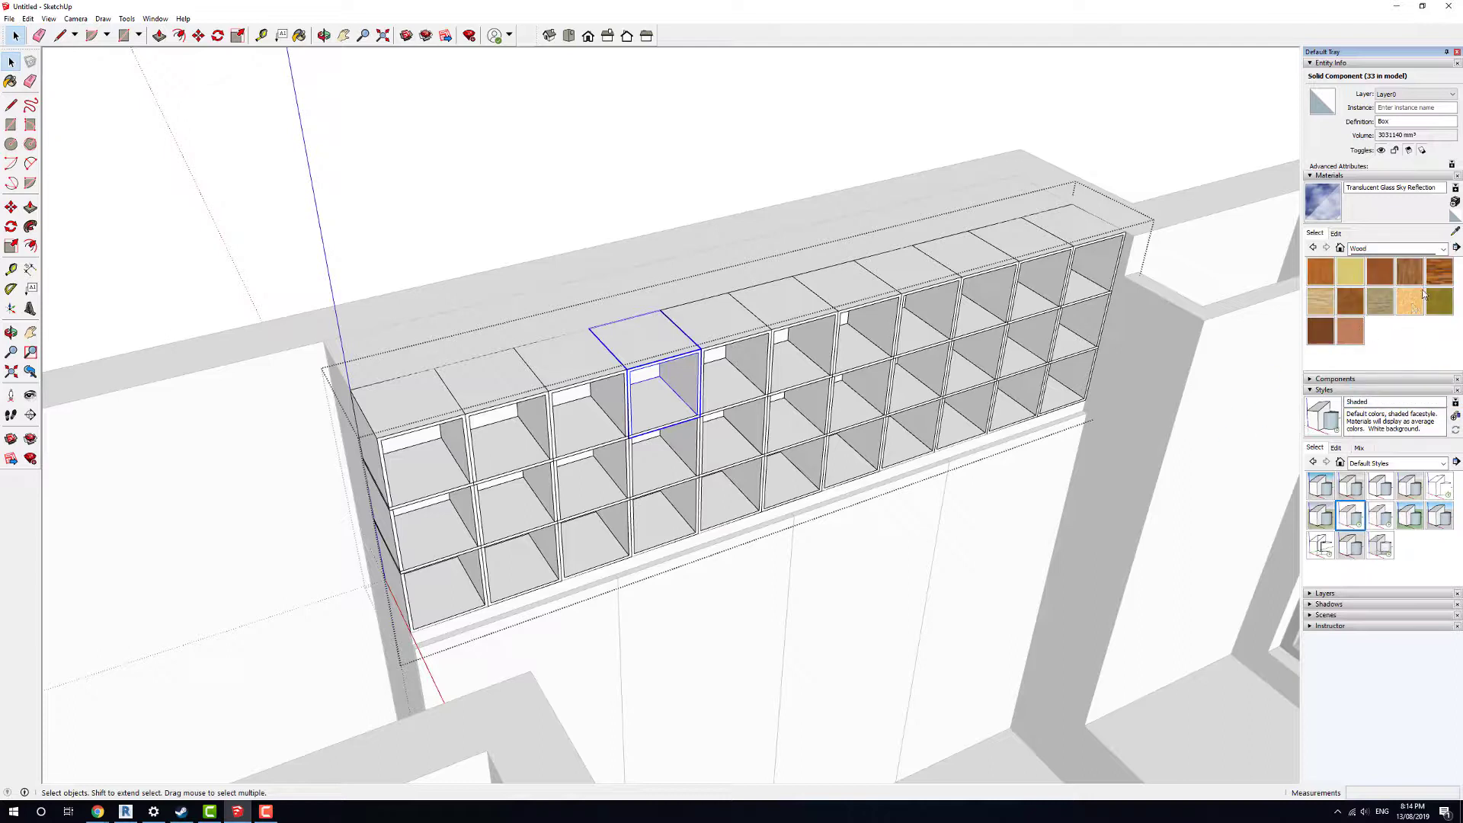
{"action": "left_click", "coordinate": [1314, 305]}
{"action": "left_click", "coordinate": [807, 294]}
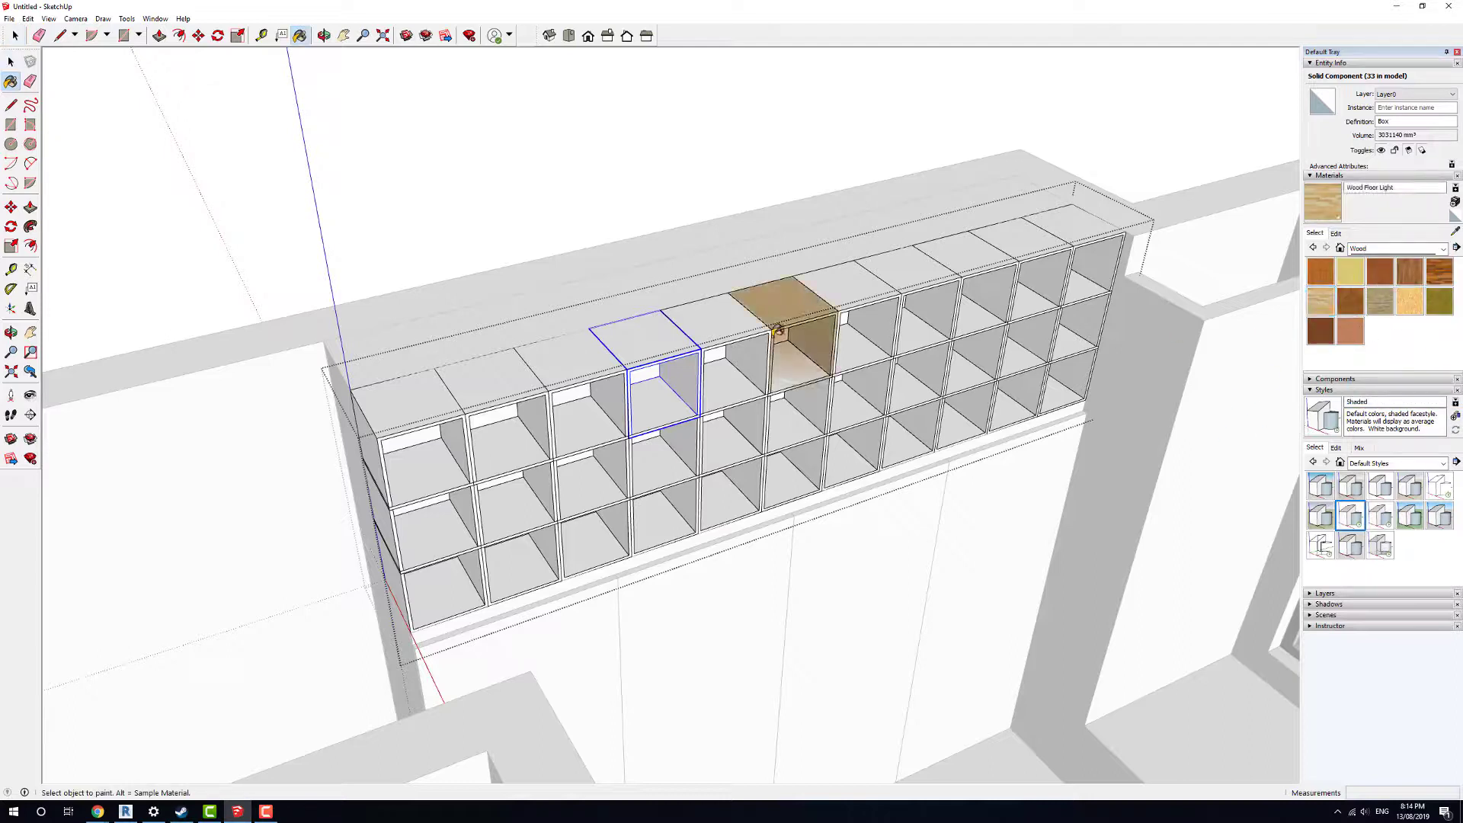
{"action": "left_click", "coordinate": [686, 336]}
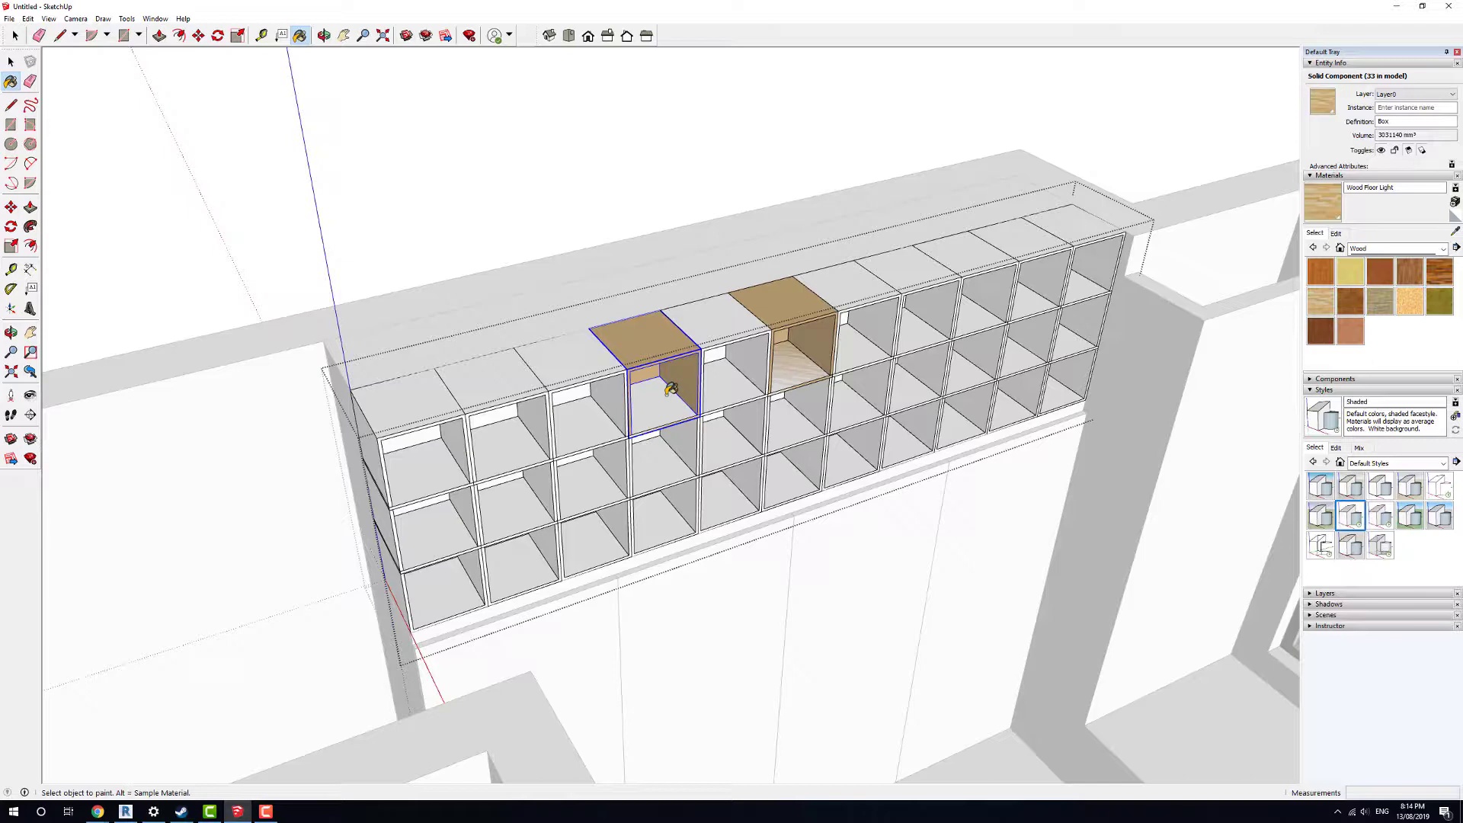
{"action": "key", "text": "space"}
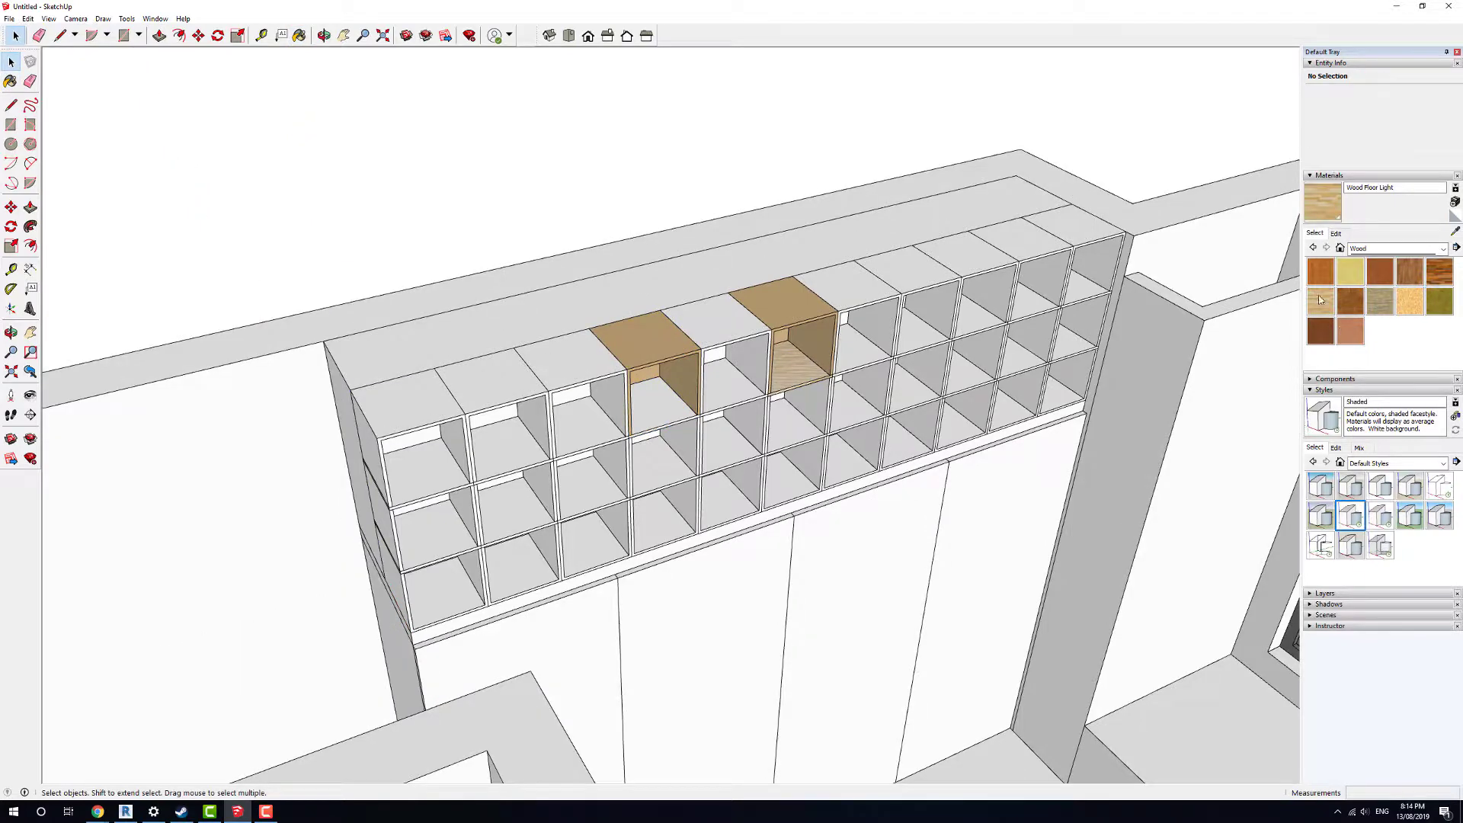
- Select the whole cubby shelf group, paint it with Wood Floor Light and deselect it
{"action": "left_click", "coordinate": [914, 295]}
{"action": "key", "text": "b"}
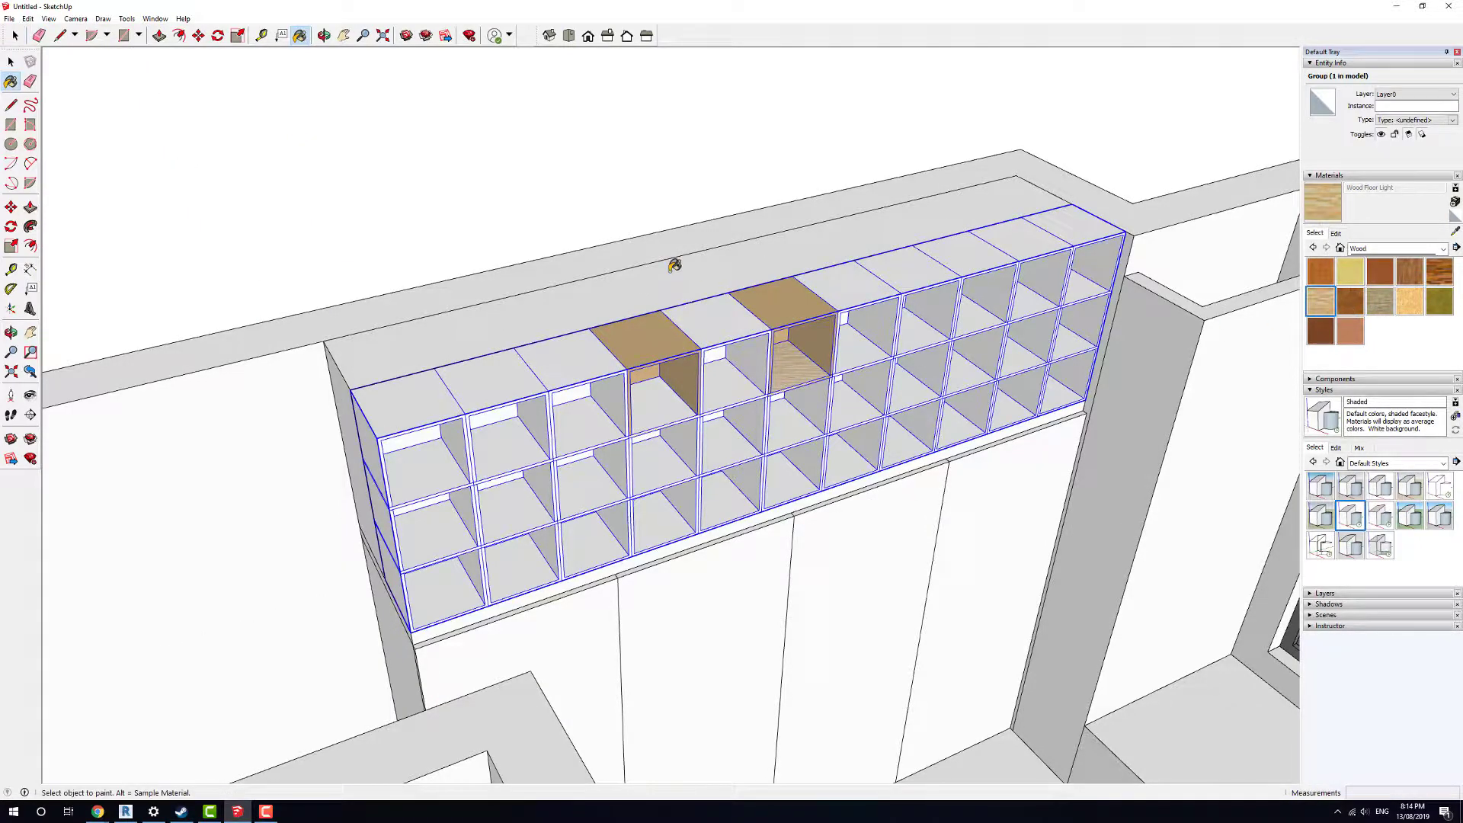
{"action": "left_click", "coordinate": [838, 293]}
{"action": "key", "text": "space"}
{"action": "left_click", "coordinate": [1220, 143]}
{"action": "scroll", "coordinate": [919, 385], "scroll_direction": "down", "scroll_amount": 3}
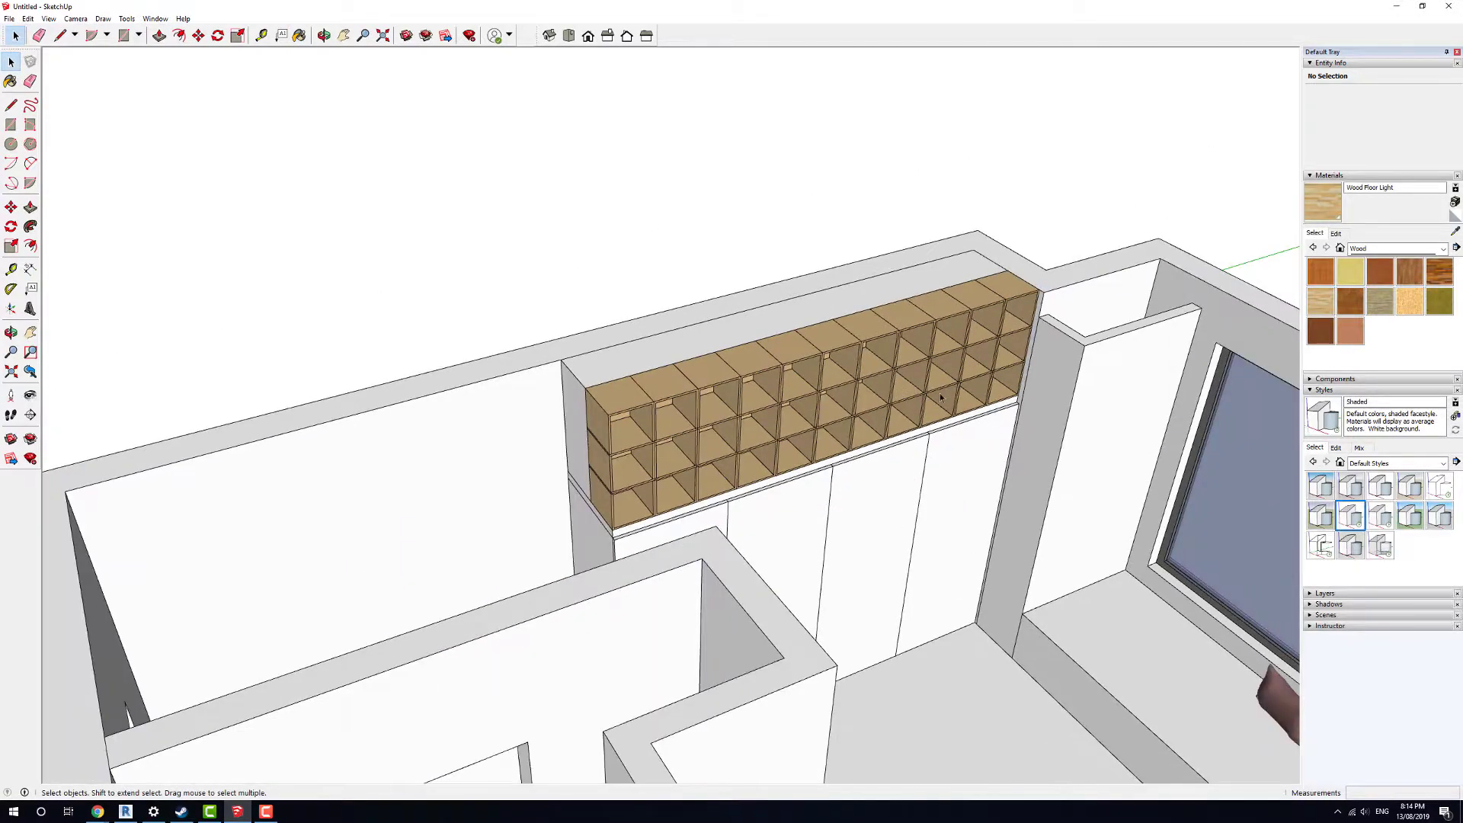
- Browse the Patterns material collection for a pattern suited to the partition walls beside the window seat
{"action": "middle_click_drag", "start_coordinate": [941, 398], "coordinate": [322, 496]}
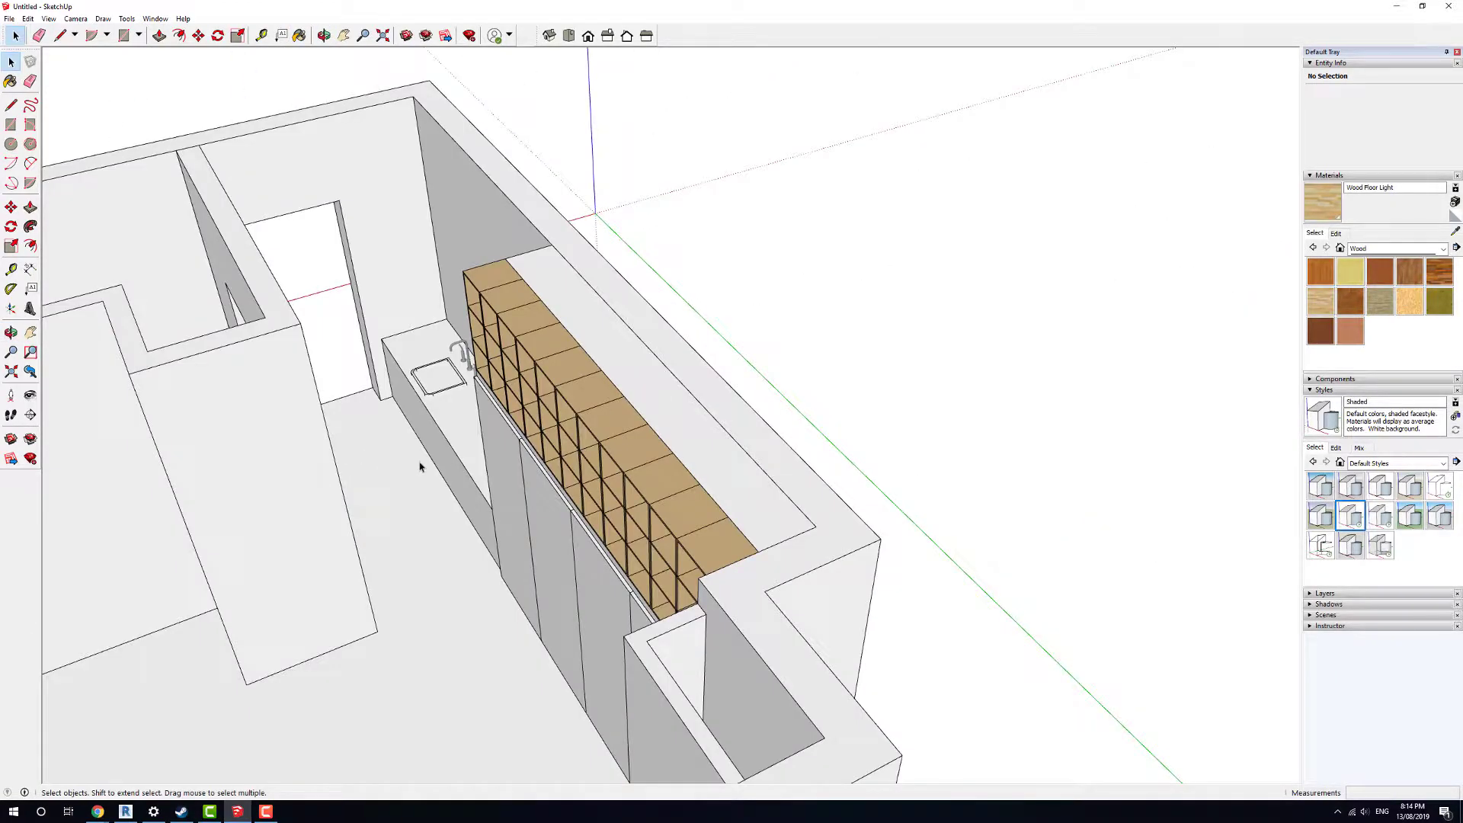
{"action": "middle_click_drag", "start_coordinate": [420, 467], "coordinate": [468, 300]}
{"action": "middle_click_drag", "start_coordinate": [382, 426], "coordinate": [855, 496]}
{"action": "middle_click_drag", "start_coordinate": [766, 467], "coordinate": [890, 463]}
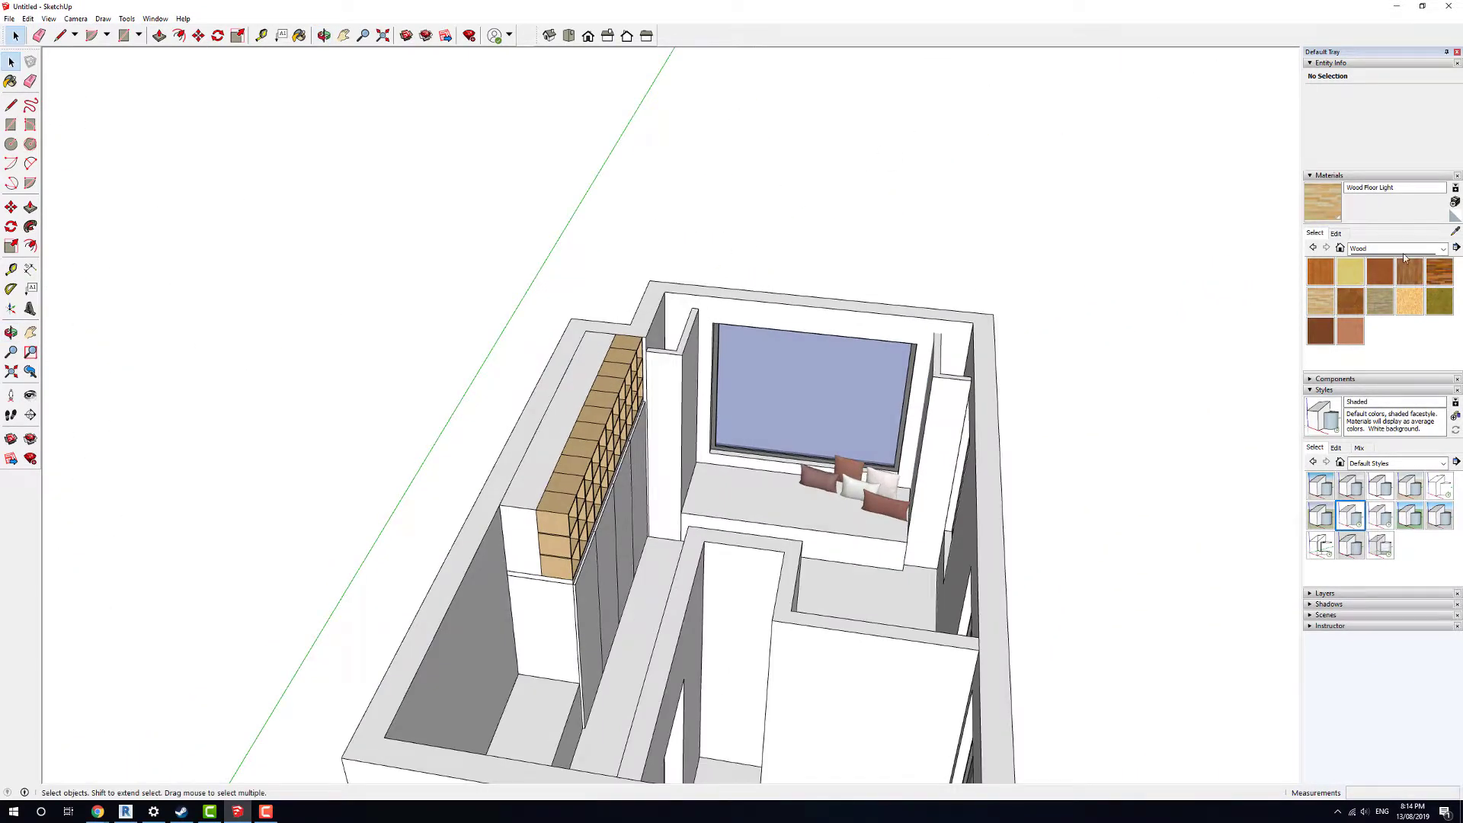
{"action": "middle_click_drag", "start_coordinate": [787, 404], "coordinate": [765, 405]}
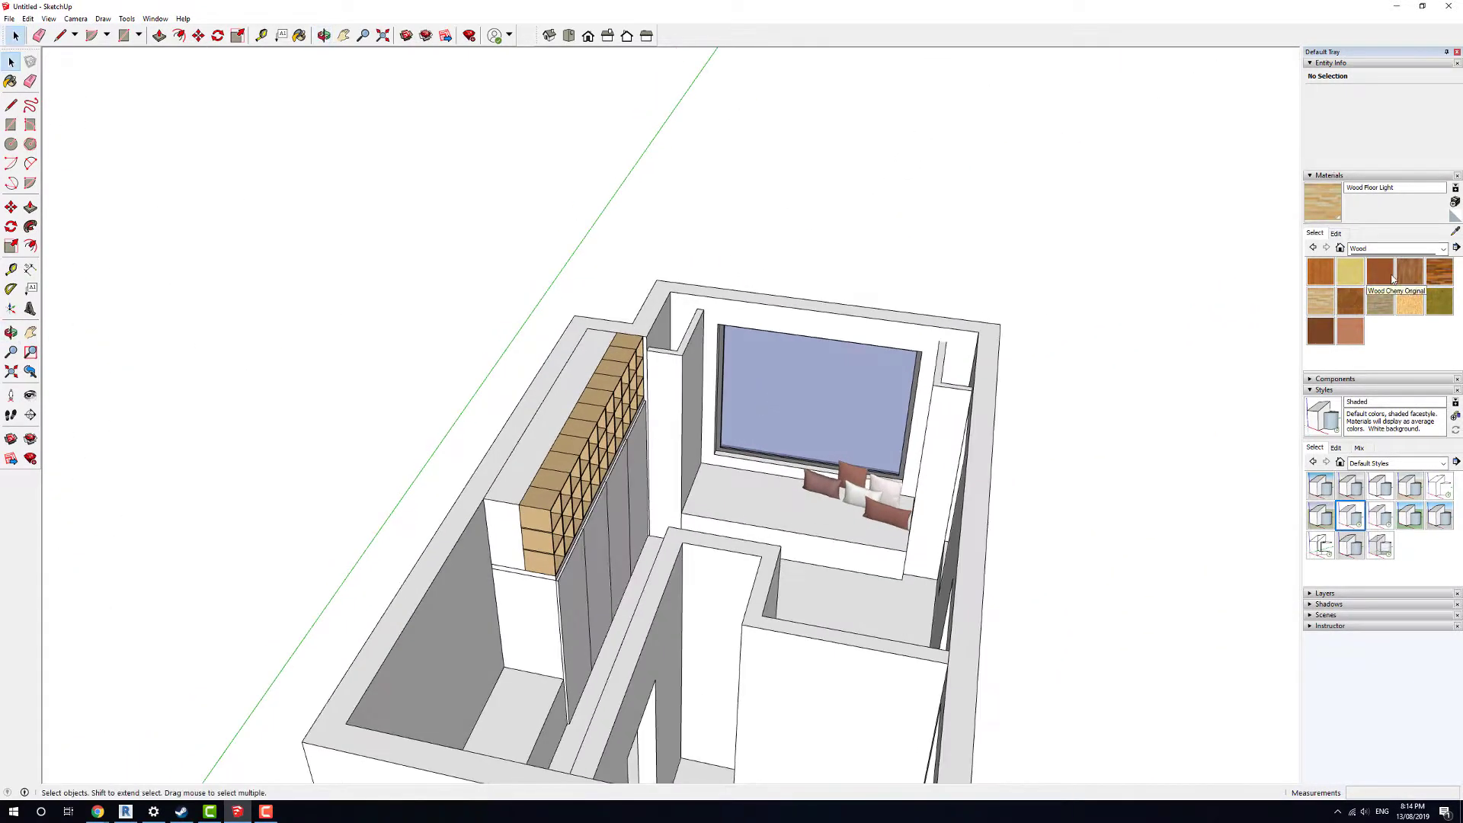
{"action": "left_click", "coordinate": [1444, 249]}
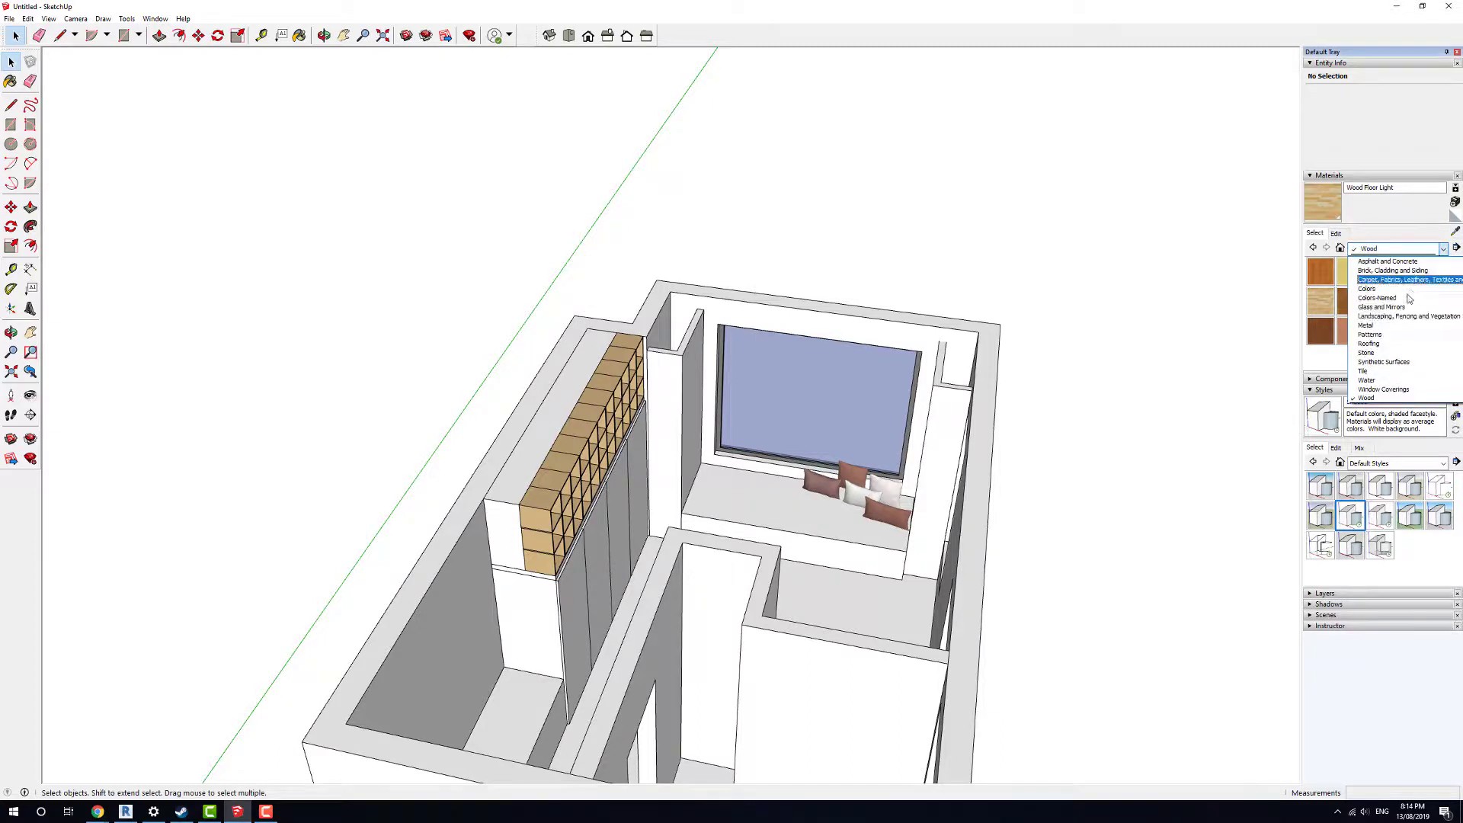
{"action": "left_click", "coordinate": [1376, 335]}
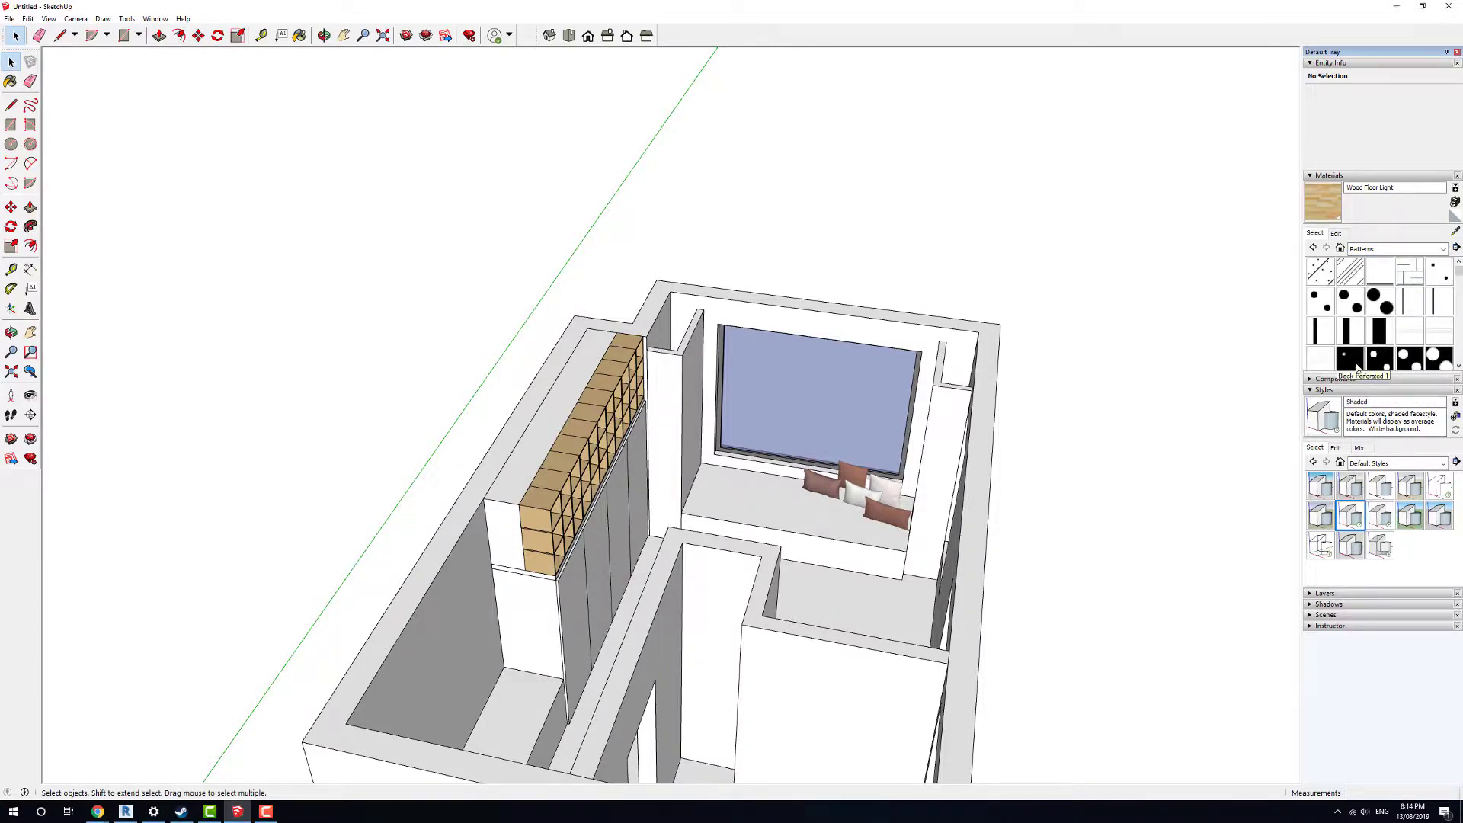
{"action": "scroll", "coordinate": [1370, 292], "scroll_direction": "up", "scroll_amount": 2}
{"action": "scroll", "coordinate": [1404, 351], "scroll_direction": "down", "scroll_amount": 4}
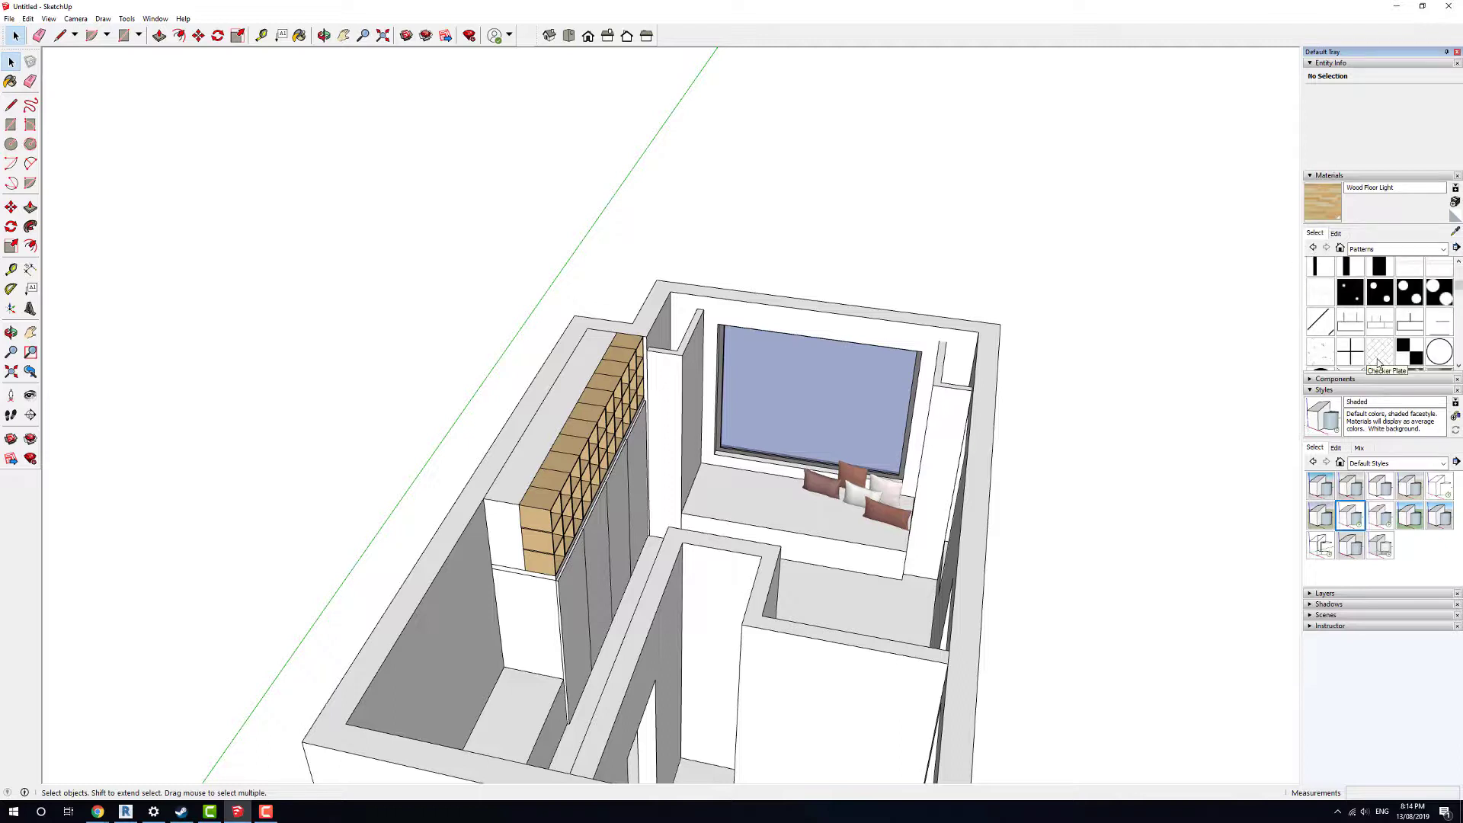
{"action": "scroll", "coordinate": [1345, 348], "scroll_direction": "down", "scroll_amount": 2}
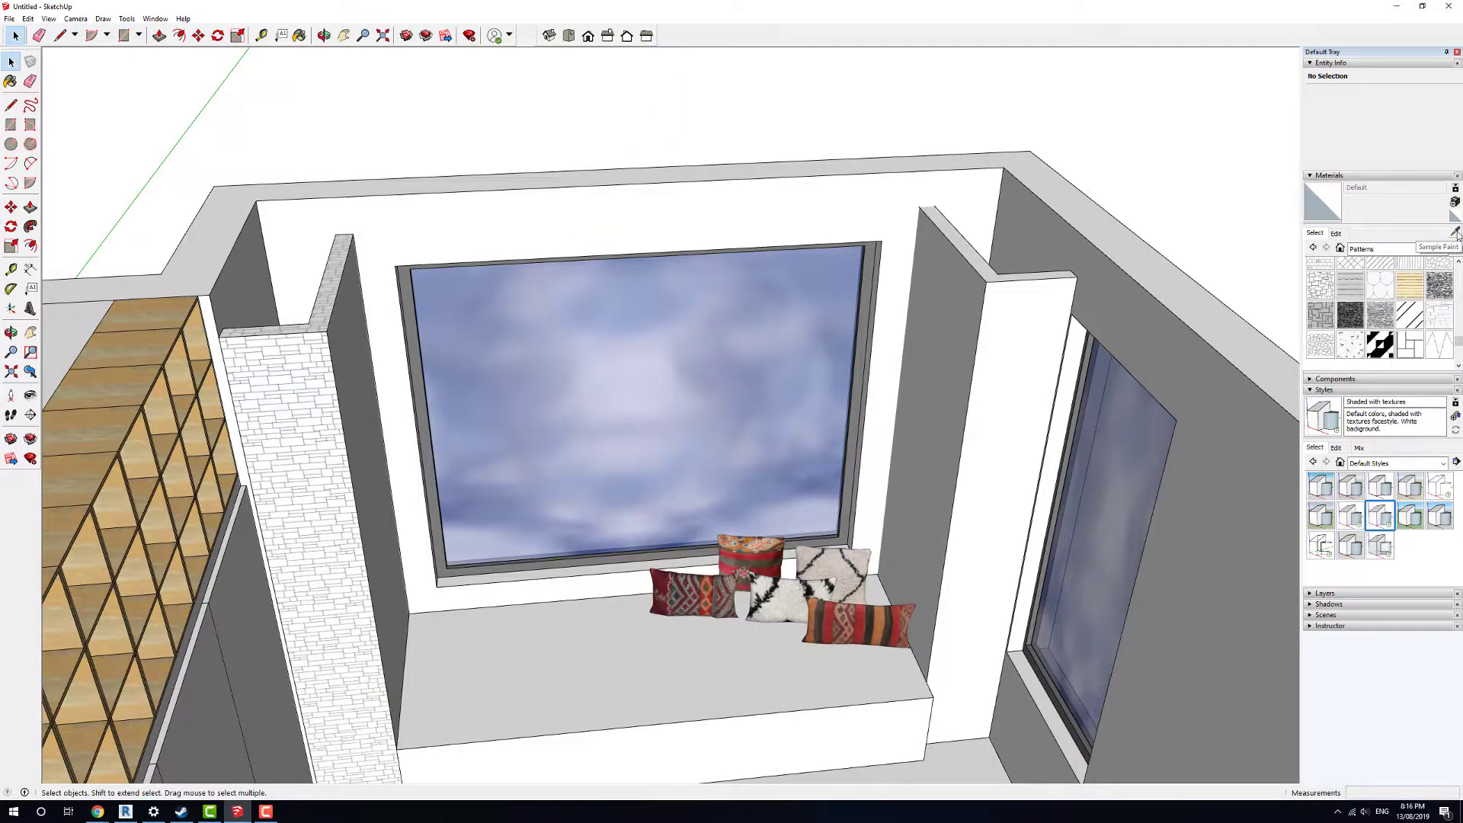
- Sample Stone Random Ashlar from the painted partition and apply it to the partition on the other side of the window seat
{"action": "left_click", "coordinate": [1455, 232]}
{"action": "left_click", "coordinate": [276, 366]}
{"action": "left_click", "coordinate": [1016, 317]}
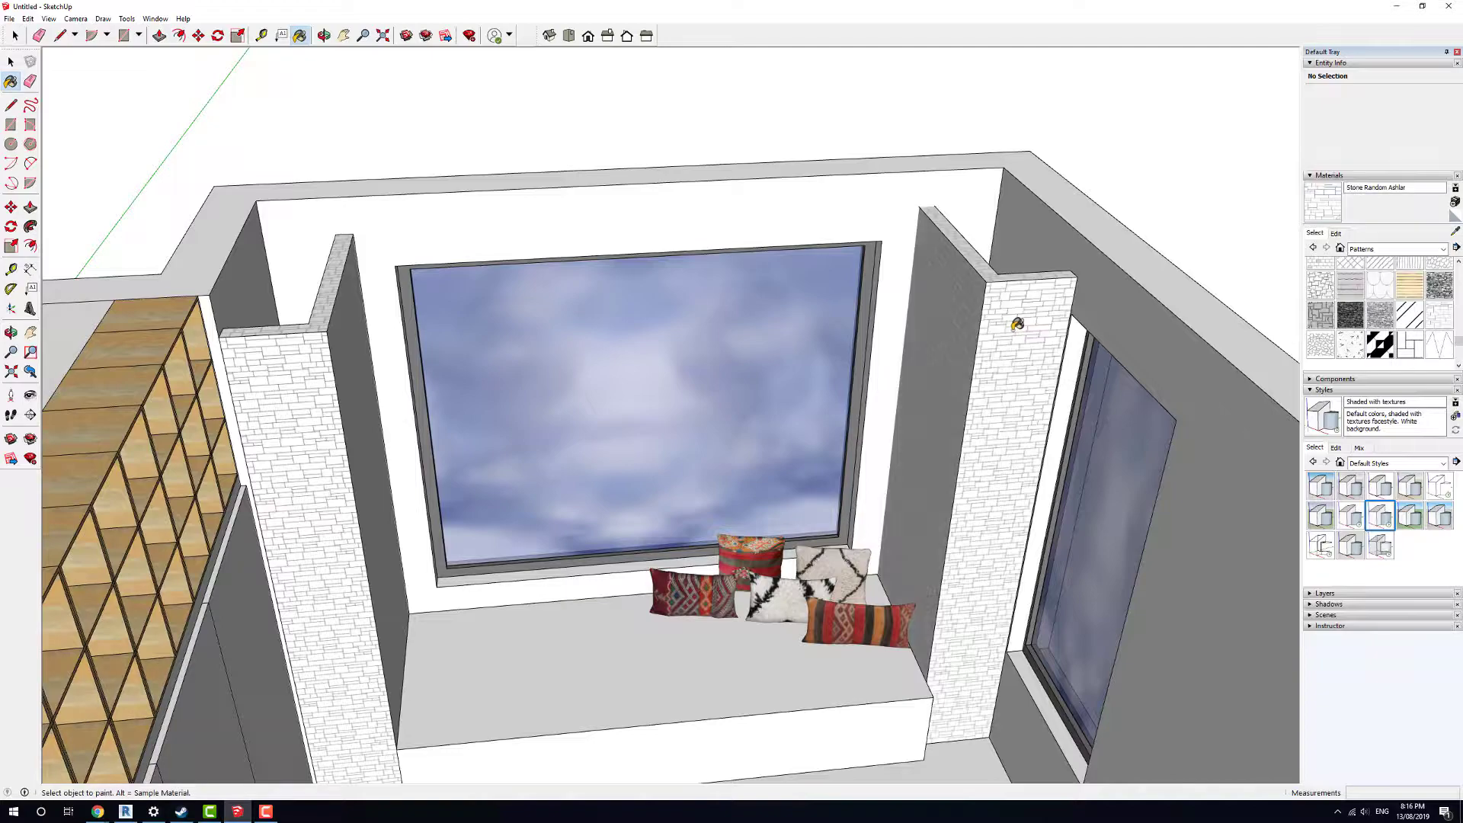
{"action": "mouse_move", "coordinate": [793, 363]}
{"action": "middle_mouse_down"}
{"action": "mouse_move", "coordinate": [811, 291]}
{"action": "mouse_move", "coordinate": [591, 340]}
{"action": "middle_mouse_up"}
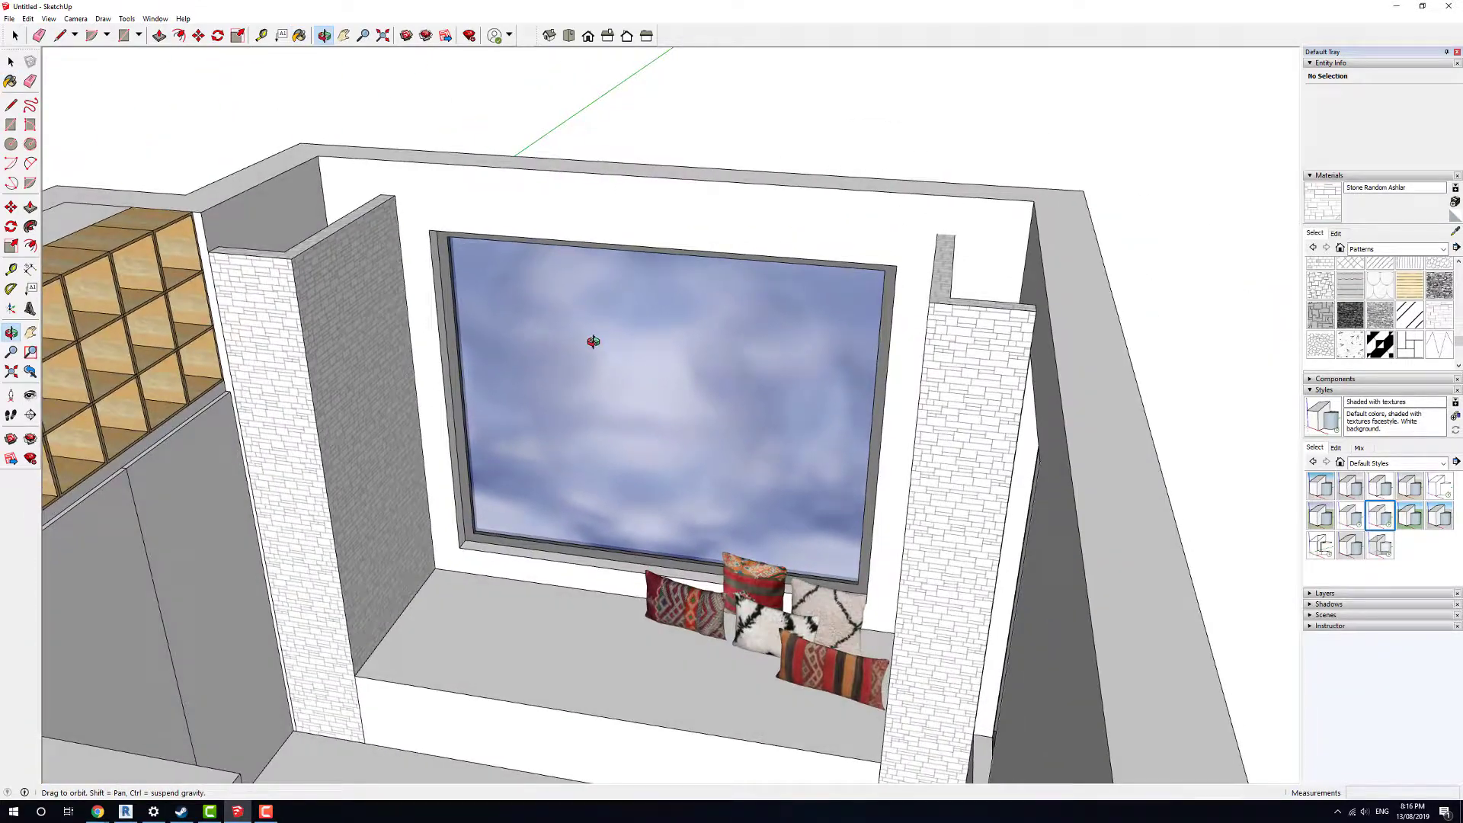
{"action": "mouse_move", "coordinate": [732, 369]}
{"action": "middle_mouse_down"}
{"action": "mouse_move", "coordinate": [521, 378]}
{"action": "mouse_move", "coordinate": [925, 389]}
{"action": "mouse_move", "coordinate": [1127, 300]}
{"action": "mouse_move", "coordinate": [1160, 262]}
{"action": "mouse_move", "coordinate": [731, 303]}
{"action": "middle_mouse_up"}
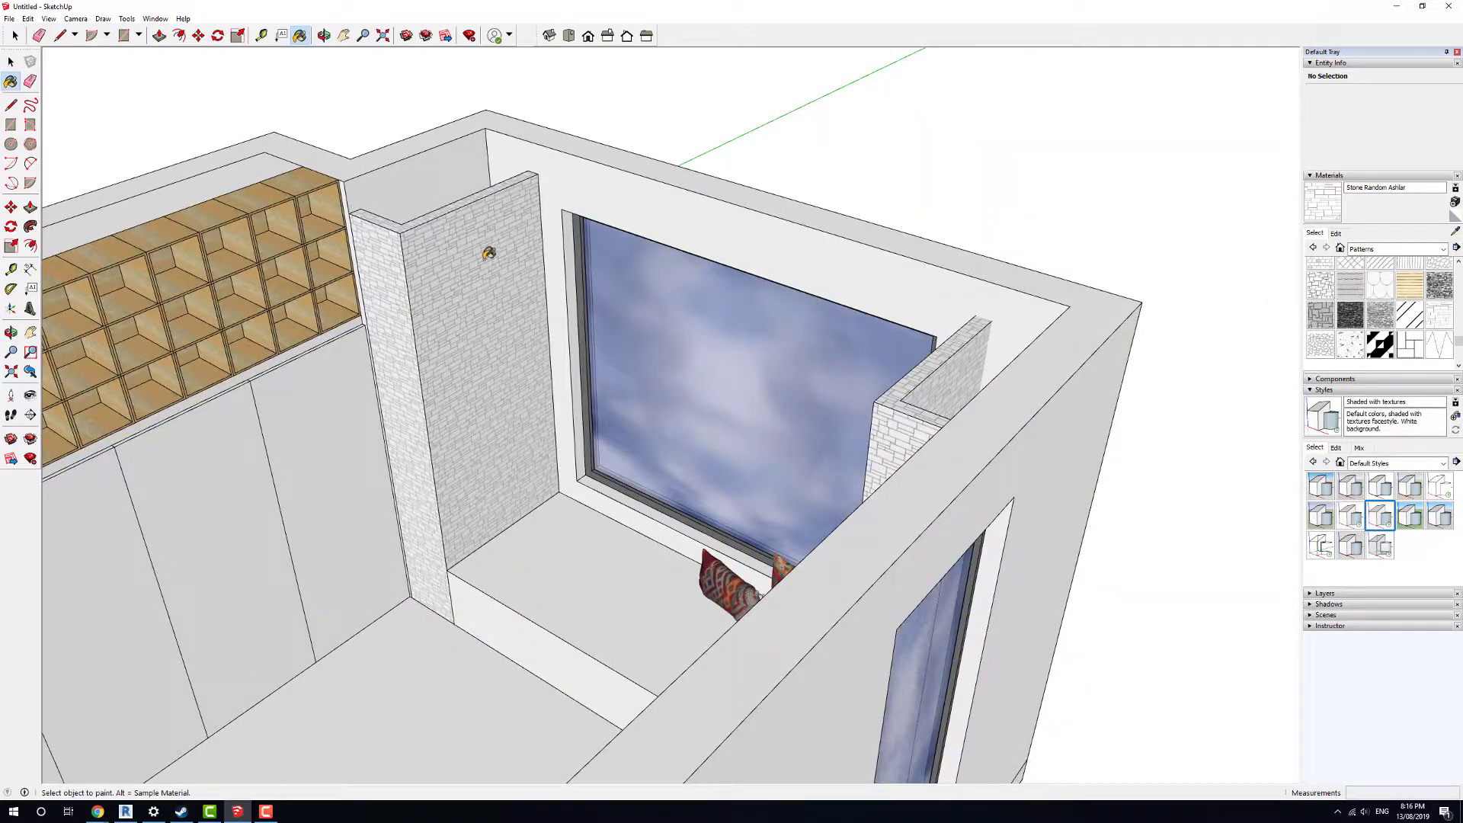
- Open the outer walls group and paint the end wall's inner face around the large window with Stone Random Ashlar
{"action": "key", "text": "space"}
{"action": "double_click", "coordinate": [757, 246]}
{"action": "left_click", "coordinate": [709, 226]}
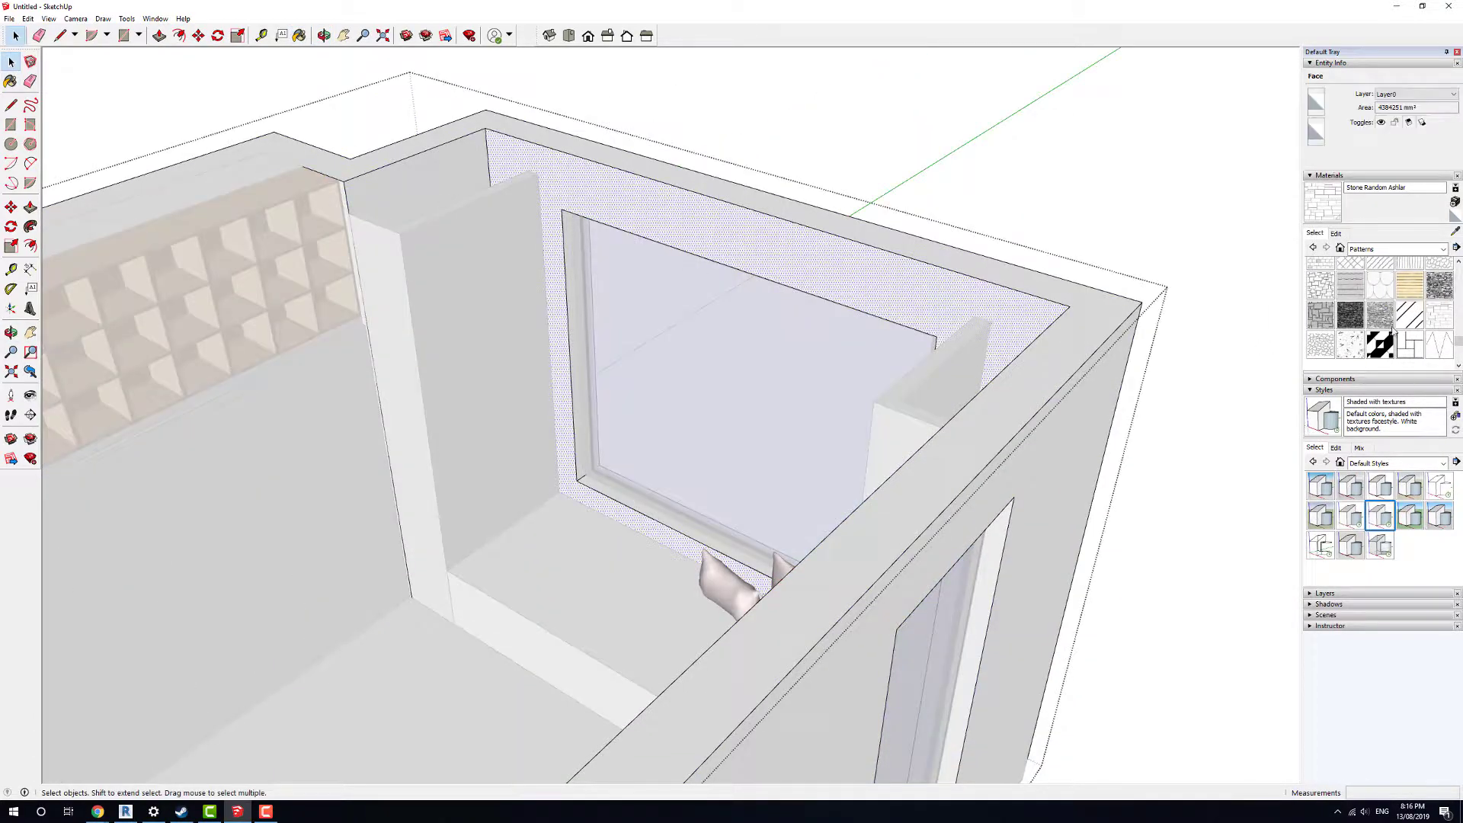
{"action": "left_click", "coordinate": [1439, 314]}
{"action": "left_click", "coordinate": [864, 256]}
- Look over the apartment from several angles to check the stone pattern on the end wall and partitions
{"action": "mouse_move", "coordinate": [1088, 140]}
{"action": "middle_mouse_down"}
{"action": "mouse_move", "coordinate": [970, 235]}
{"action": "mouse_move", "coordinate": [813, 317]}
{"action": "mouse_move", "coordinate": [892, 367]}
{"action": "mouse_move", "coordinate": [895, 389]}
{"action": "mouse_move", "coordinate": [754, 373]}
{"action": "mouse_move", "coordinate": [761, 350]}
{"action": "mouse_move", "coordinate": [623, 354]}
{"action": "mouse_move", "coordinate": [853, 343]}
{"action": "mouse_move", "coordinate": [461, 399]}
{"action": "mouse_move", "coordinate": [979, 460]}
{"action": "middle_mouse_up"}
{"action": "middle_click_drag", "start_coordinate": [920, 294], "coordinate": [717, 368]}
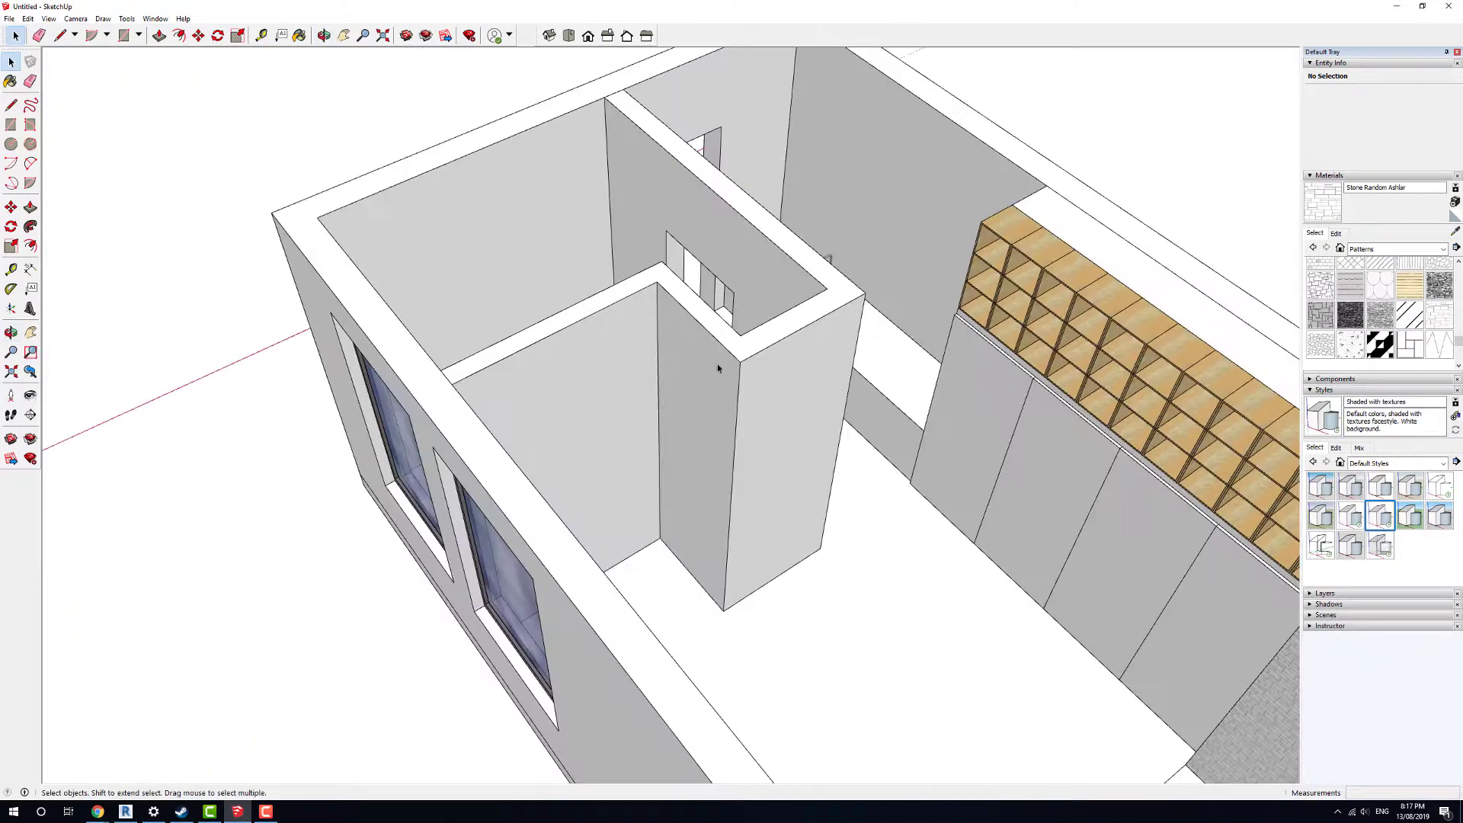
{"action": "middle_click_drag", "start_coordinate": [554, 375], "coordinate": [950, 313]}
{"action": "middle_click_drag", "start_coordinate": [888, 252], "coordinate": [765, 482]}
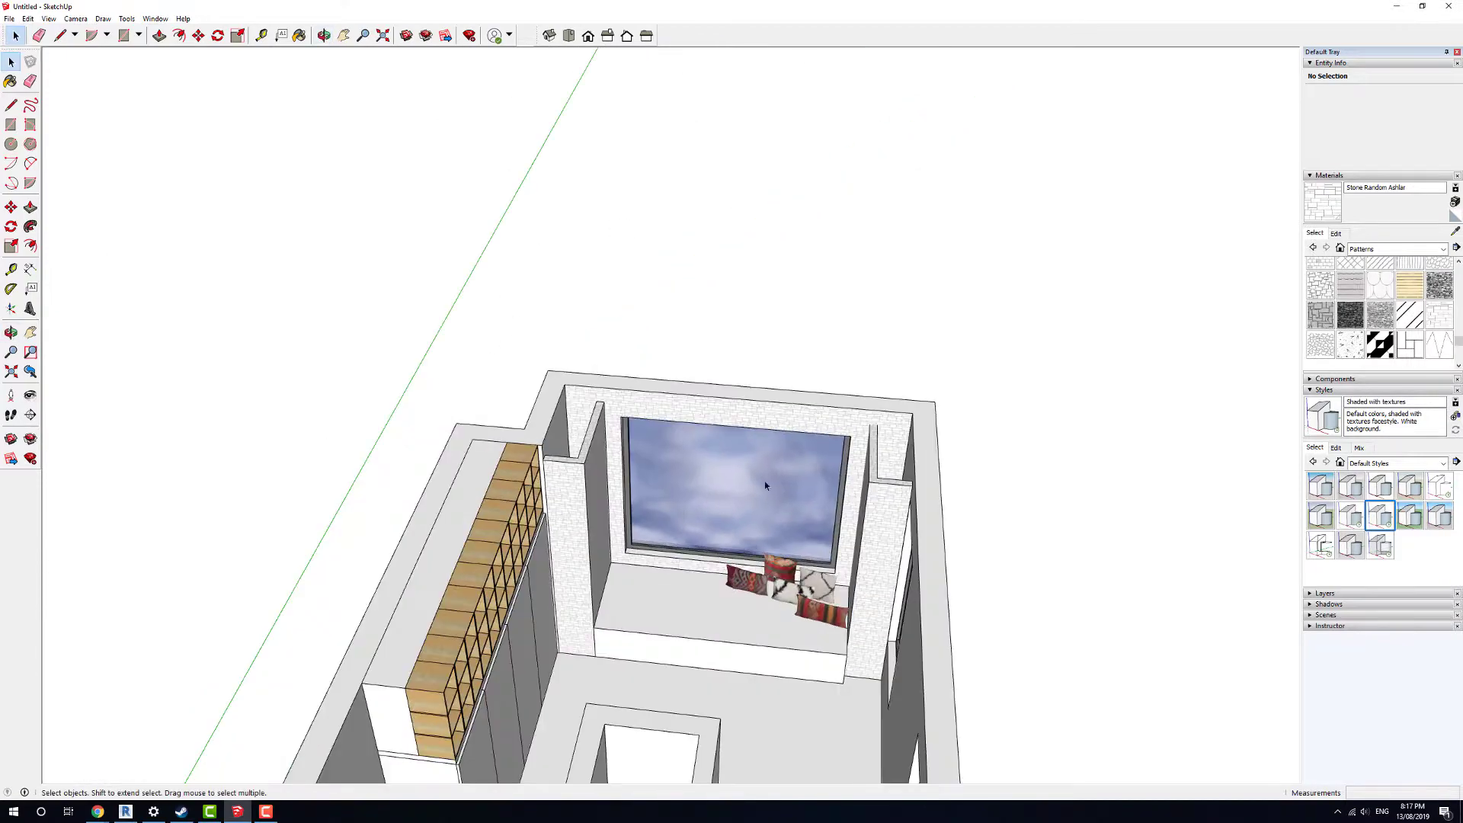
{"action": "scroll", "coordinate": [765, 481], "scroll_direction": "up", "scroll_amount": 4}
{"action": "middle_click_drag", "start_coordinate": [950, 516], "coordinate": [561, 438]}
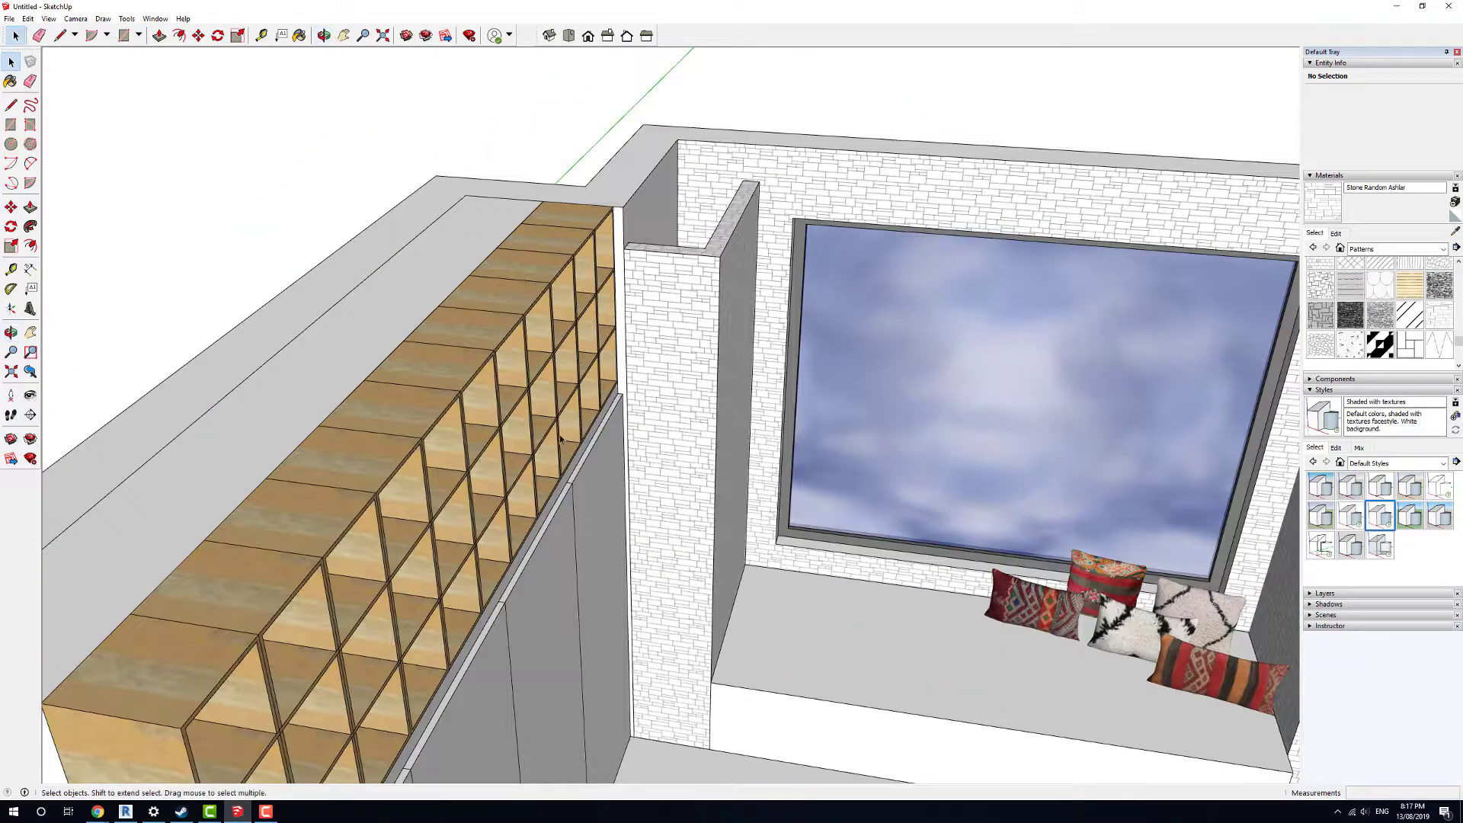
{"action": "middle_click_drag", "start_coordinate": [795, 473], "coordinate": [594, 404]}
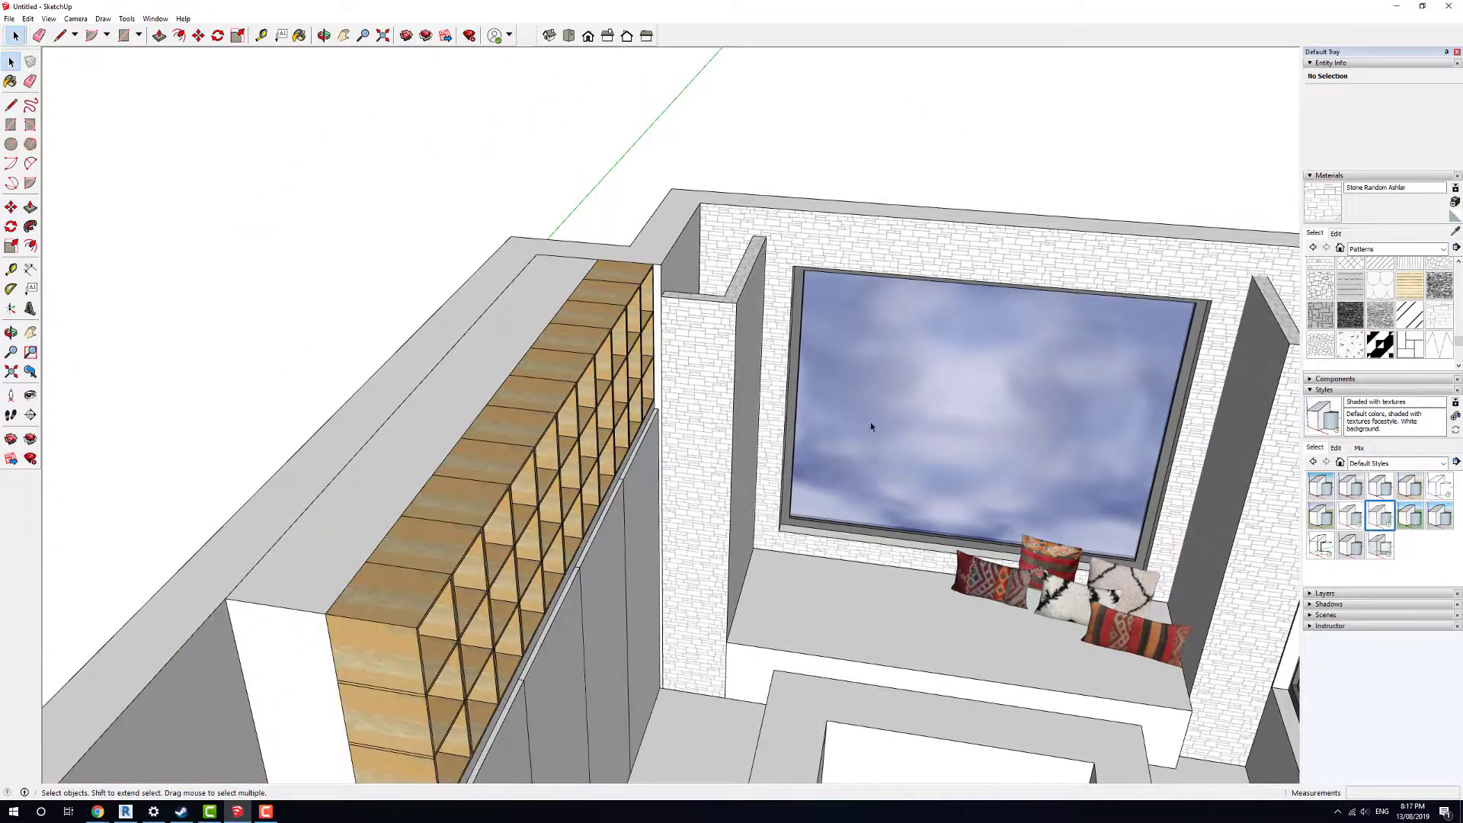
- Select the cubby shelf, sample its Wood Floor Light material and examine the material's colour, texture size and opacity settings
{"action": "left_click", "coordinate": [564, 354]}
{"action": "middle_click_drag", "start_coordinate": [564, 353], "coordinate": [659, 362]}
{"action": "middle_click_drag", "start_coordinate": [659, 362], "coordinate": [724, 442]}
{"action": "scroll", "coordinate": [524, 505], "scroll_direction": "up", "scroll_amount": 5}
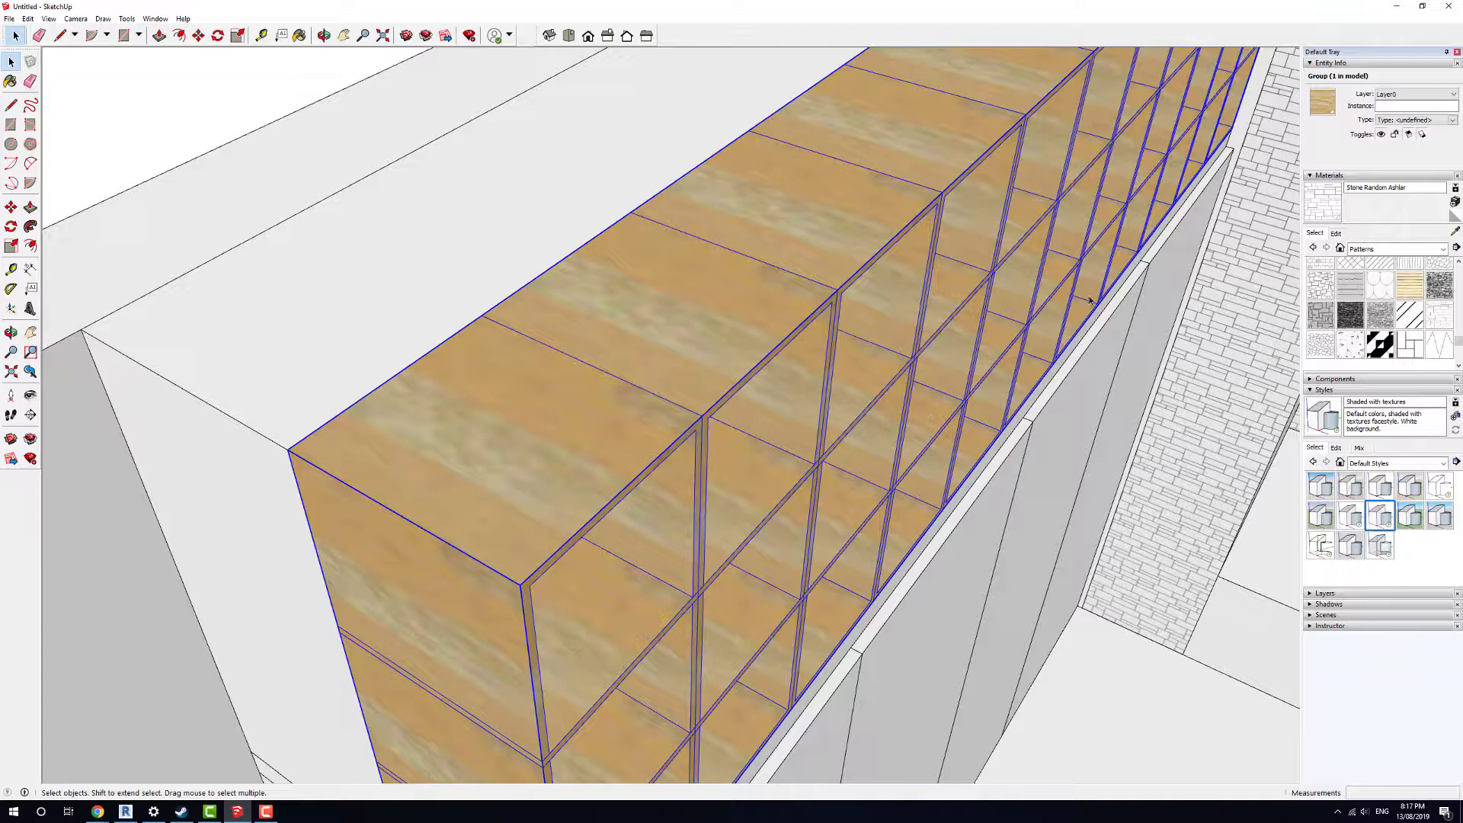
{"action": "left_click", "coordinate": [1456, 232]}
{"action": "left_click", "coordinate": [882, 381]}
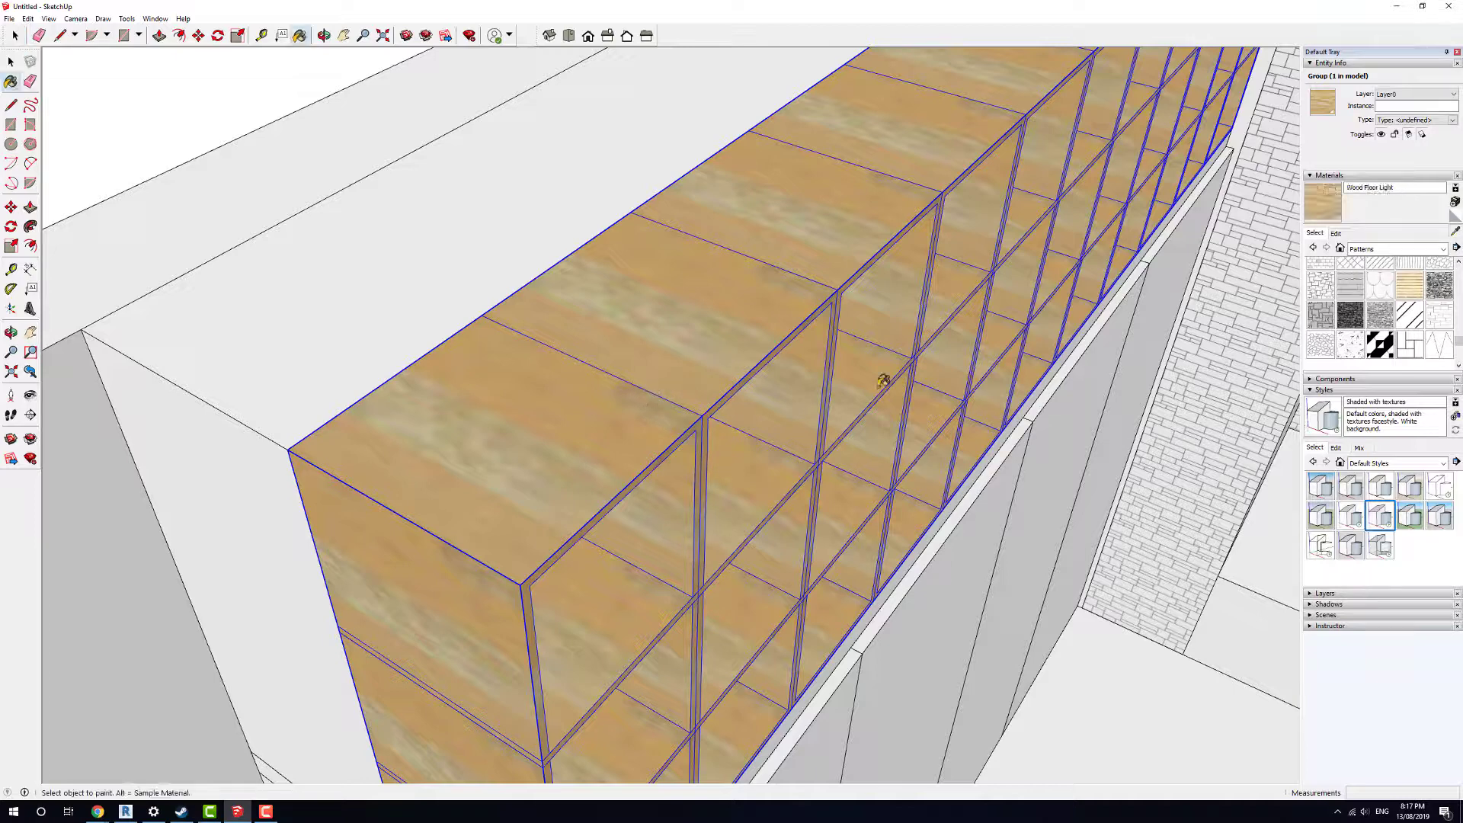
{"action": "left_click", "coordinate": [1335, 233]}
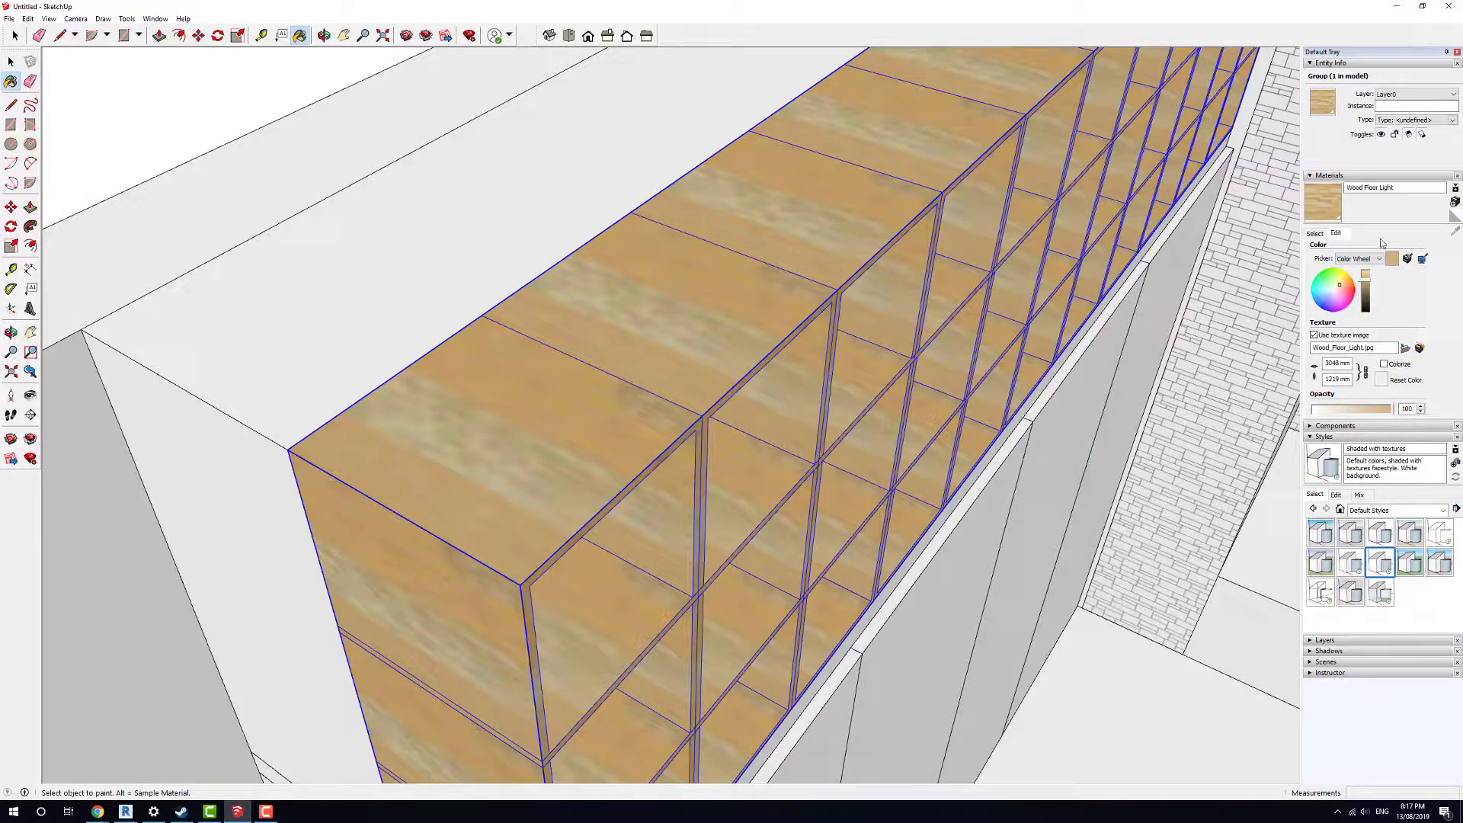
{"action": "left_click_drag", "start_coordinate": [1355, 413], "coordinate": [1407, 418]}
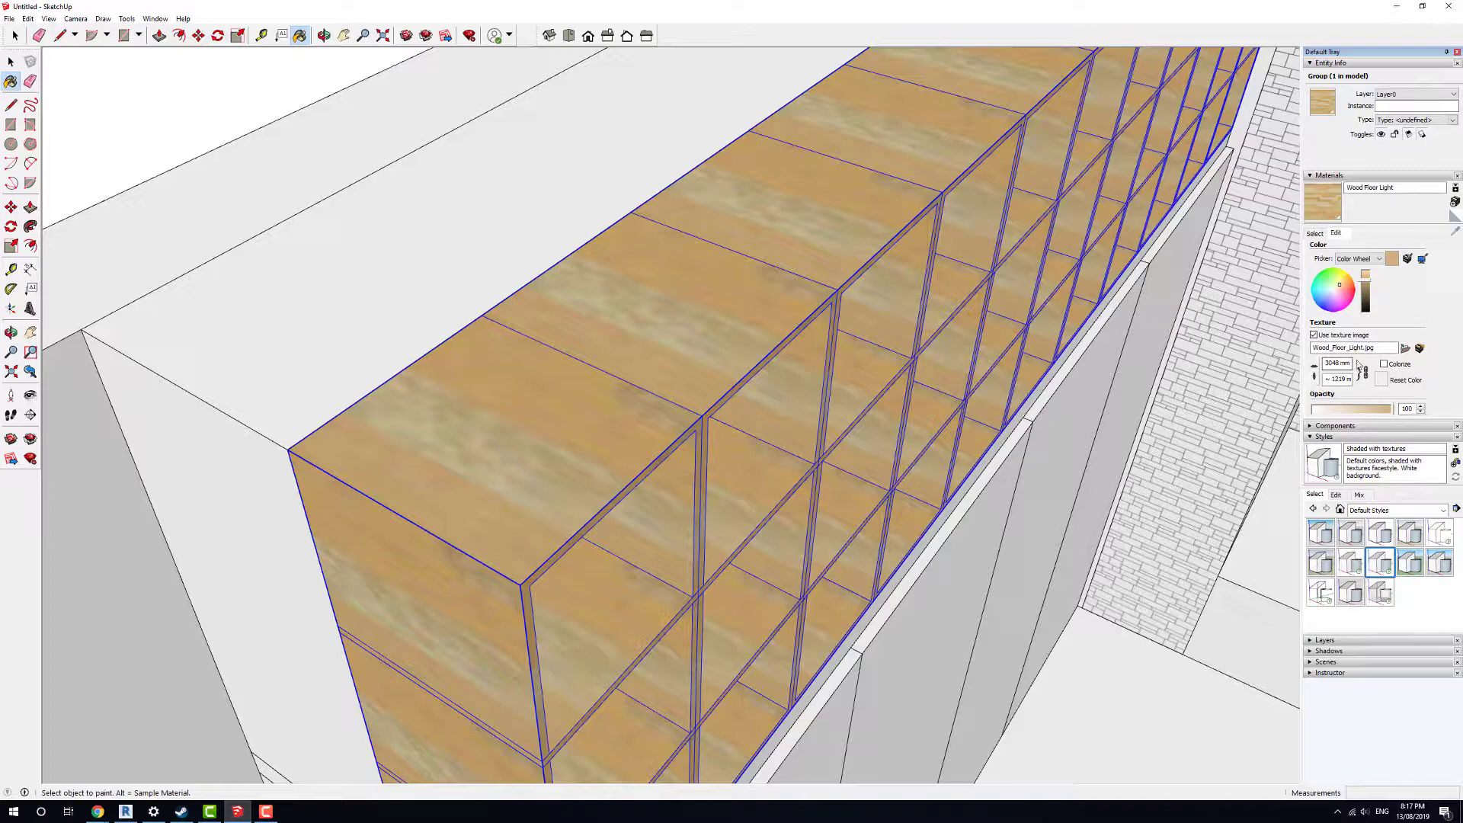
{"action": "scroll", "coordinate": [730, 411], "scroll_direction": "down", "scroll_amount": 5}
{"action": "middle_click_drag", "start_coordinate": [803, 386], "coordinate": [612, 279]}
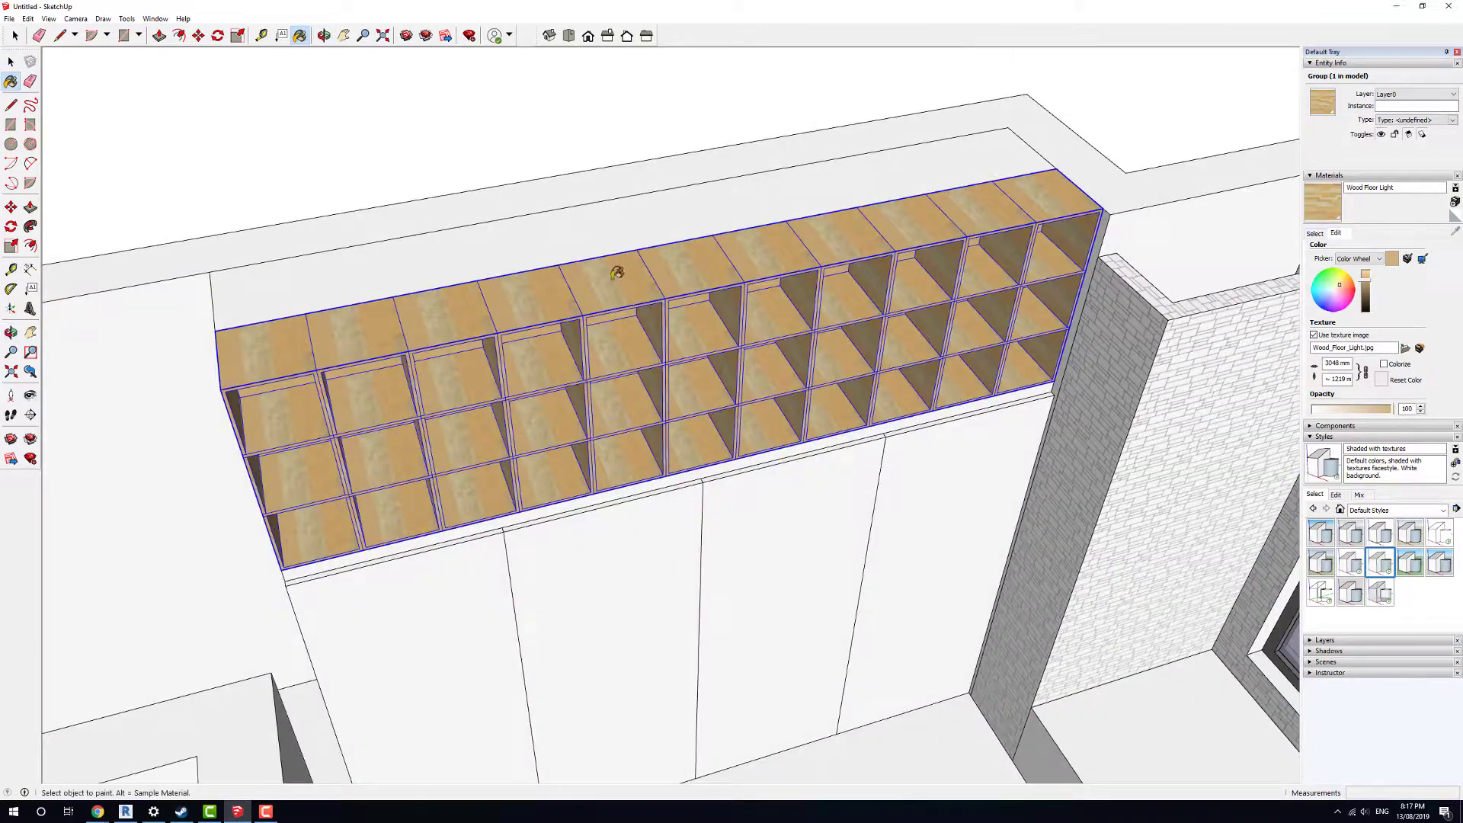
- Return to choosing materials and switch the collection from Patterns to Wood
{"action": "left_click", "coordinate": [1316, 234]}
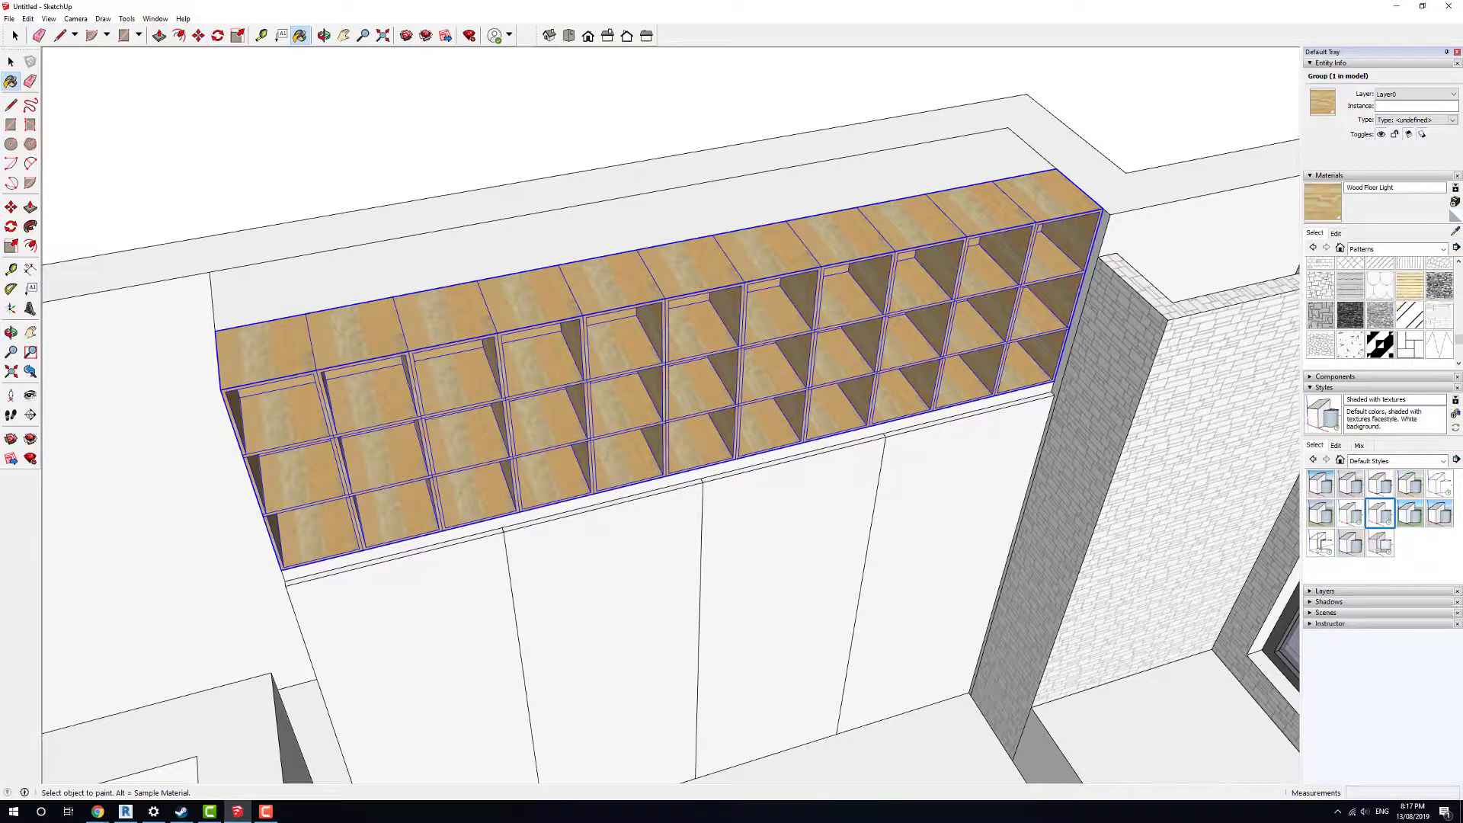
{"action": "left_click", "coordinate": [1443, 249]}
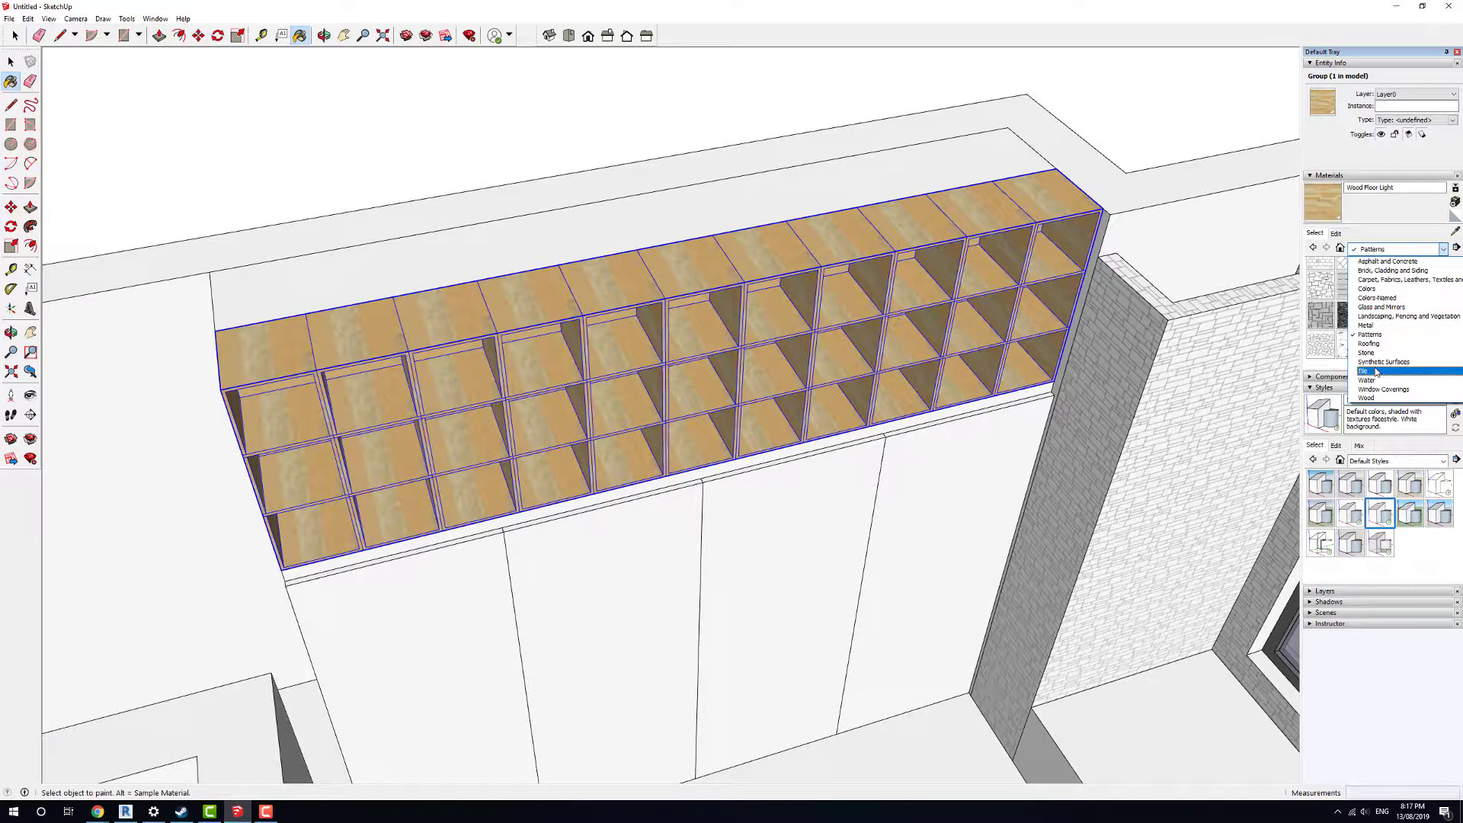
{"action": "left_click", "coordinate": [1366, 398]}
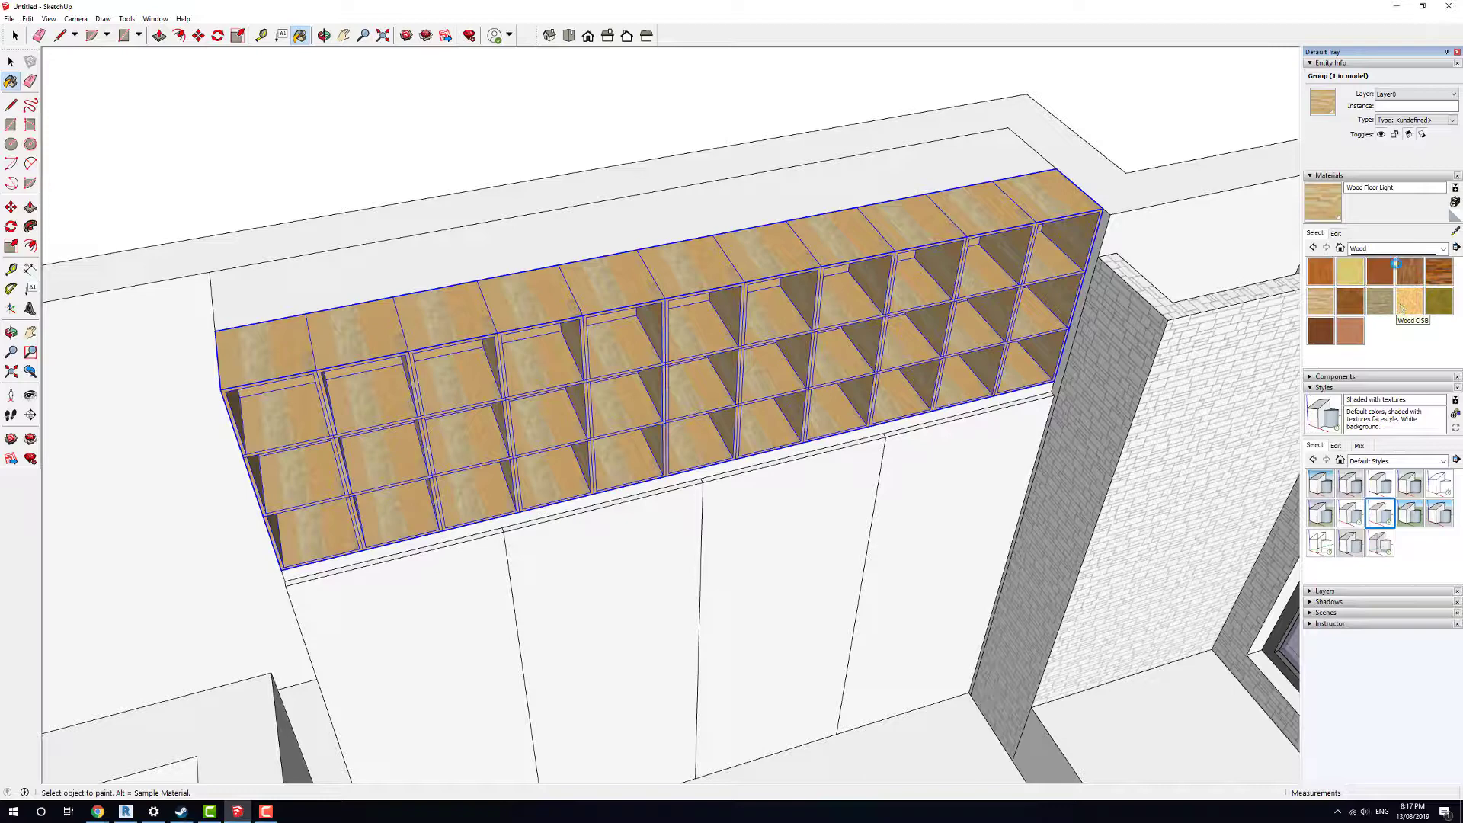
- Try creating a material named Timber Material, exploring the RGB and Color Wheel pickers and the texture image browser
{"action": "left_click", "coordinate": [1454, 202]}
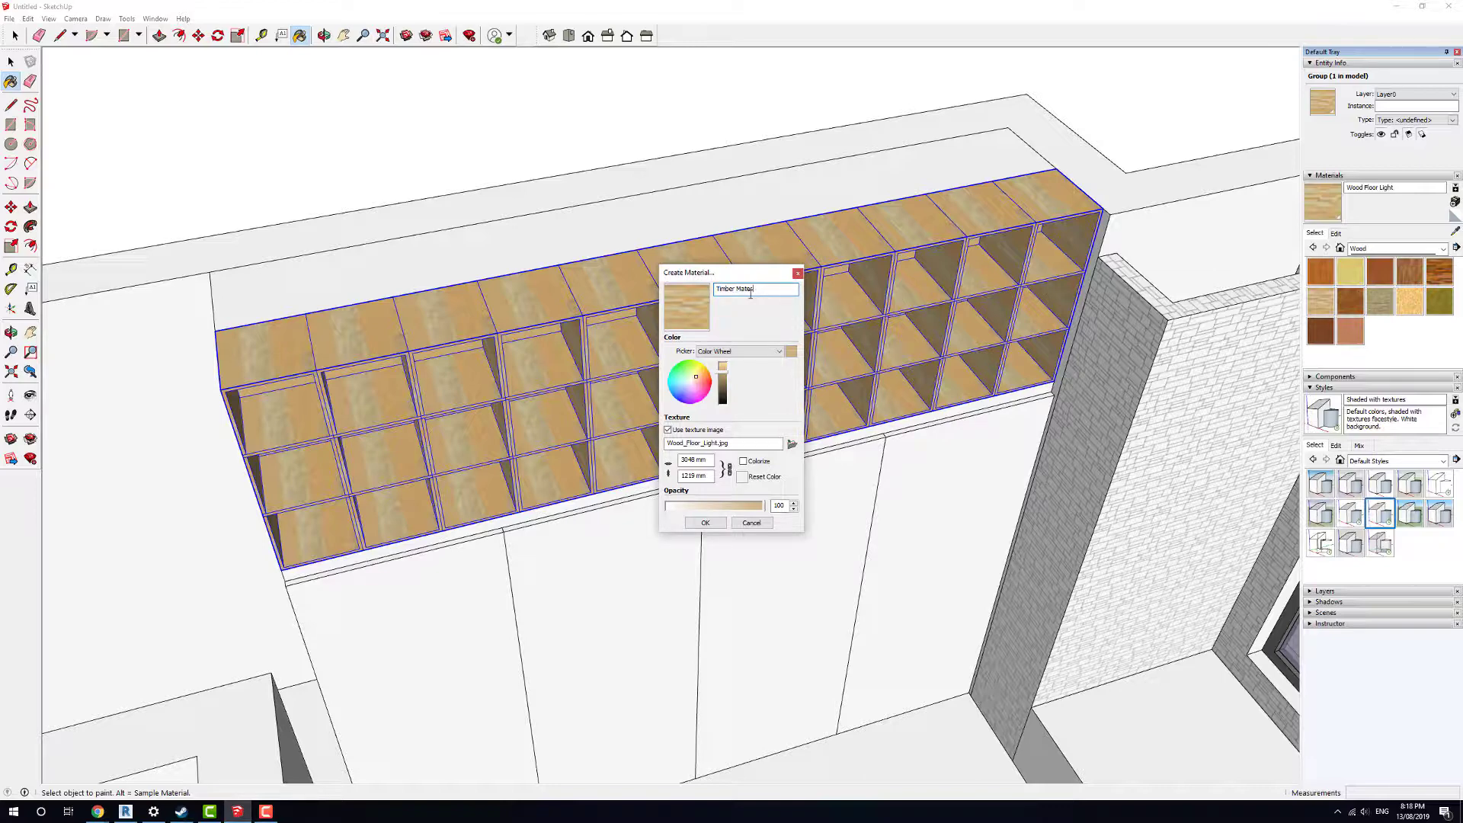
{"action": "left_click", "coordinate": [730, 354]}
{"action": "left_click", "coordinate": [716, 383]}
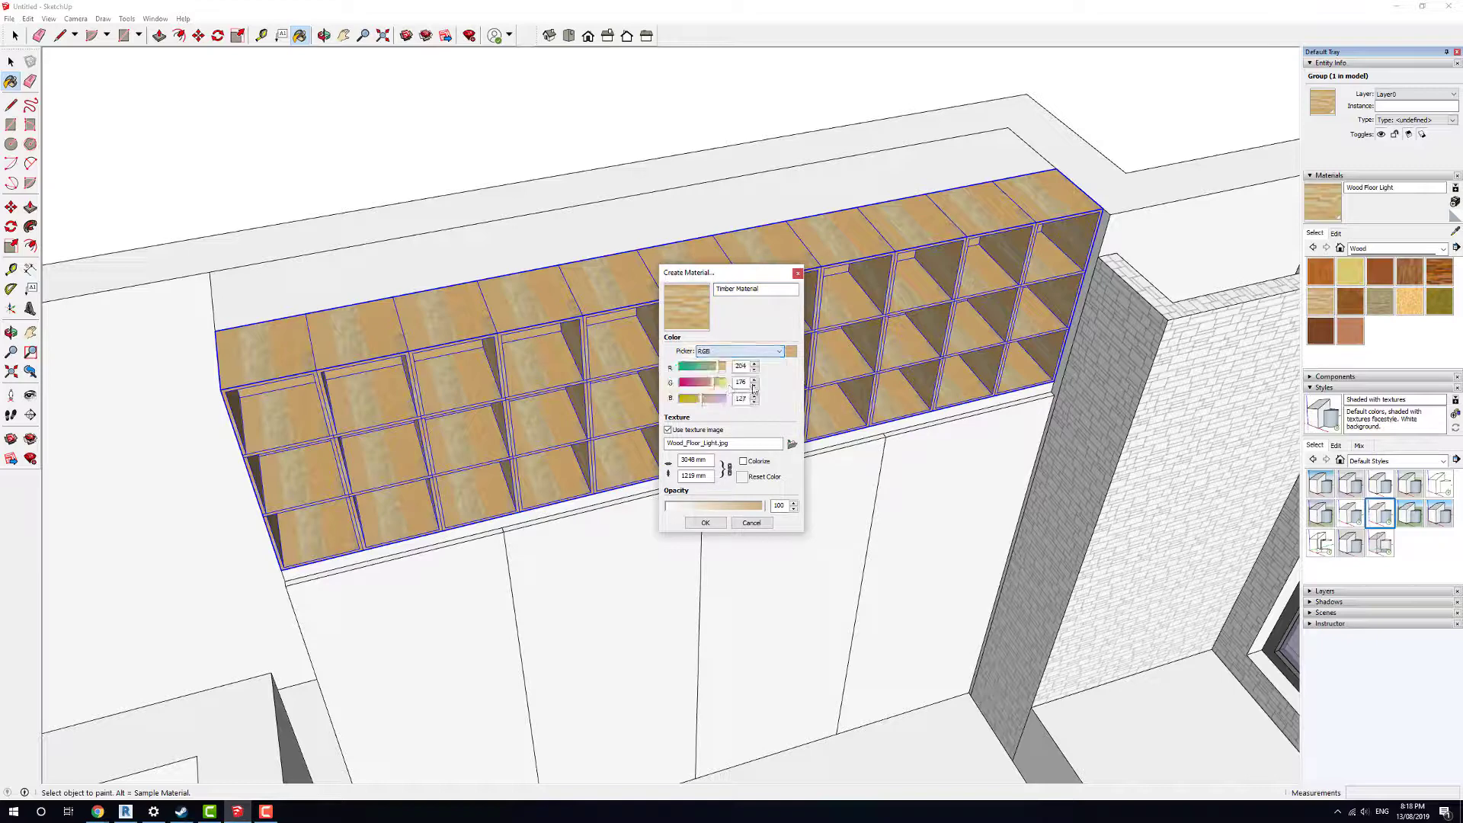
{"action": "left_click", "coordinate": [768, 352]}
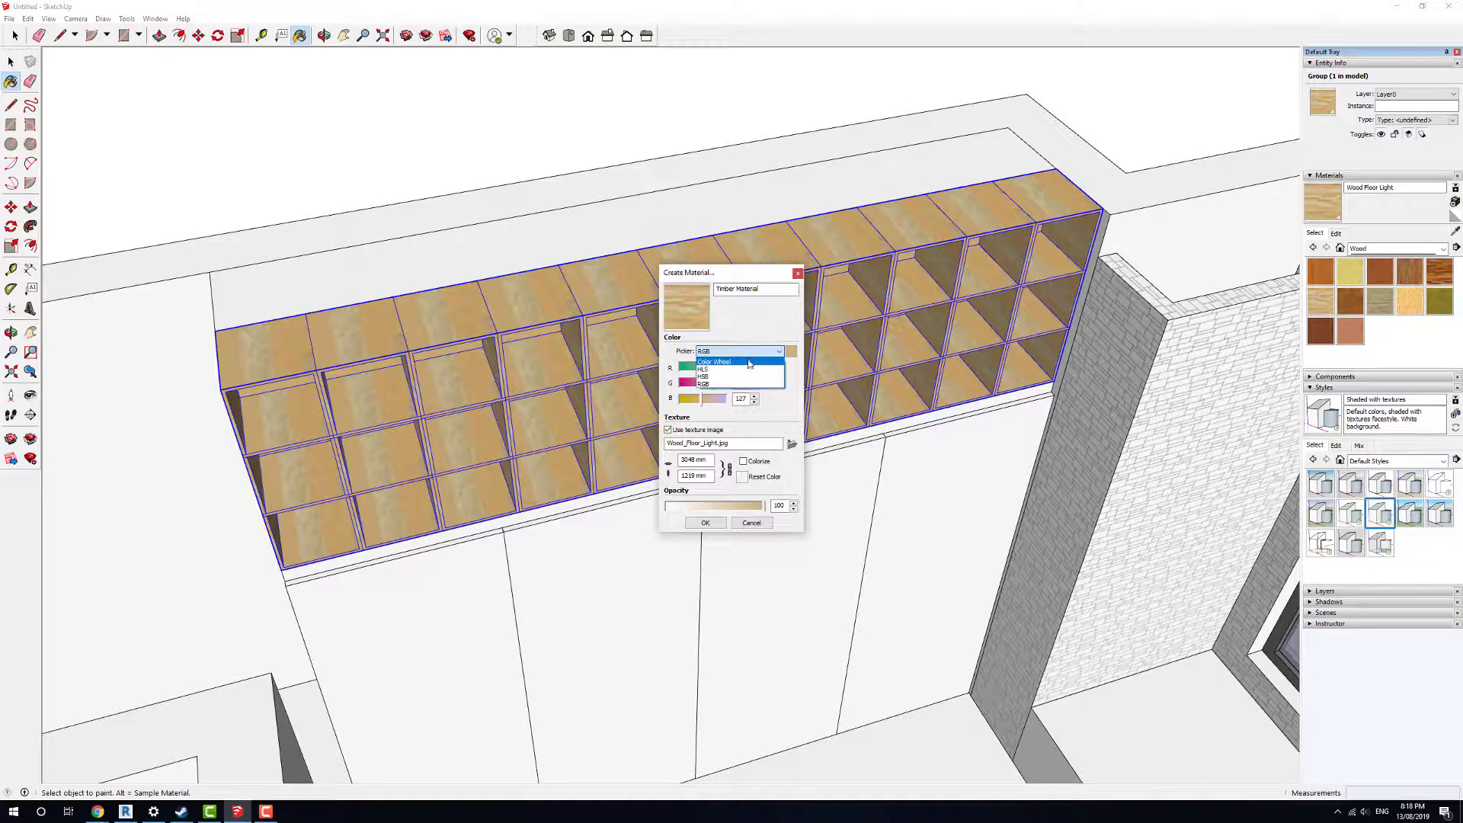
{"action": "left_click", "coordinate": [720, 360]}
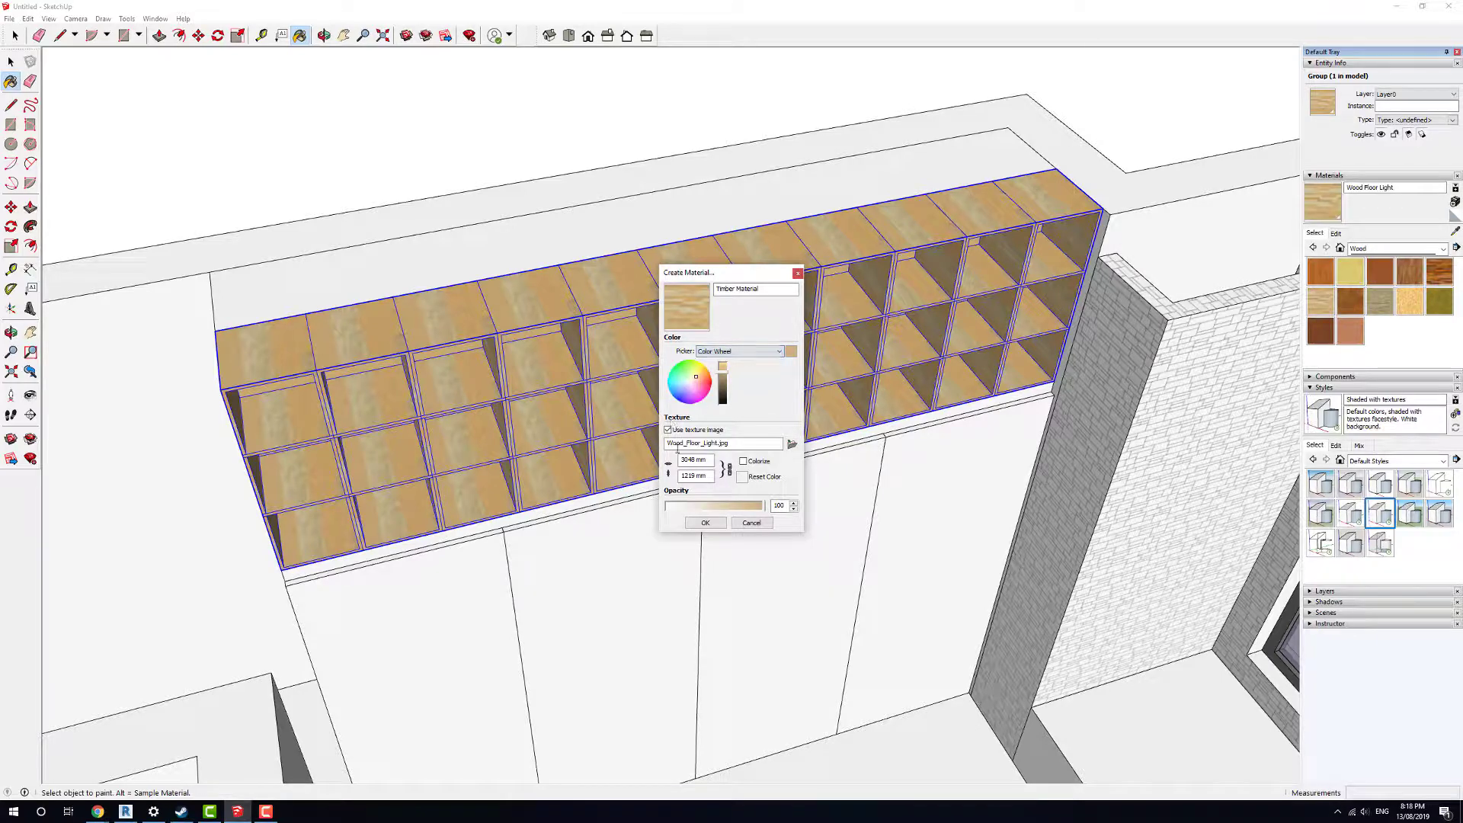
{"action": "left_click", "coordinate": [793, 444]}
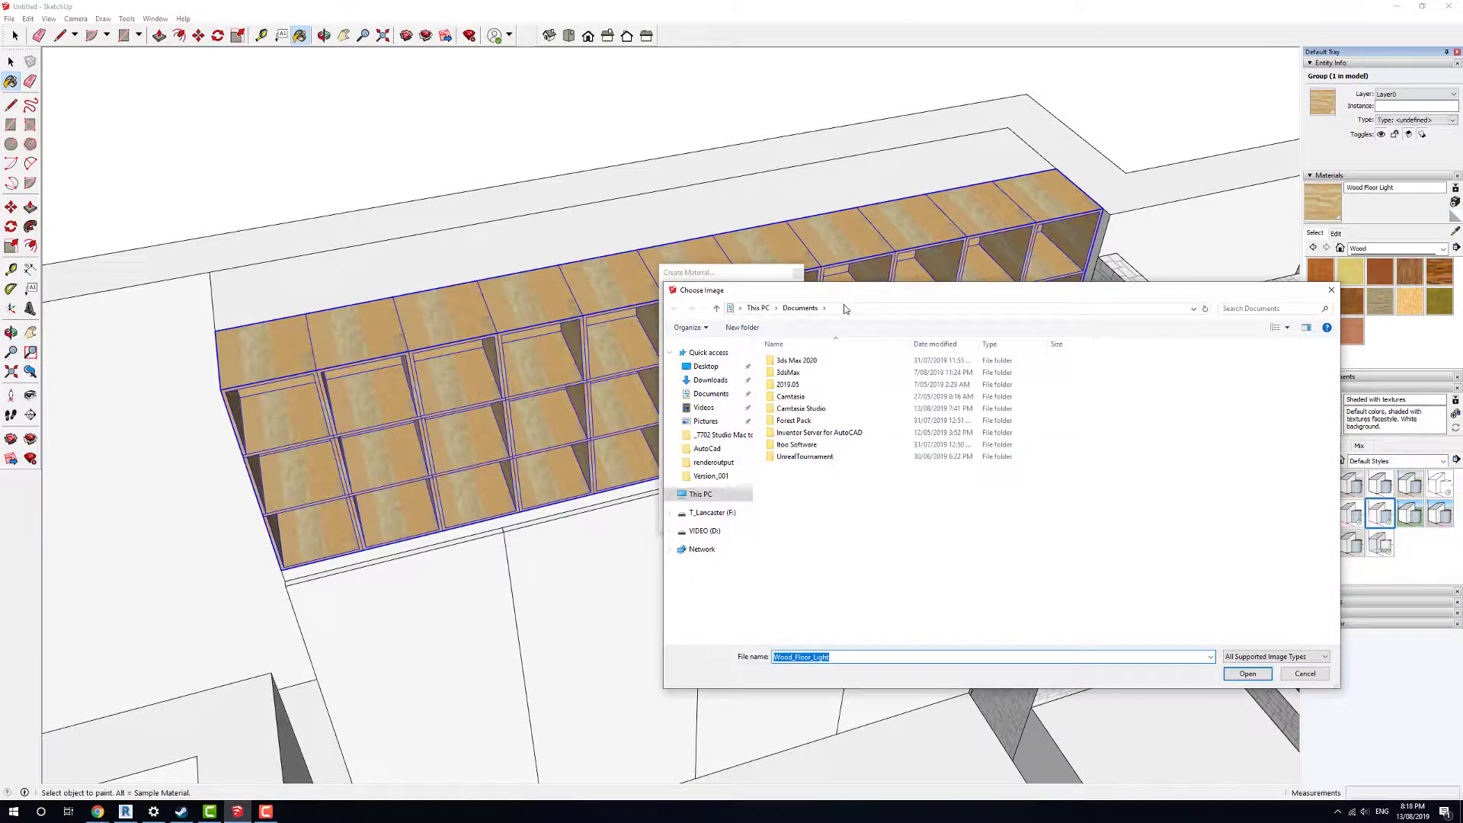
{"action": "left_click", "coordinate": [1332, 291]}
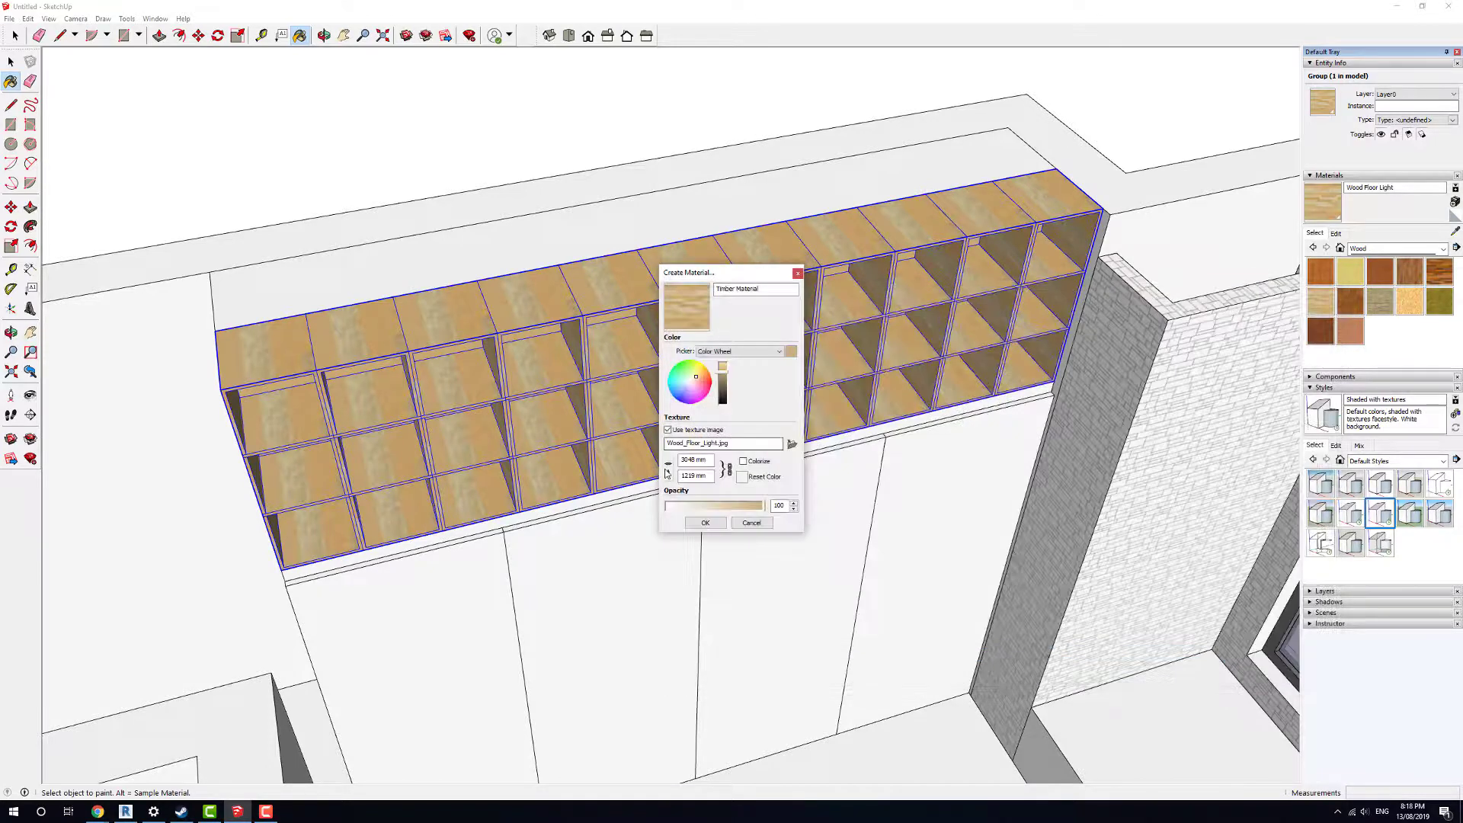
{"action": "left_click", "coordinate": [751, 523]}
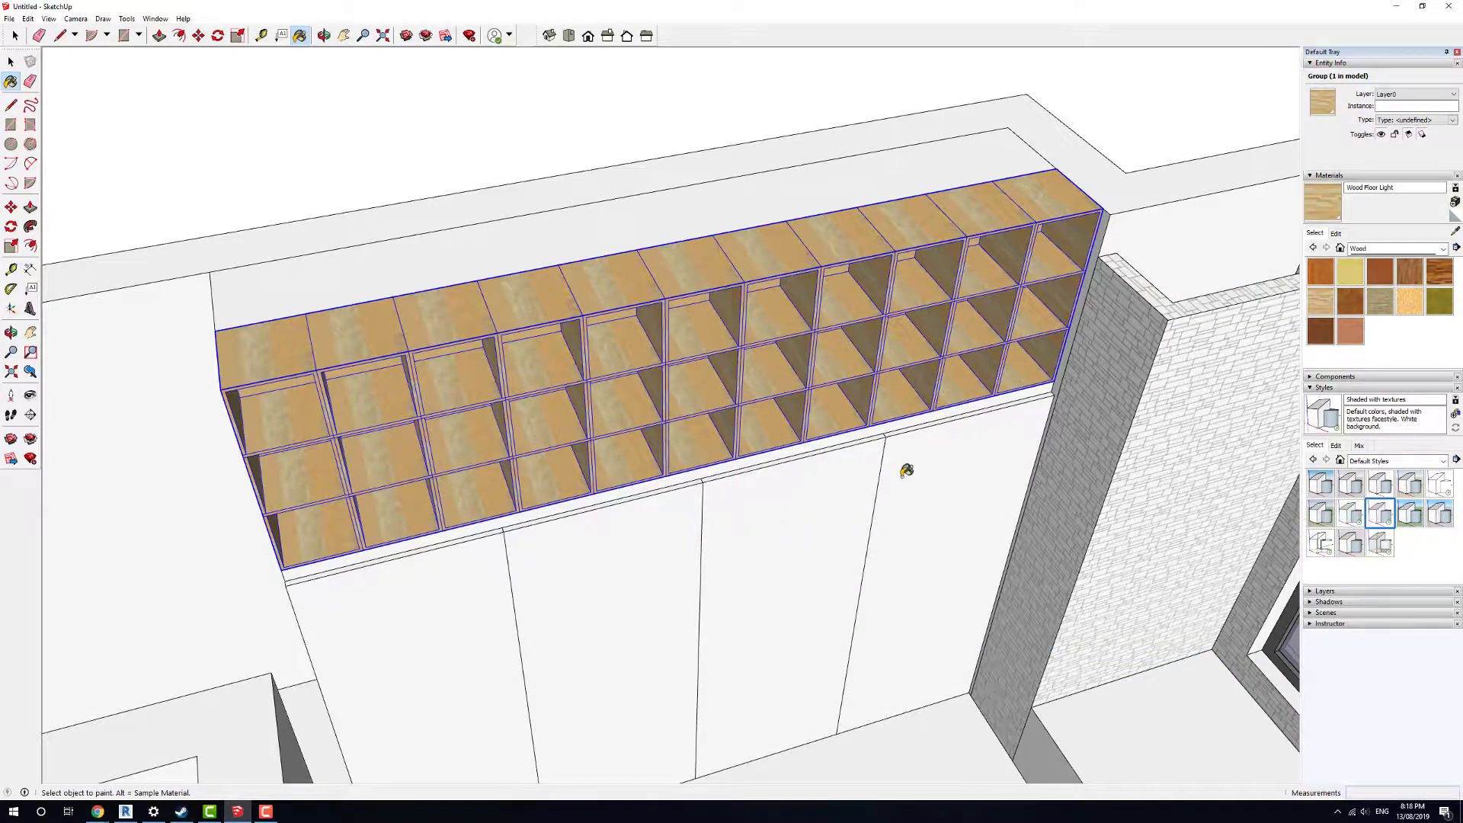
- Deselect the cubby shelf and view the whole apartment from above
{"action": "middle_click_drag", "start_coordinate": [1038, 448], "coordinate": [1140, 419]}
{"action": "key", "text": "space"}
{"action": "left_click", "coordinate": [483, 102]}
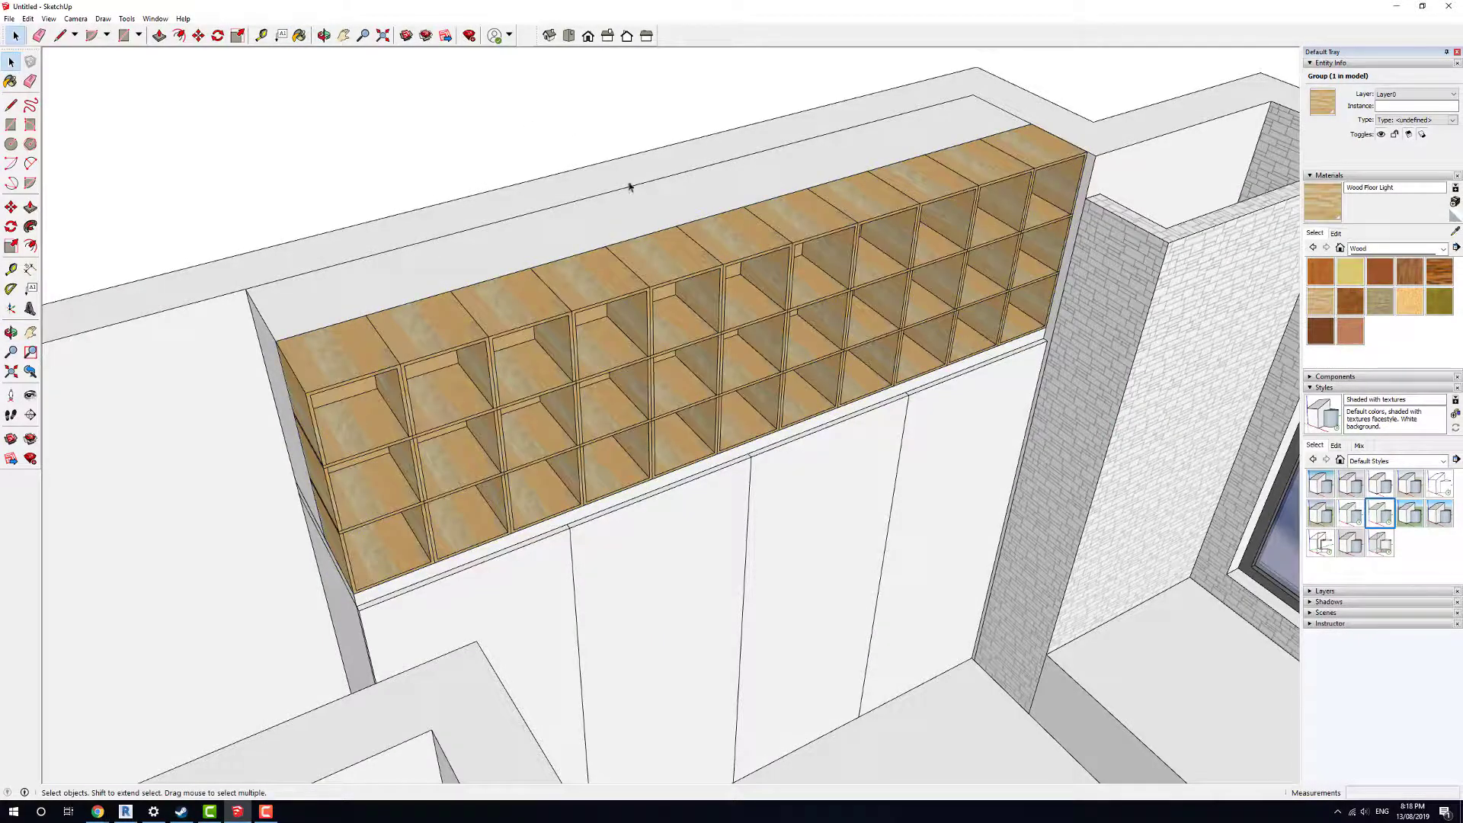
{"action": "scroll", "coordinate": [941, 336], "scroll_direction": "down", "scroll_amount": 3}
{"action": "scroll", "coordinate": [941, 335], "scroll_direction": "down", "scroll_amount": 4}
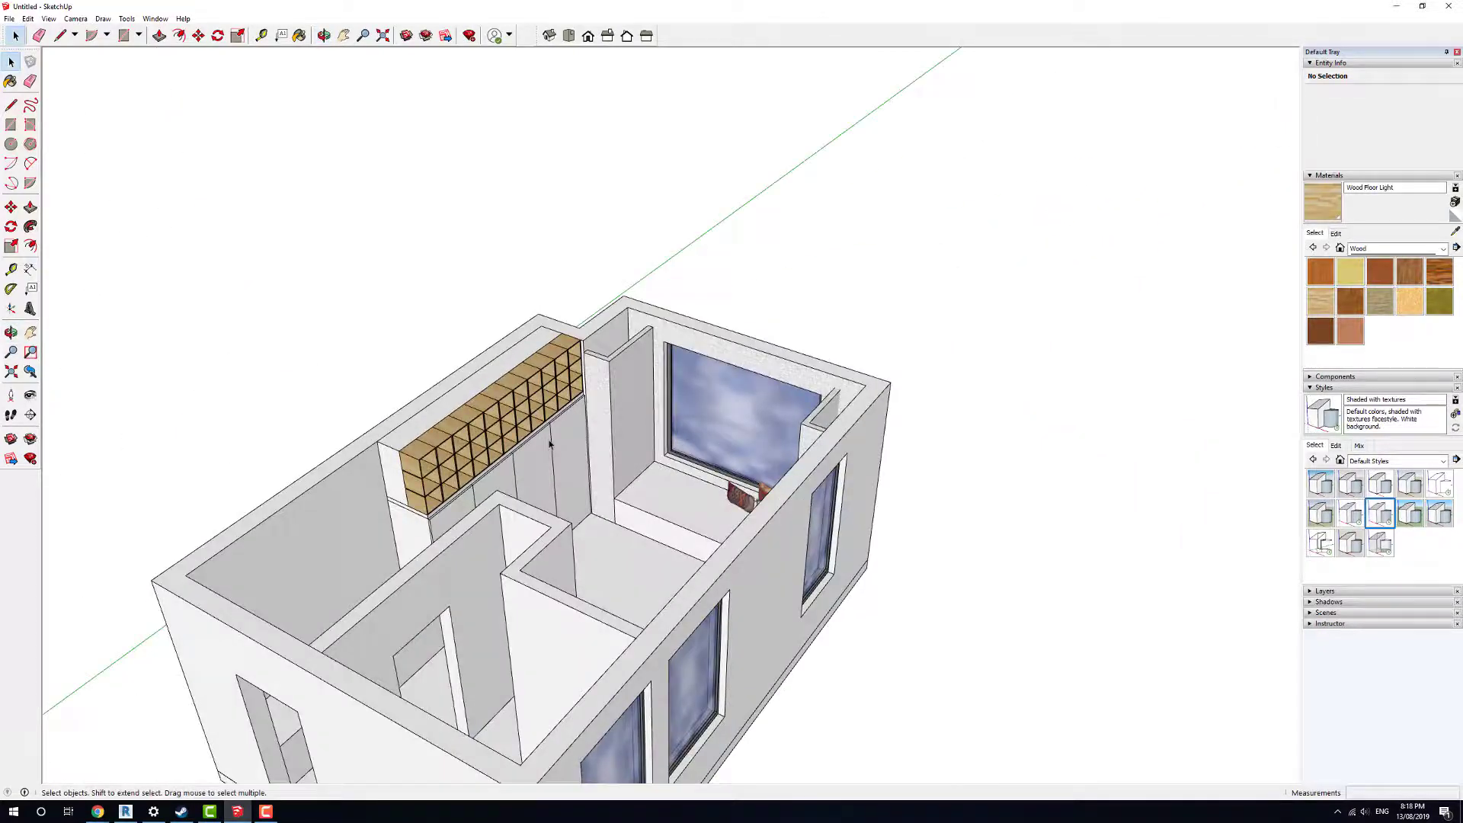